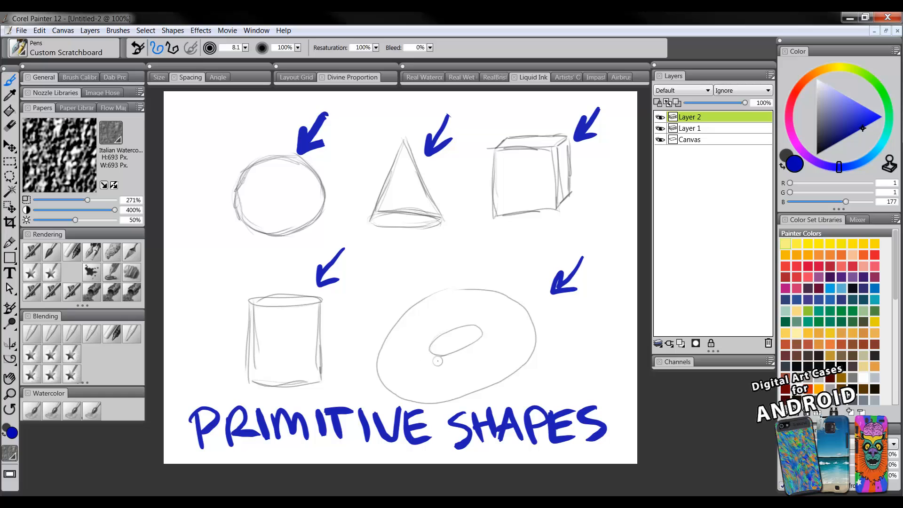
Clear the blue arrows and the PRIMITIVE SHAPES lettering from Layer 2 and remove the selection.
{"action": "key", "text": "ctrl+a"}
{"action": "key", "text": "Delete"}
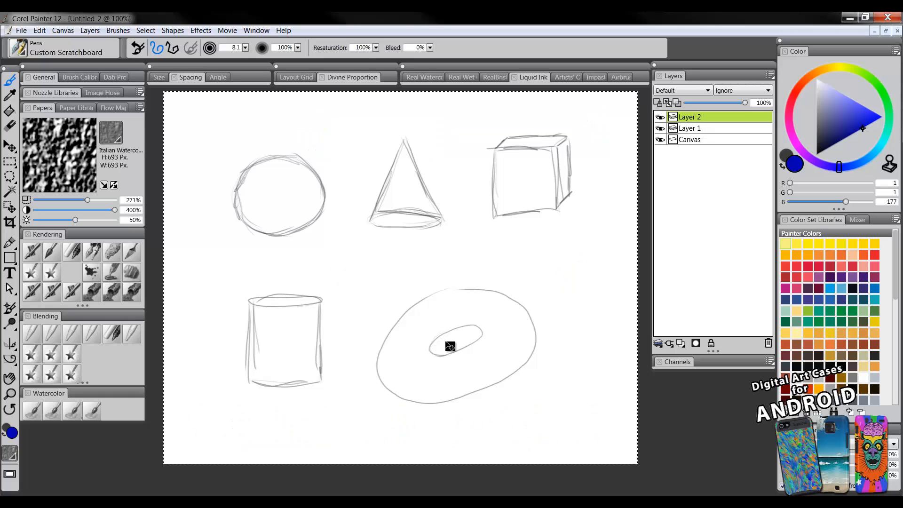
{"action": "key", "text": "ctrl+d"}
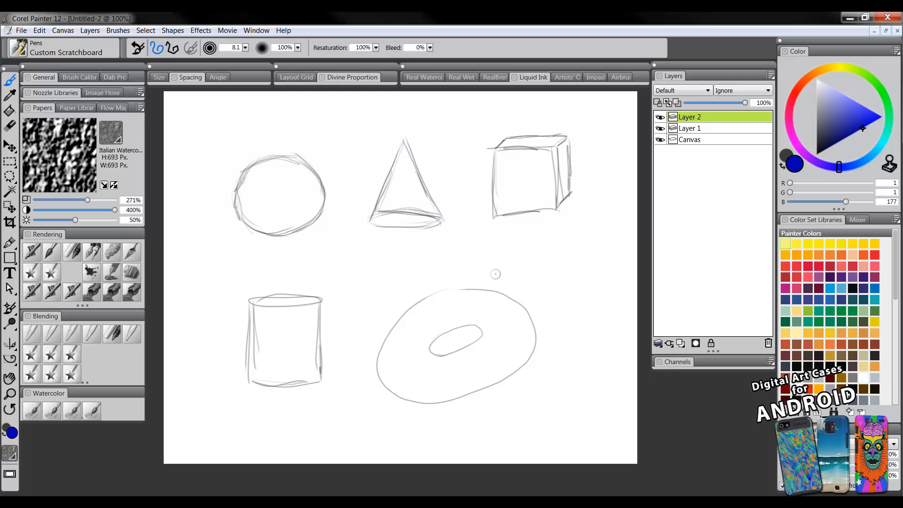
Draw a blue outline of a standing human figure beside the torus with the Detail Oils Brush.
{"action": "left_click", "coordinate": [66, 251]}
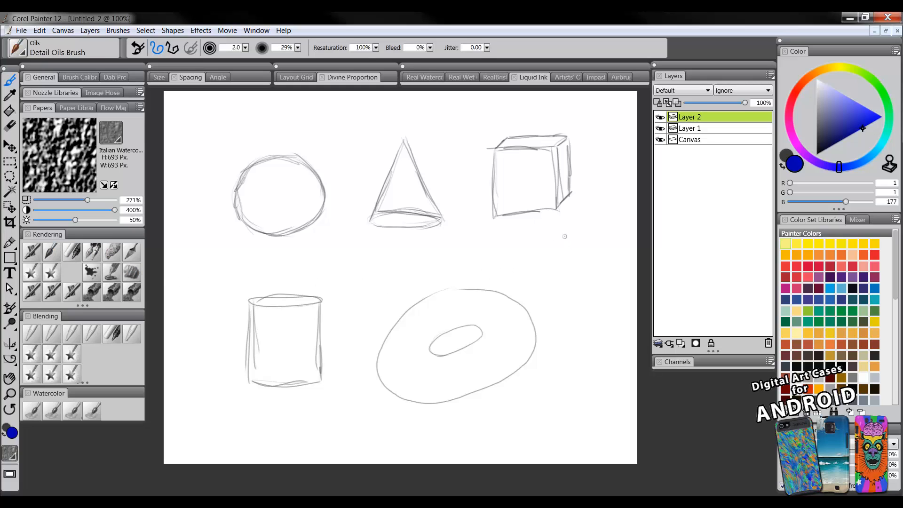
{"action": "left_click_drag", "start_coordinate": [573, 231], "coordinate": [560, 236]}
{"action": "mouse_move", "coordinate": [562, 267]}
{"action": "left_mouse_down"}
{"action": "mouse_move", "coordinate": [533, 300]}
{"action": "mouse_move", "coordinate": [544, 312]}
{"action": "mouse_move", "coordinate": [553, 288]}
{"action": "mouse_move", "coordinate": [567, 298]}
{"action": "mouse_move", "coordinate": [568, 350]}
{"action": "mouse_move", "coordinate": [548, 384]}
{"action": "mouse_move", "coordinate": [578, 375]}
{"action": "mouse_move", "coordinate": [581, 325]}
{"action": "mouse_move", "coordinate": [597, 340]}
{"action": "mouse_move", "coordinate": [597, 377]}
{"action": "mouse_move", "coordinate": [627, 384]}
{"action": "mouse_move", "coordinate": [604, 339]}
{"action": "mouse_move", "coordinate": [604, 288]}
{"action": "mouse_move", "coordinate": [615, 299]}
{"action": "mouse_move", "coordinate": [627, 293]}
{"action": "mouse_move", "coordinate": [619, 272]}
{"action": "mouse_move", "coordinate": [594, 270]}
{"action": "mouse_move", "coordinate": [573, 232]}
{"action": "left_mouse_up"}
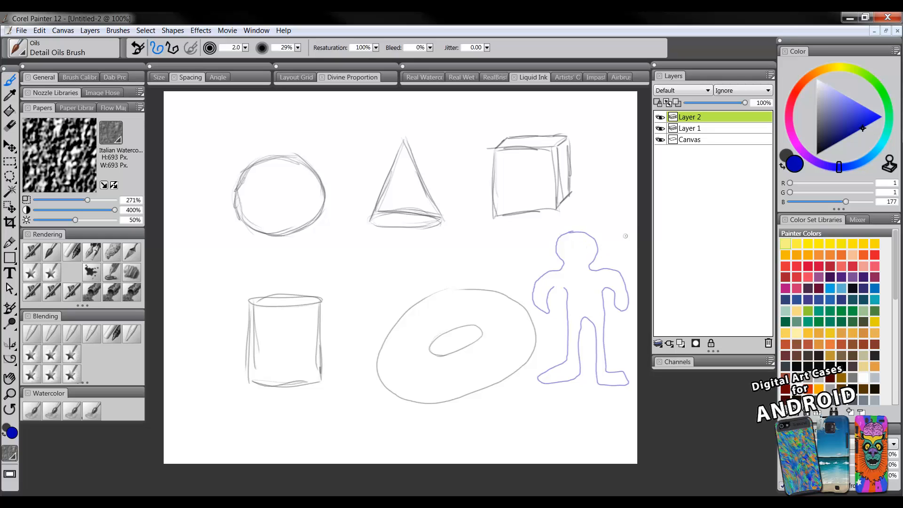
Sketch a crimson round head and a boxy torso for a second figure beside the cylinder.
{"action": "left_click", "coordinate": [792, 114]}
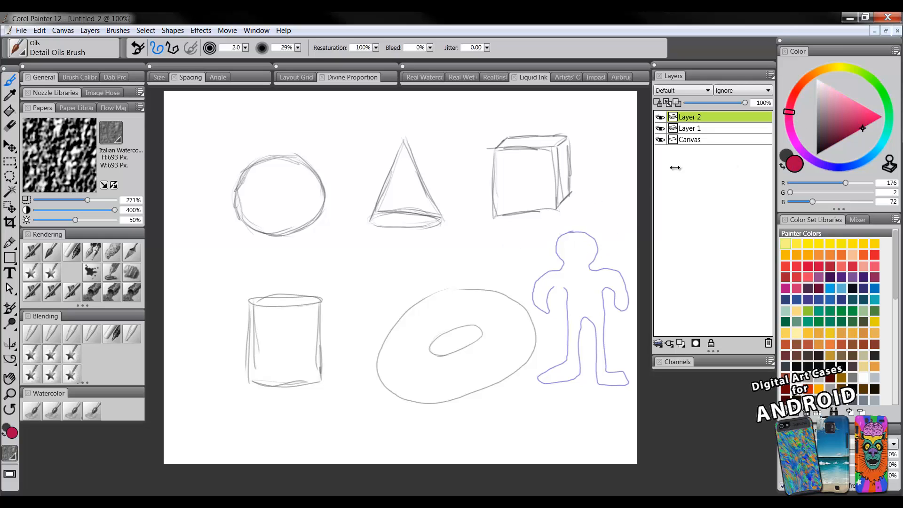
{"action": "mouse_move", "coordinate": [204, 244]}
{"action": "left_mouse_down"}
{"action": "mouse_move", "coordinate": [189, 269]}
{"action": "mouse_move", "coordinate": [211, 246]}
{"action": "mouse_move", "coordinate": [193, 260]}
{"action": "left_mouse_up"}
{"action": "mouse_move", "coordinate": [243, 296]}
{"action": "left_mouse_down"}
{"action": "mouse_move", "coordinate": [181, 298]}
{"action": "mouse_move", "coordinate": [186, 372]}
{"action": "mouse_move", "coordinate": [236, 372]}
{"action": "left_mouse_up"}
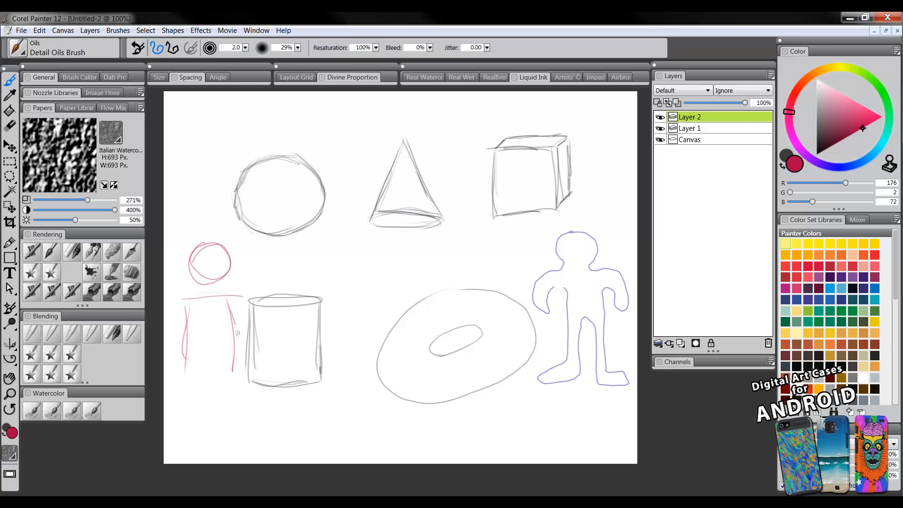
{"action": "left_click_drag", "start_coordinate": [235, 327], "coordinate": [237, 357]}
Add simple tube-shaped legs, oval feet and two arms to the crimson figure.
{"action": "mouse_move", "coordinate": [184, 363]}
{"action": "left_mouse_down"}
{"action": "mouse_move", "coordinate": [238, 356]}
{"action": "mouse_move", "coordinate": [211, 362]}
{"action": "mouse_move", "coordinate": [189, 419]}
{"action": "left_mouse_up"}
{"action": "mouse_move", "coordinate": [207, 362]}
{"action": "left_mouse_down"}
{"action": "mouse_move", "coordinate": [206, 420]}
{"action": "mouse_move", "coordinate": [203, 377]}
{"action": "mouse_move", "coordinate": [228, 361]}
{"action": "mouse_move", "coordinate": [221, 423]}
{"action": "left_mouse_up"}
{"action": "mouse_move", "coordinate": [187, 420]}
{"action": "left_mouse_down"}
{"action": "mouse_move", "coordinate": [176, 427]}
{"action": "mouse_move", "coordinate": [245, 418]}
{"action": "left_mouse_up"}
{"action": "mouse_move", "coordinate": [181, 299]}
{"action": "left_mouse_down"}
{"action": "mouse_move", "coordinate": [172, 350]}
{"action": "mouse_move", "coordinate": [188, 360]}
{"action": "mouse_move", "coordinate": [172, 376]}
{"action": "left_mouse_up"}
{"action": "left_click_drag", "start_coordinate": [187, 337], "coordinate": [180, 354]}
{"action": "left_click_drag", "start_coordinate": [244, 290], "coordinate": [260, 364]}
{"action": "left_click_drag", "start_coordinate": [247, 331], "coordinate": [254, 372]}
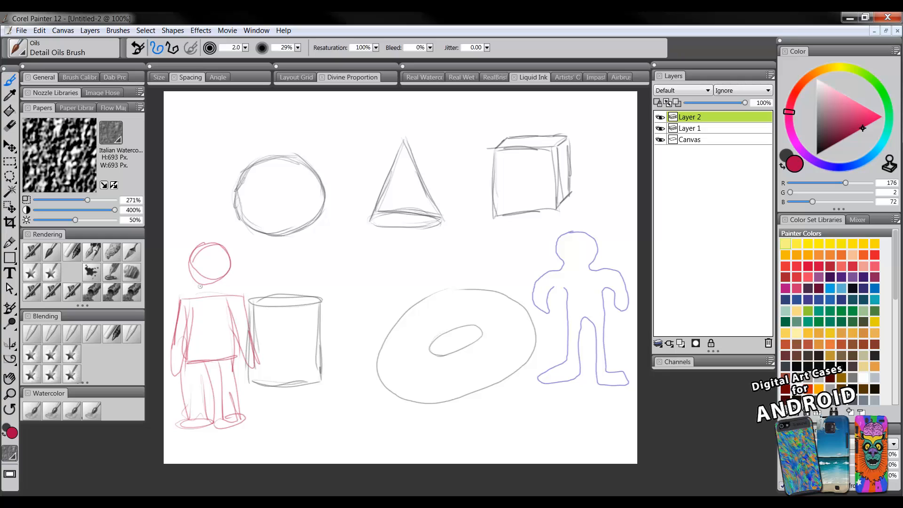
Draw the crimson figure's neck and trace its head, shoulder and arm in green.
{"action": "left_click_drag", "start_coordinate": [205, 275], "coordinate": [201, 294]}
{"action": "left_click_drag", "start_coordinate": [218, 281], "coordinate": [219, 304]}
{"action": "mouse_move", "coordinate": [200, 302]}
{"action": "left_mouse_down"}
{"action": "mouse_move", "coordinate": [220, 300]}
{"action": "mouse_move", "coordinate": [215, 280]}
{"action": "left_mouse_up"}
{"action": "left_click", "coordinate": [874, 80]}
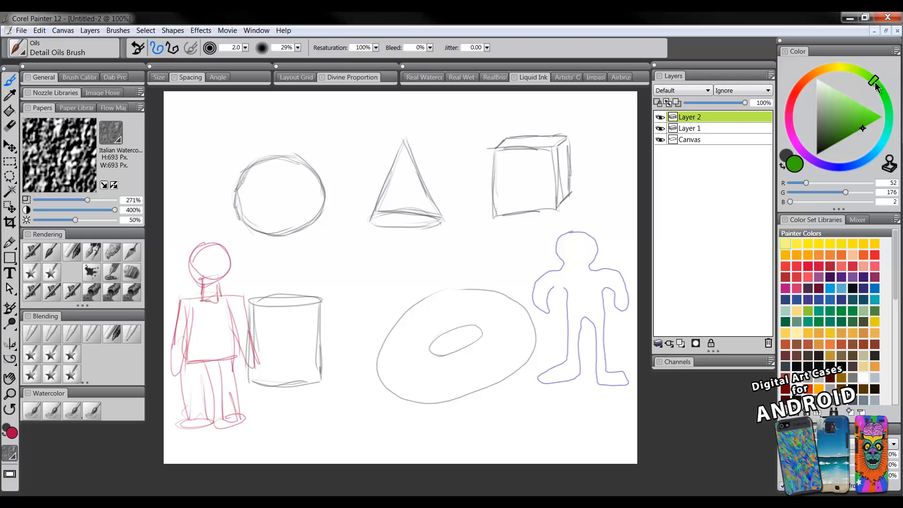
{"action": "mouse_move", "coordinate": [203, 246]}
{"action": "left_mouse_down"}
{"action": "mouse_move", "coordinate": [191, 273]}
{"action": "mouse_move", "coordinate": [212, 243]}
{"action": "mouse_move", "coordinate": [223, 266]}
{"action": "mouse_move", "coordinate": [228, 257]}
{"action": "mouse_move", "coordinate": [199, 285]}
{"action": "mouse_move", "coordinate": [199, 296]}
{"action": "mouse_move", "coordinate": [180, 299]}
{"action": "mouse_move", "coordinate": [172, 368]}
{"action": "left_mouse_up"}
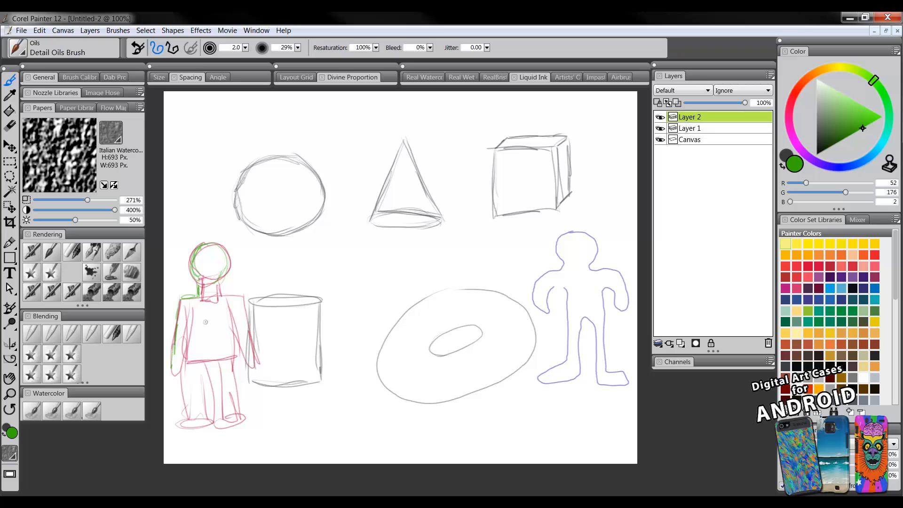
Clear both figures from Layer 2, remove the selection and hide Layer 1 to get a blank page.
{"action": "key", "text": "ctrl+a"}
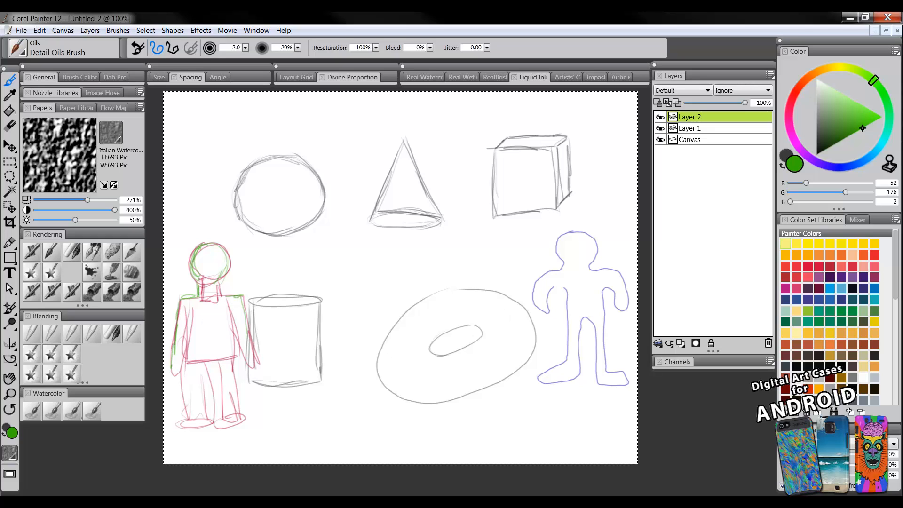
{"action": "key", "text": "Delete"}
{"action": "key", "text": "ctrl+d"}
{"action": "left_click_drag", "start_coordinate": [480, 303], "coordinate": [474, 299]}
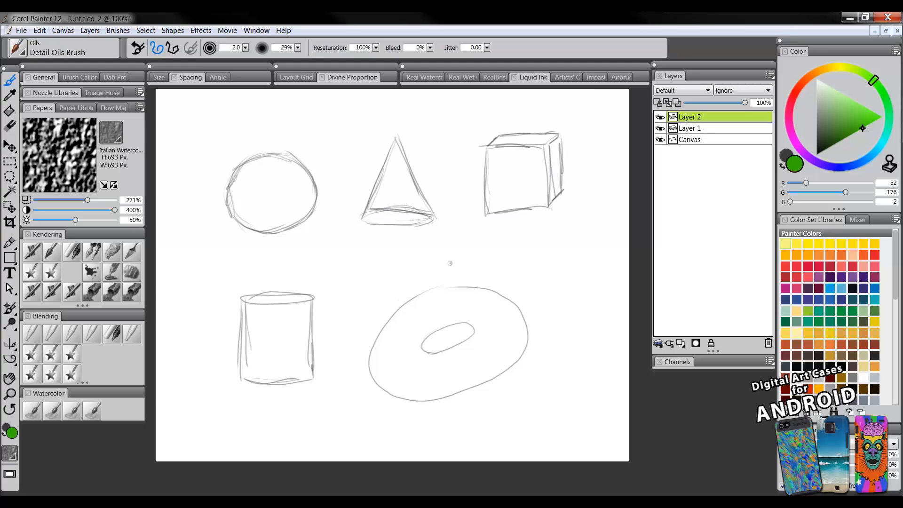
{"action": "left_click", "coordinate": [660, 128]}
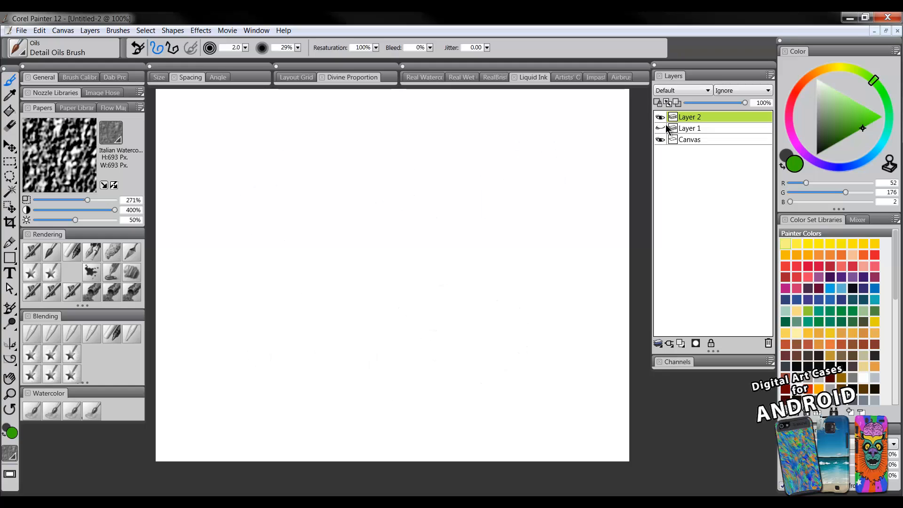
Draw small dark green practice circles around the middle of the canvas with the brush.
{"action": "left_click", "coordinate": [852, 135]}
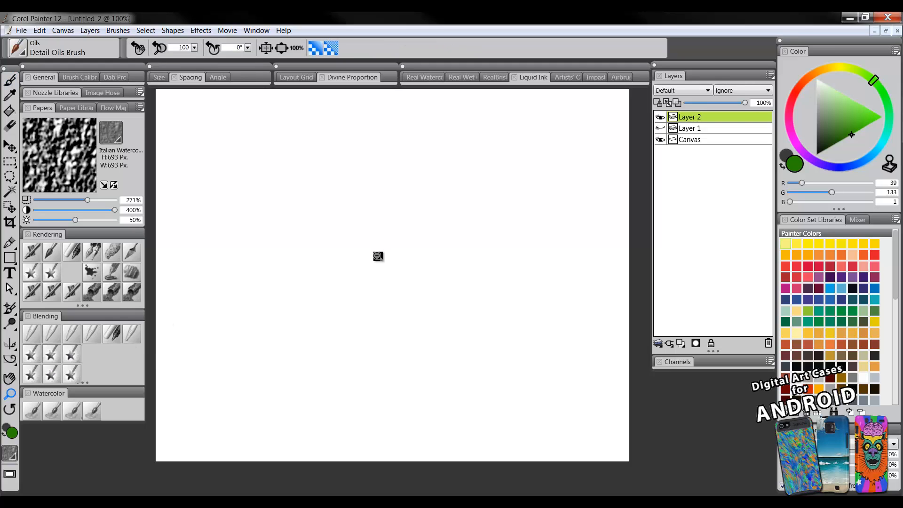
{"action": "scroll", "coordinate": [377, 258], "scroll_direction": "down", "scroll_amount": 3}
{"action": "scroll", "coordinate": [382, 255], "scroll_direction": "up", "scroll_amount": 1}
{"action": "scroll", "coordinate": [382, 255], "scroll_direction": "up", "scroll_amount": 1}
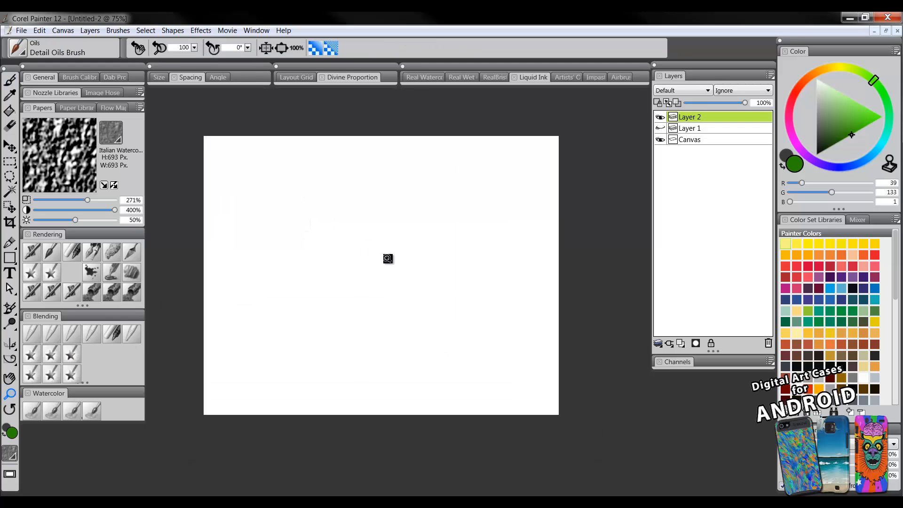
{"action": "key", "text": "b"}
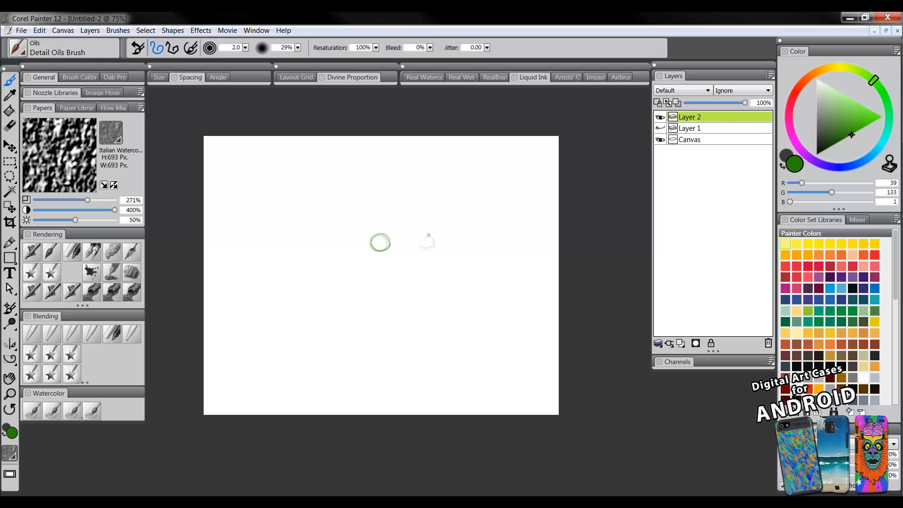
{"action": "left_click_drag", "start_coordinate": [428, 235], "coordinate": [428, 248]}
Set the brush colour to dark magenta (R 133, G 1, B 79) and hide all panels at 100% zoom.
{"action": "left_click", "coordinate": [788, 122]}
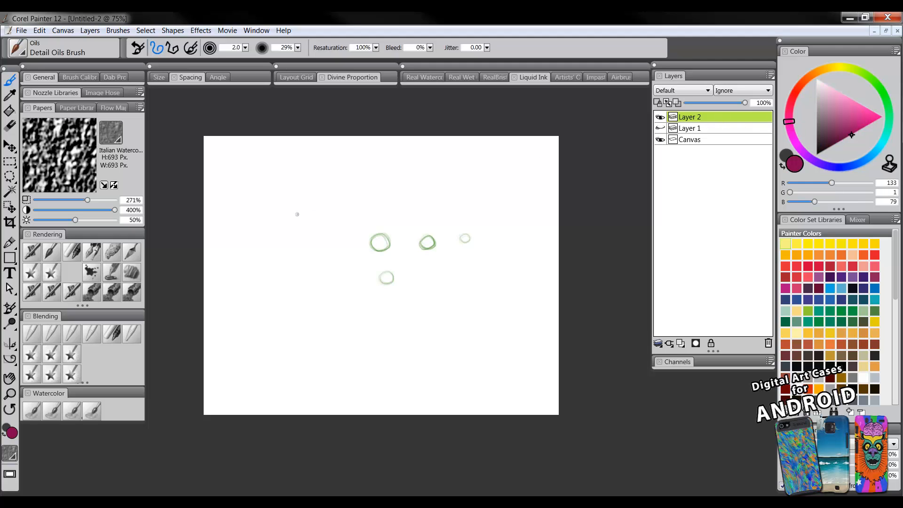
{"action": "left_click", "coordinate": [10, 394]}
{"action": "left_click", "coordinate": [326, 240]}
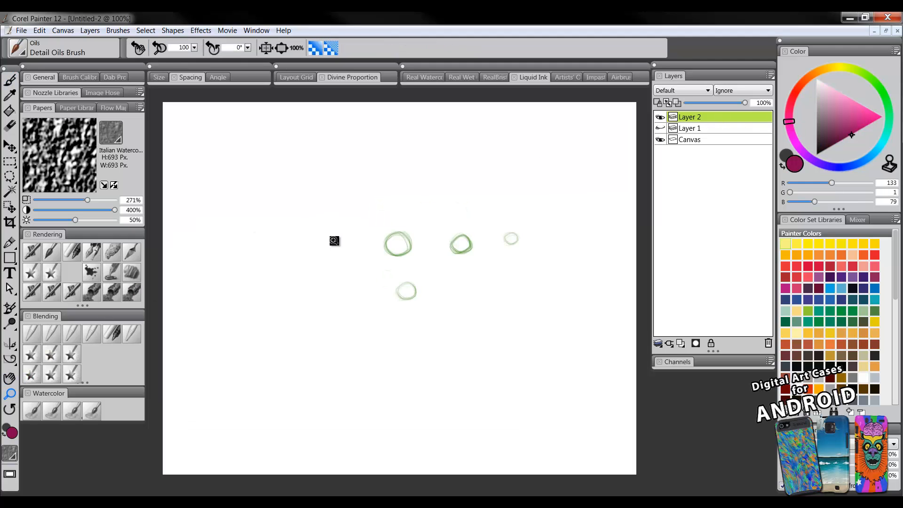
{"action": "key", "text": "Tab"}
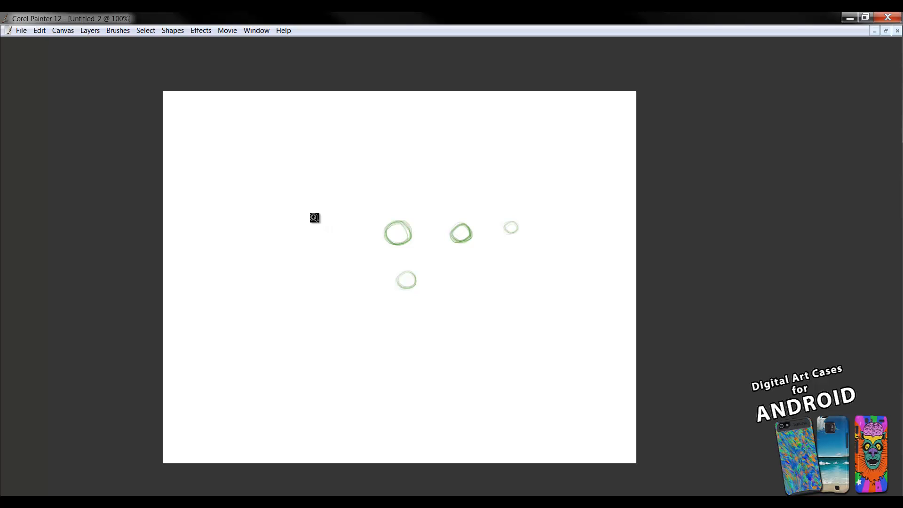
{"action": "key", "text": "b"}
Sketch a jointed arm below the green circles, with small marks for the movement at its joints.
{"action": "mouse_move", "coordinate": [423, 401]}
{"action": "left_mouse_down"}
{"action": "mouse_move", "coordinate": [466, 361]}
{"action": "mouse_move", "coordinate": [429, 312]}
{"action": "mouse_move", "coordinate": [448, 322]}
{"action": "mouse_move", "coordinate": [418, 312]}
{"action": "left_mouse_up"}
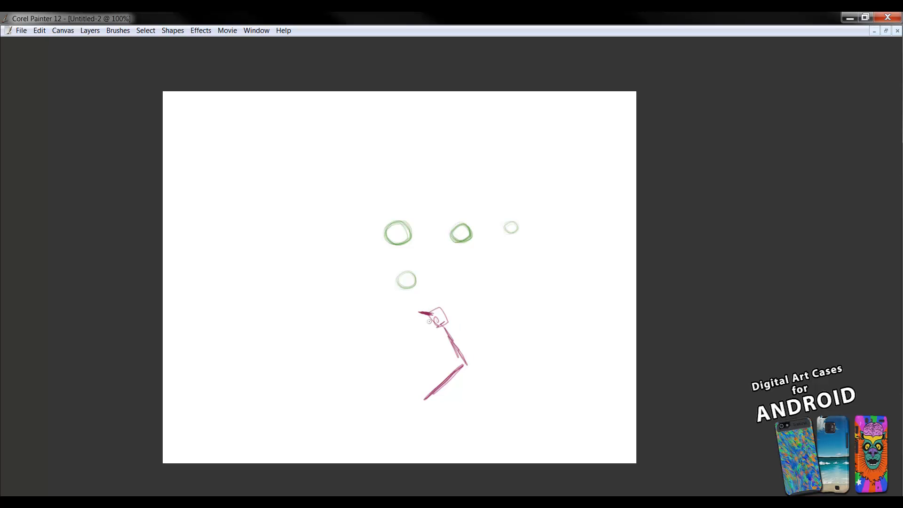
{"action": "mouse_move", "coordinate": [429, 321]}
{"action": "left_mouse_down"}
{"action": "mouse_move", "coordinate": [437, 293]}
{"action": "mouse_move", "coordinate": [429, 308]}
{"action": "left_mouse_up"}
{"action": "left_click_drag", "start_coordinate": [438, 329], "coordinate": [434, 336]}
{"action": "mouse_move", "coordinate": [486, 368]}
{"action": "left_mouse_down"}
{"action": "mouse_move", "coordinate": [419, 385]}
{"action": "mouse_move", "coordinate": [508, 389]}
{"action": "mouse_move", "coordinate": [464, 347]}
{"action": "mouse_move", "coordinate": [471, 412]}
{"action": "mouse_move", "coordinate": [409, 424]}
{"action": "mouse_move", "coordinate": [409, 366]}
{"action": "mouse_move", "coordinate": [442, 367]}
{"action": "left_mouse_up"}
{"action": "key", "text": "ctrl+z"}
{"action": "left_click_drag", "start_coordinate": [478, 412], "coordinate": [476, 421]}
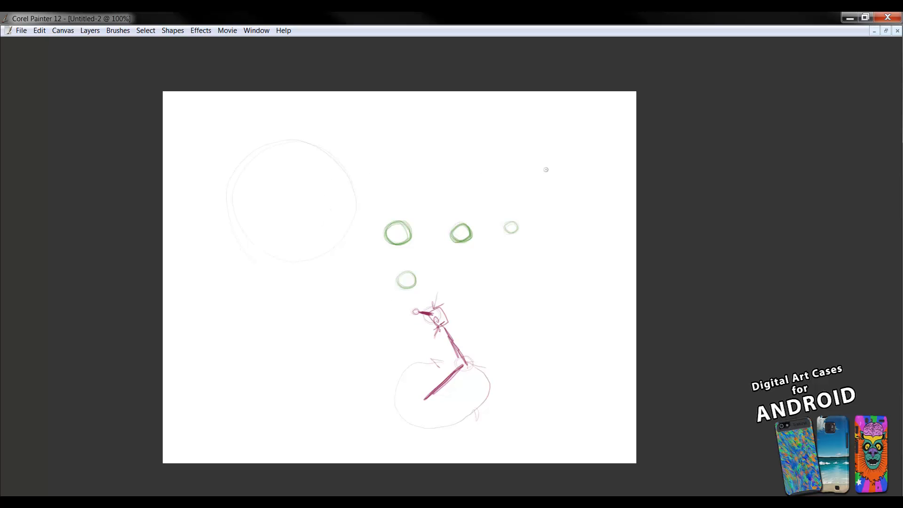
Sketch large, faint circles across the empty areas around the arm sketch.
{"action": "mouse_move", "coordinate": [547, 169]}
{"action": "left_mouse_down"}
{"action": "mouse_move", "coordinate": [445, 177]}
{"action": "mouse_move", "coordinate": [549, 148]}
{"action": "mouse_move", "coordinate": [495, 212]}
{"action": "left_mouse_up"}
{"action": "mouse_move", "coordinate": [244, 336]}
{"action": "left_mouse_down"}
{"action": "mouse_move", "coordinate": [346, 320]}
{"action": "mouse_move", "coordinate": [271, 381]}
{"action": "mouse_move", "coordinate": [312, 291]}
{"action": "mouse_move", "coordinate": [342, 371]}
{"action": "mouse_move", "coordinate": [266, 304]}
{"action": "mouse_move", "coordinate": [367, 347]}
{"action": "left_mouse_up"}
{"action": "mouse_move", "coordinate": [570, 284]}
{"action": "left_mouse_down"}
{"action": "mouse_move", "coordinate": [517, 292]}
{"action": "mouse_move", "coordinate": [593, 319]}
{"action": "mouse_move", "coordinate": [507, 353]}
{"action": "mouse_move", "coordinate": [563, 285]}
{"action": "mouse_move", "coordinate": [580, 345]}
{"action": "mouse_move", "coordinate": [506, 341]}
{"action": "mouse_move", "coordinate": [551, 289]}
{"action": "mouse_move", "coordinate": [576, 341]}
{"action": "left_mouse_up"}
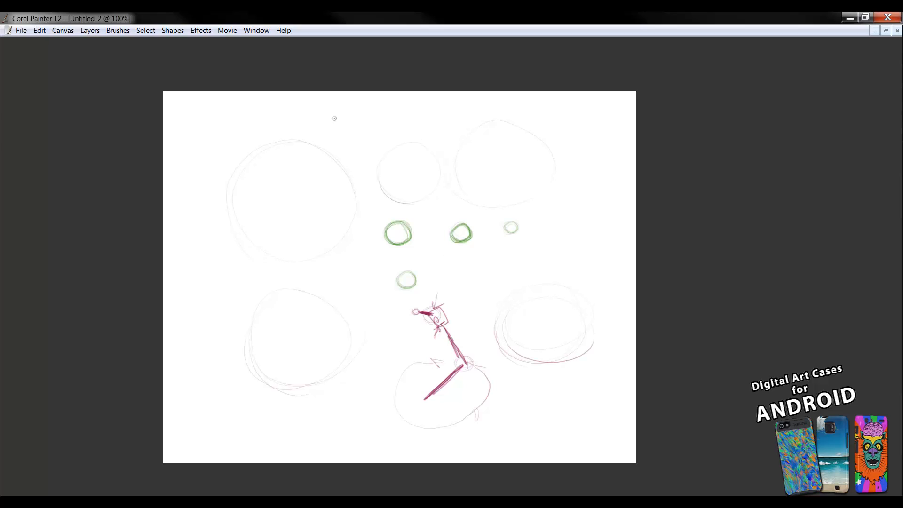
{"action": "left_click_drag", "start_coordinate": [334, 118], "coordinate": [360, 141]}
{"action": "left_click_drag", "start_coordinate": [192, 288], "coordinate": [191, 278]}
Clear all the practice sketches from Layer 2.
{"action": "key", "text": "ctrl+a"}
{"action": "key", "text": "Delete"}
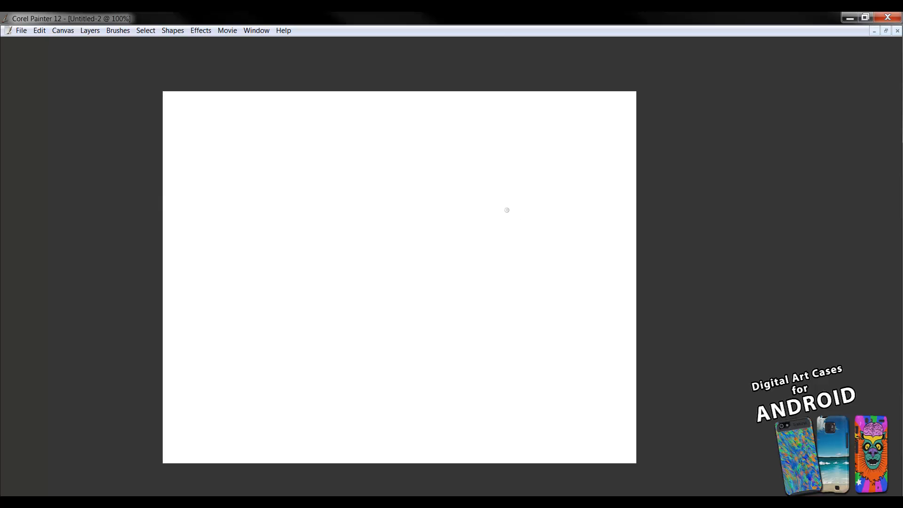
Try large and nested freehand circles with a thicker brush in the middle of the canvas, and undo them.
{"action": "mouse_move", "coordinate": [307, 185]}
{"action": "left_mouse_down"}
{"action": "mouse_move", "coordinate": [490, 308]}
{"action": "mouse_move", "coordinate": [358, 160]}
{"action": "left_mouse_up"}
{"action": "left_click_drag", "start_coordinate": [327, 240], "coordinate": [370, 207]}
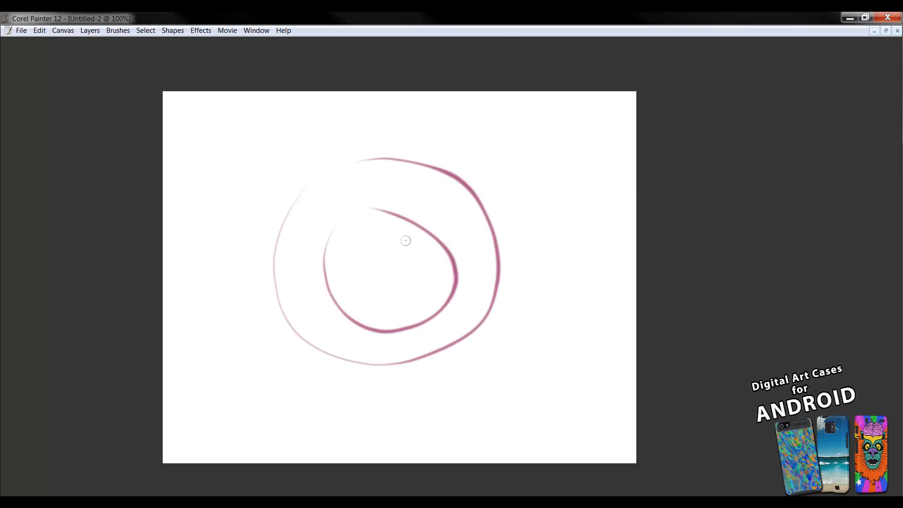
{"action": "left_click_drag", "start_coordinate": [406, 240], "coordinate": [382, 246]}
{"action": "mouse_move", "coordinate": [421, 116]}
{"action": "left_mouse_down"}
{"action": "mouse_move", "coordinate": [271, 181]}
{"action": "mouse_move", "coordinate": [577, 200]}
{"action": "mouse_move", "coordinate": [489, 125]}
{"action": "left_mouse_up"}
{"action": "key", "text": "ctrl+z"}
{"action": "key", "text": "ctrl+z"}
{"action": "key", "text": "ctrl+z"}
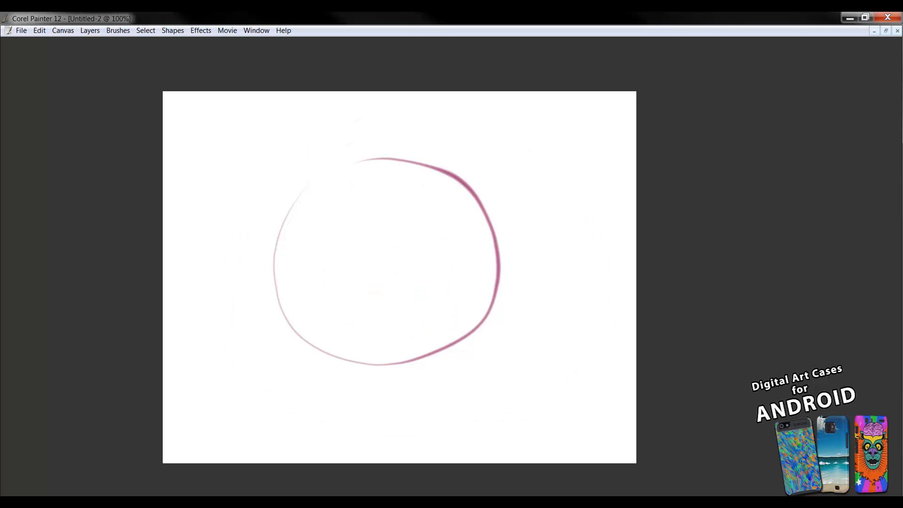
{"action": "key", "text": "ctrl+z"}
Try a bigger freehand circle filling most of the canvas height, and undo the attempts.
{"action": "mouse_move", "coordinate": [396, 136]}
{"action": "left_mouse_down"}
{"action": "mouse_move", "coordinate": [267, 195]}
{"action": "mouse_move", "coordinate": [441, 149]}
{"action": "left_mouse_up"}
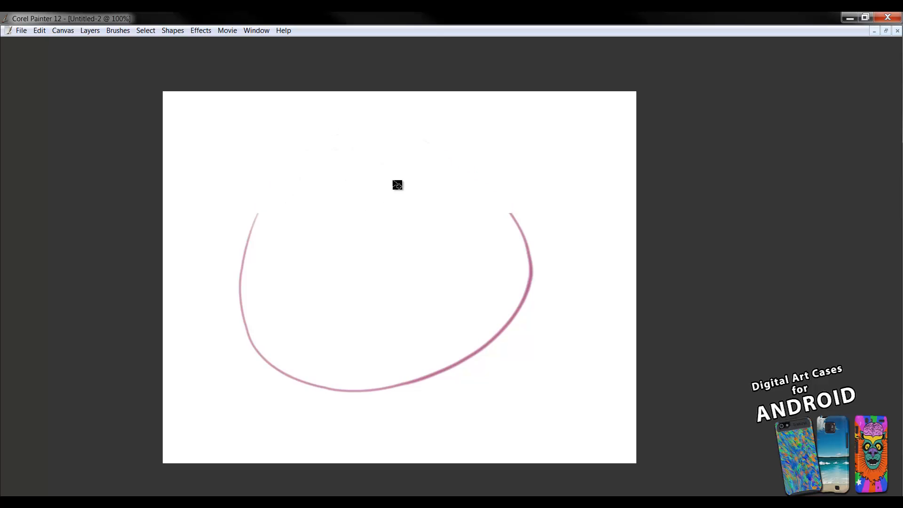
{"action": "key", "text": "ctrl+z"}
{"action": "mouse_move", "coordinate": [298, 167]}
{"action": "left_mouse_down"}
{"action": "mouse_move", "coordinate": [550, 254]}
{"action": "mouse_move", "coordinate": [360, 130]}
{"action": "mouse_move", "coordinate": [413, 413]}
{"action": "mouse_move", "coordinate": [344, 118]}
{"action": "mouse_move", "coordinate": [232, 256]}
{"action": "mouse_move", "coordinate": [551, 337]}
{"action": "mouse_move", "coordinate": [367, 114]}
{"action": "left_mouse_up"}
{"action": "key", "text": "ctrl+z"}
{"action": "key", "text": "ctrl+z"}
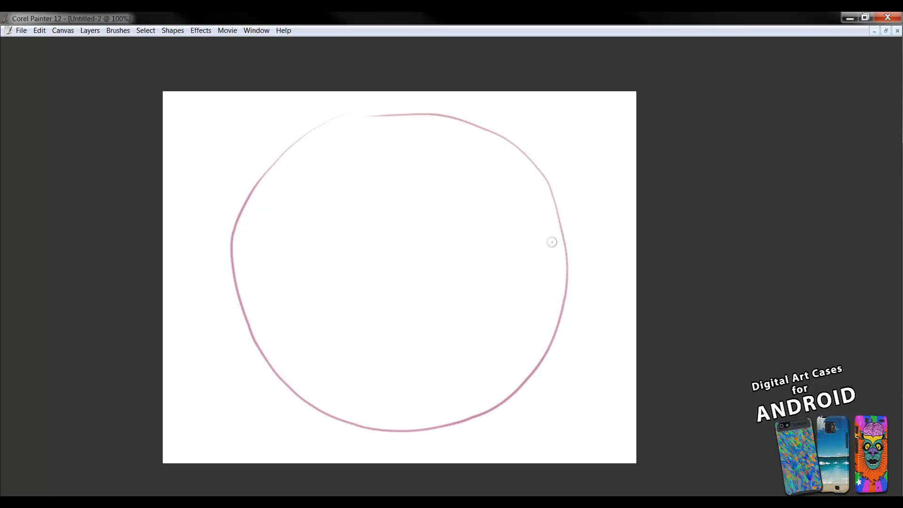
{"action": "key", "text": "ctrl+z"}
Bring back the panels and make a large circular selection centred on the canvas with the Oval Selection tool.
{"action": "key", "text": "Tab"}
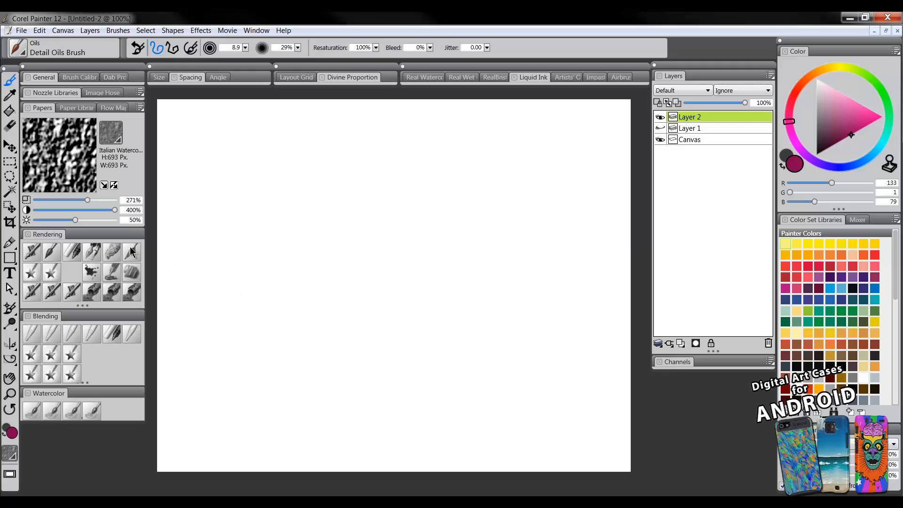
{"action": "left_click_drag", "start_coordinate": [13, 167], "coordinate": [42, 165]}
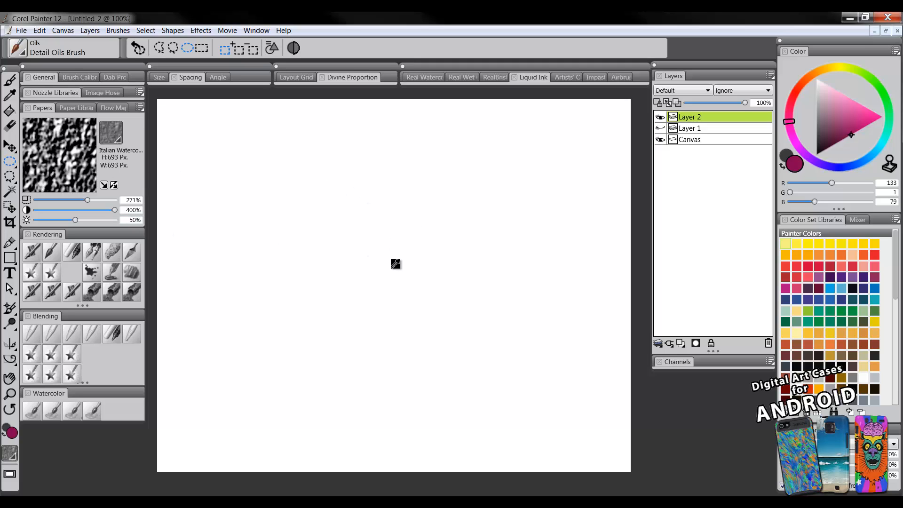
{"action": "left_click_drag", "start_coordinate": [391, 268], "coordinate": [587, 413]}
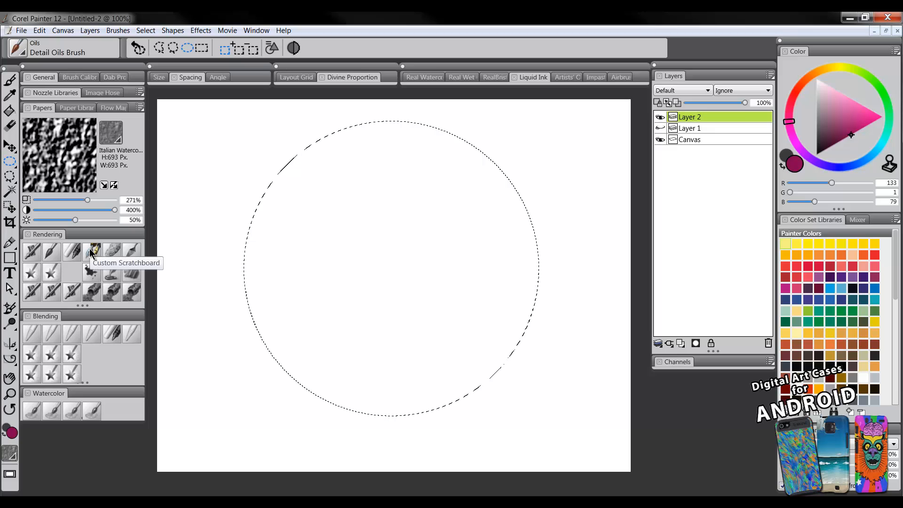
Trace the upper-left inner edge of the circular selection with the Detail Oils Brush at size 2.0.
{"action": "left_click", "coordinate": [52, 252]}
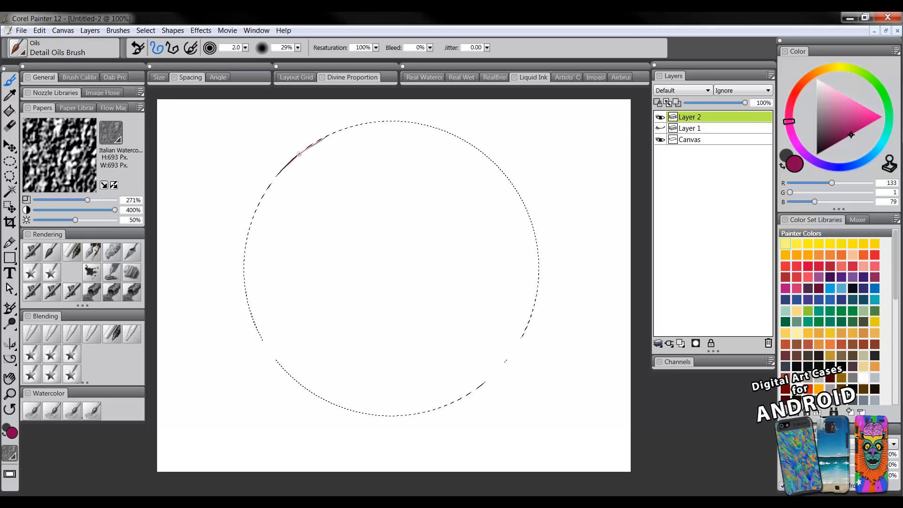
{"action": "left_click_drag", "start_coordinate": [299, 154], "coordinate": [364, 126]}
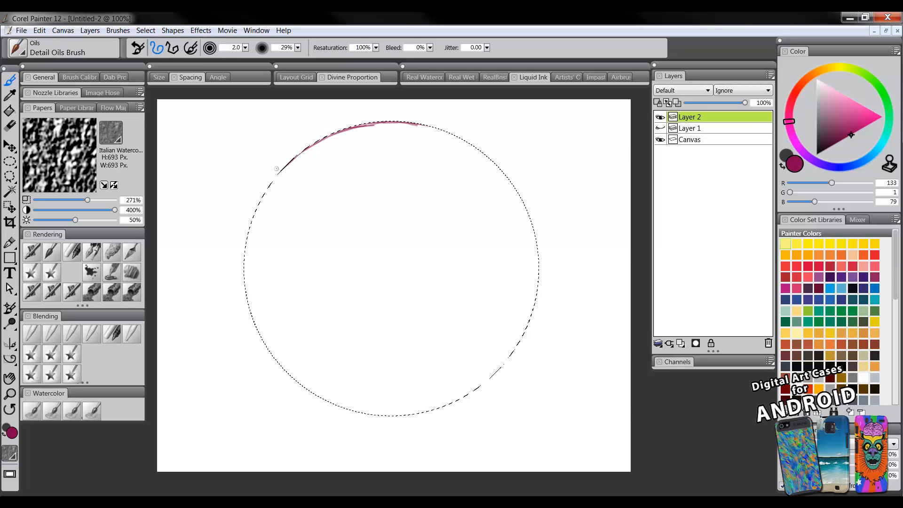
{"action": "left_click_drag", "start_coordinate": [276, 180], "coordinate": [247, 249]}
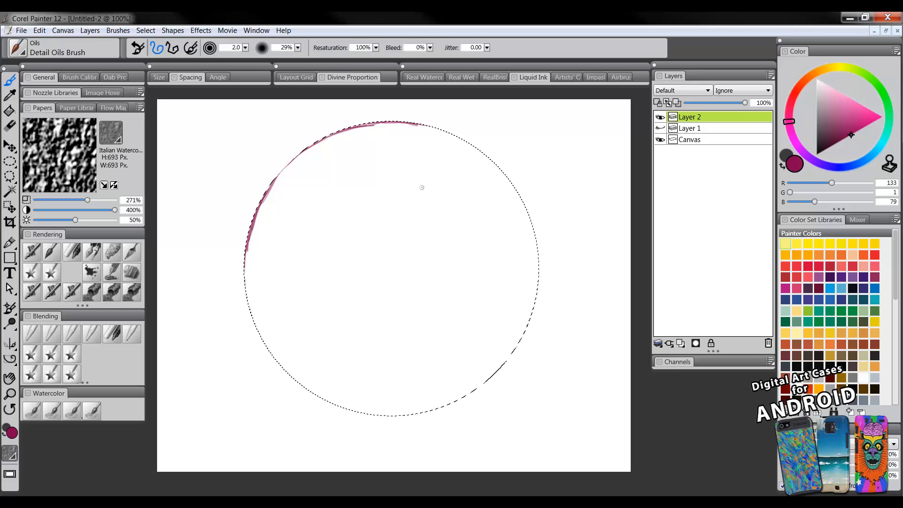
Paint the whole circular selection solid dark magenta with the Custom Scratchboard pen at size 77.5.
{"action": "left_click", "coordinate": [93, 252]}
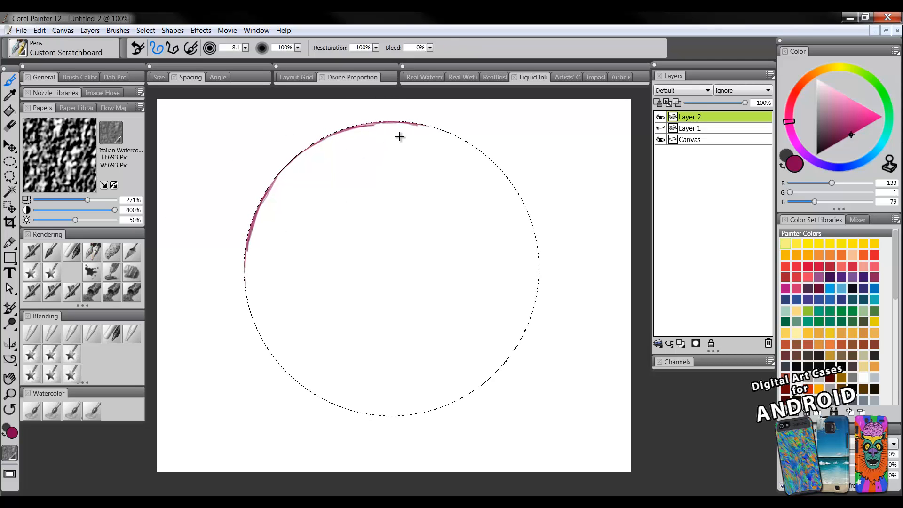
{"action": "left_click_drag", "start_coordinate": [400, 137], "coordinate": [436, 137]}
{"action": "mouse_move", "coordinate": [464, 136]}
{"action": "left_mouse_down"}
{"action": "mouse_move", "coordinate": [385, 127]}
{"action": "mouse_move", "coordinate": [582, 199]}
{"action": "mouse_move", "coordinate": [413, 196]}
{"action": "mouse_move", "coordinate": [241, 250]}
{"action": "left_mouse_up"}
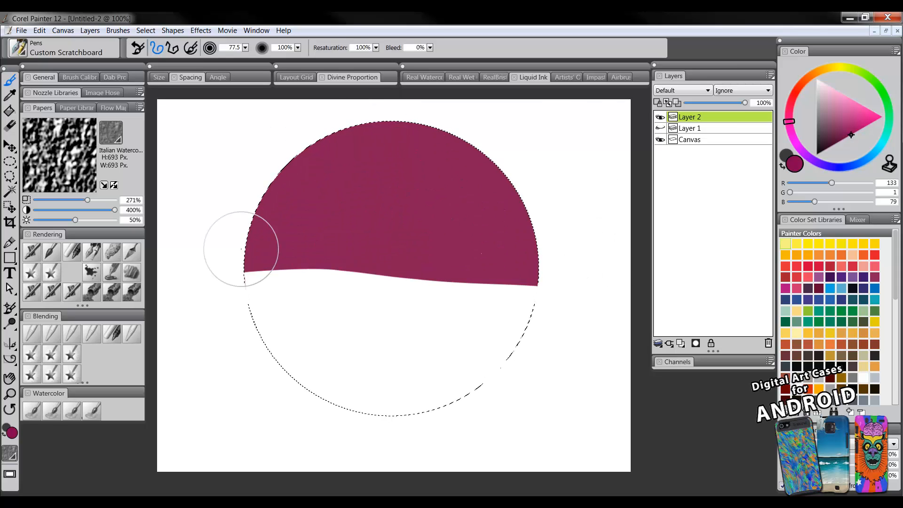
{"action": "left_click_drag", "start_coordinate": [399, 352], "coordinate": [528, 397]}
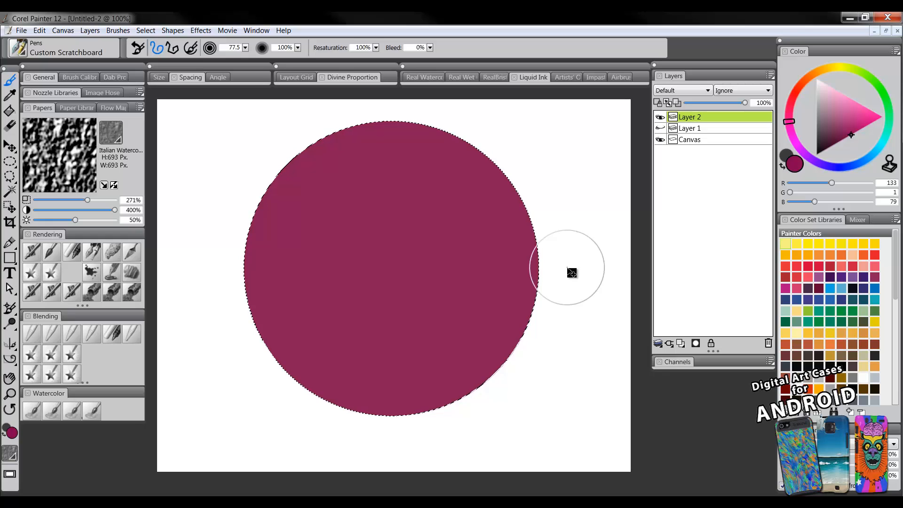
Drop the circular selection, clear the magenta circle from Layer 2, and leave nothing selected.
{"action": "key", "text": "ctrl+d"}
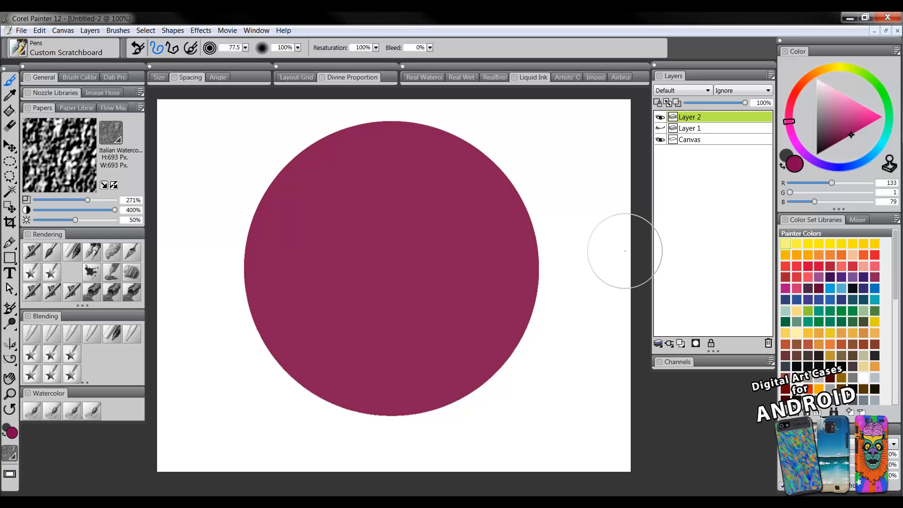
{"action": "key", "text": "BackSpace"}
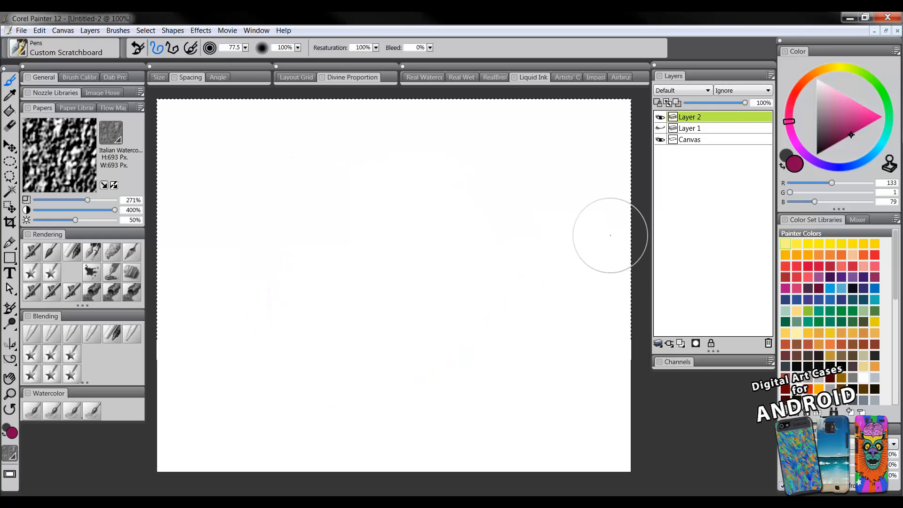
{"action": "key", "text": "ctrl+d"}
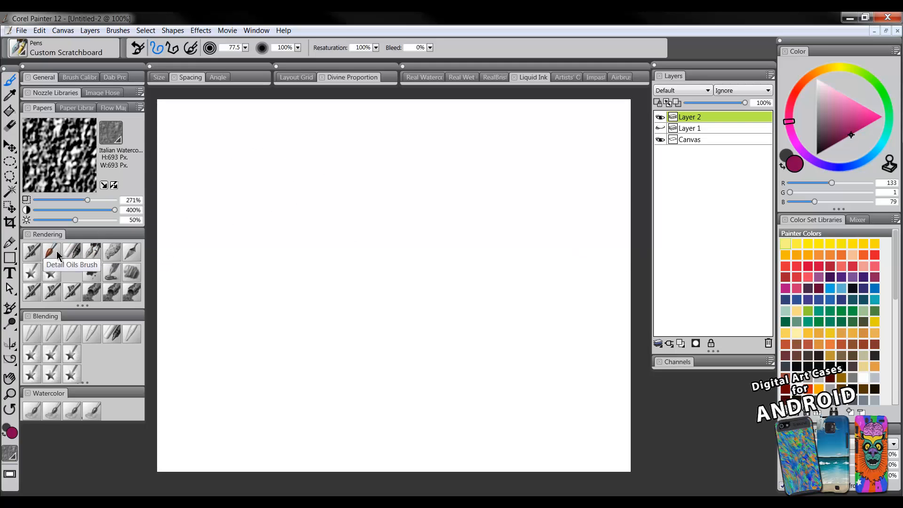
Sketch a medium freehand circle near the canvas centre in dark grey (RGB 74) with the Detail Oils Brush at size 2.0.
{"action": "left_click", "coordinate": [52, 252]}
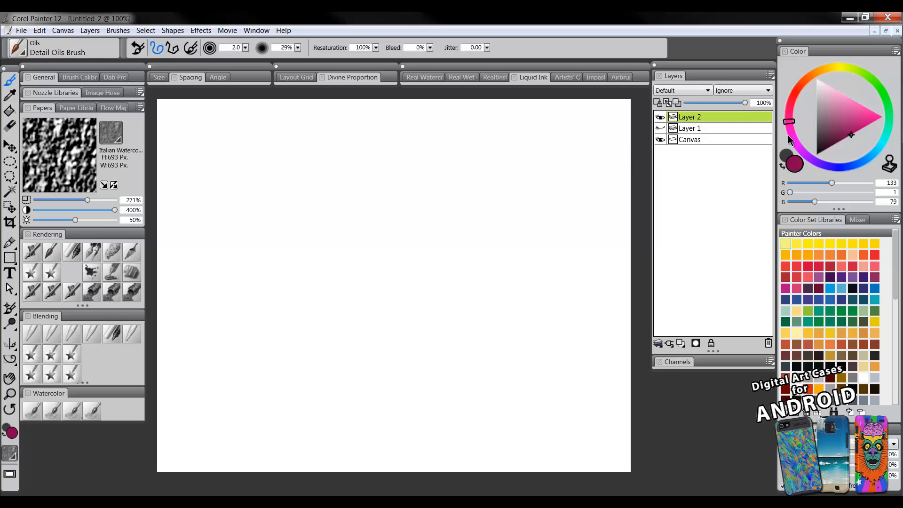
{"action": "mouse_move", "coordinate": [833, 133]}
{"action": "left_mouse_down"}
{"action": "mouse_move", "coordinate": [802, 136]}
{"action": "mouse_move", "coordinate": [817, 132]}
{"action": "left_mouse_up"}
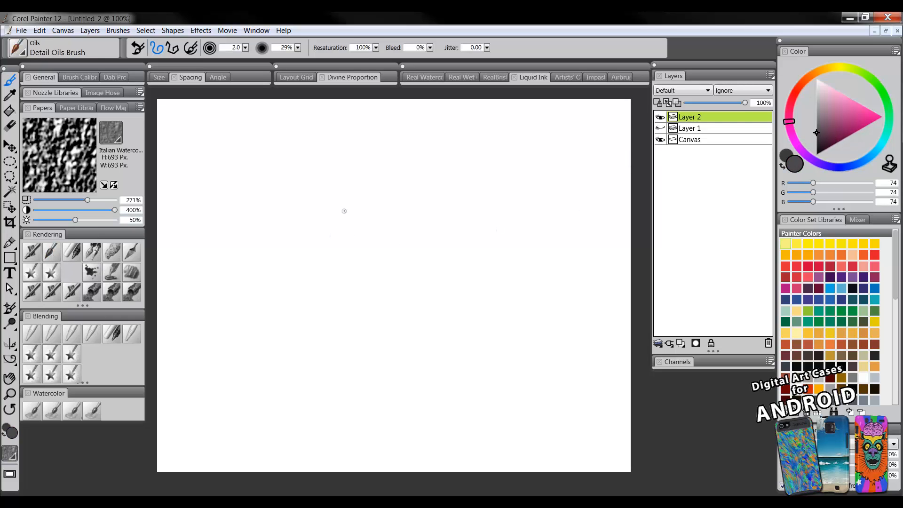
{"action": "mouse_move", "coordinate": [334, 173]}
{"action": "left_mouse_down"}
{"action": "mouse_move", "coordinate": [353, 175]}
{"action": "mouse_move", "coordinate": [329, 187]}
{"action": "left_mouse_up"}
{"action": "mouse_move", "coordinate": [325, 188]}
{"action": "left_mouse_down"}
{"action": "mouse_move", "coordinate": [298, 256]}
{"action": "mouse_move", "coordinate": [300, 234]}
{"action": "mouse_move", "coordinate": [312, 282]}
{"action": "left_mouse_up"}
{"action": "mouse_move", "coordinate": [322, 193]}
{"action": "left_mouse_down"}
{"action": "mouse_move", "coordinate": [350, 174]}
{"action": "mouse_move", "coordinate": [320, 195]}
{"action": "mouse_move", "coordinate": [393, 170]}
{"action": "mouse_move", "coordinate": [321, 193]}
{"action": "mouse_move", "coordinate": [317, 204]}
{"action": "mouse_move", "coordinate": [372, 173]}
{"action": "mouse_move", "coordinate": [401, 175]}
{"action": "mouse_move", "coordinate": [432, 184]}
{"action": "mouse_move", "coordinate": [464, 245]}
{"action": "left_mouse_up"}
{"action": "left_click_drag", "start_coordinate": [452, 210], "coordinate": [460, 264]}
{"action": "mouse_move", "coordinate": [304, 274]}
{"action": "left_mouse_down"}
{"action": "mouse_move", "coordinate": [316, 299]}
{"action": "mouse_move", "coordinate": [302, 272]}
{"action": "mouse_move", "coordinate": [355, 327]}
{"action": "mouse_move", "coordinate": [326, 313]}
{"action": "mouse_move", "coordinate": [385, 329]}
{"action": "mouse_move", "coordinate": [364, 331]}
{"action": "mouse_move", "coordinate": [429, 313]}
{"action": "mouse_move", "coordinate": [459, 247]}
{"action": "mouse_move", "coordinate": [453, 289]}
{"action": "mouse_move", "coordinate": [456, 272]}
{"action": "mouse_move", "coordinate": [428, 313]}
{"action": "left_mouse_up"}
{"action": "left_click_drag", "start_coordinate": [453, 279], "coordinate": [444, 297]}
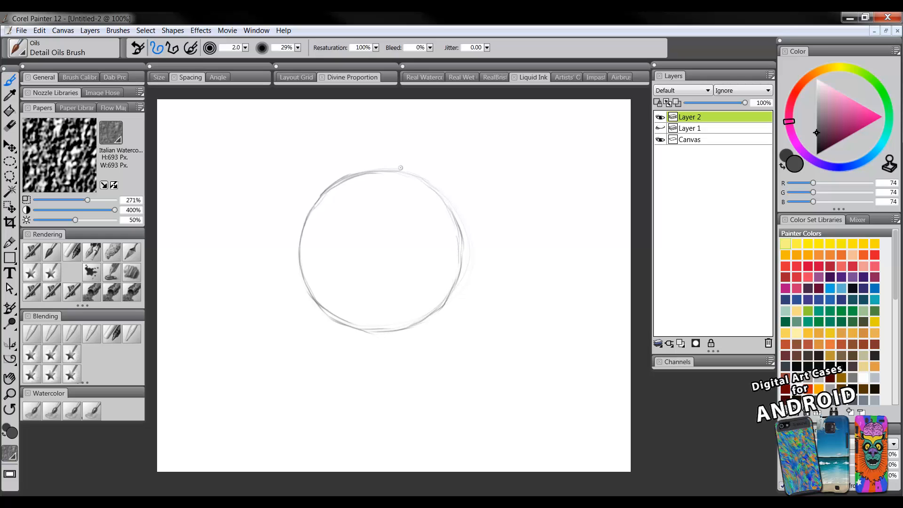
{"action": "mouse_move", "coordinate": [401, 168]}
{"action": "left_mouse_down"}
{"action": "mouse_move", "coordinate": [449, 211]}
{"action": "mouse_move", "coordinate": [460, 268]}
{"action": "left_mouse_up"}
{"action": "left_click_drag", "start_coordinate": [324, 306], "coordinate": [373, 325]}
Erase the stray sketch lines along the circle's right and lower edges with the Eraser at size 17.0.
{"action": "left_click", "coordinate": [10, 125]}
{"action": "mouse_move", "coordinate": [417, 157]}
{"action": "left_mouse_down", "text": "ctrl+alt"}
{"action": "mouse_move", "coordinate": [403, 161]}
{"action": "mouse_move", "coordinate": [436, 178]}
{"action": "mouse_move", "coordinate": [472, 227]}
{"action": "left_mouse_up", "text": "ctrl+alt"}
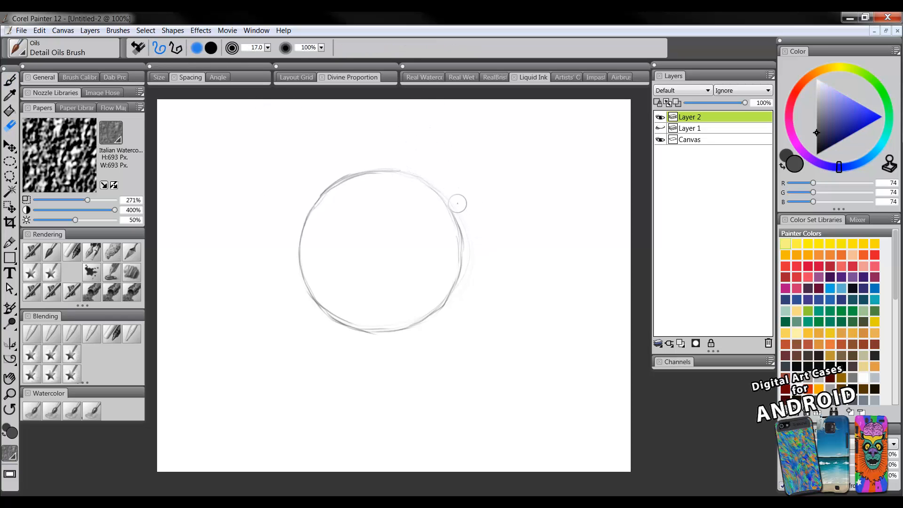
{"action": "mouse_move", "coordinate": [450, 192]}
{"action": "left_mouse_down"}
{"action": "mouse_move", "coordinate": [470, 237]}
{"action": "mouse_move", "coordinate": [468, 280]}
{"action": "left_mouse_up"}
{"action": "left_click_drag", "start_coordinate": [469, 231], "coordinate": [456, 312]}
{"action": "mouse_move", "coordinate": [469, 282]}
{"action": "left_mouse_down"}
{"action": "mouse_move", "coordinate": [443, 317]}
{"action": "mouse_move", "coordinate": [447, 310]}
{"action": "mouse_move", "coordinate": [412, 333]}
{"action": "mouse_move", "coordinate": [368, 334]}
{"action": "mouse_move", "coordinate": [319, 316]}
{"action": "left_mouse_up"}
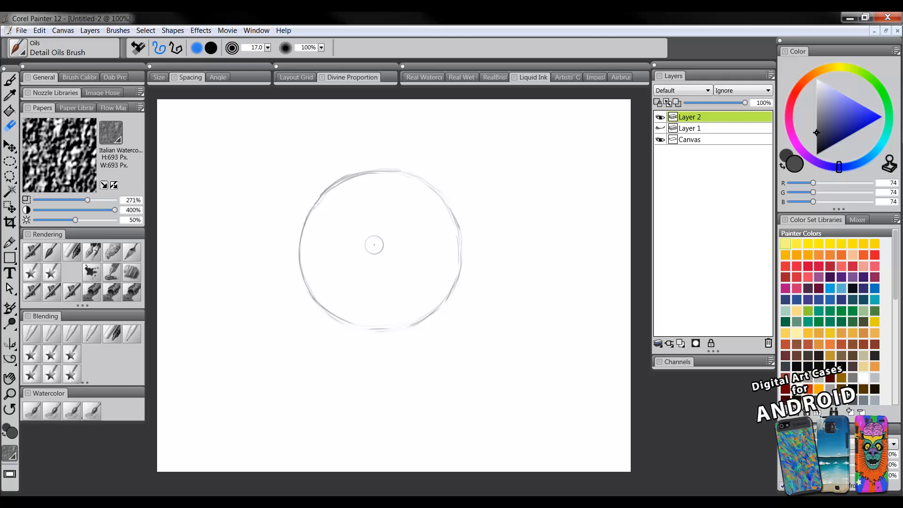
Redraw the circle's lower edge and sketch a small sun with rays in the canvas's upper-right corner.
{"action": "key", "text": "b"}
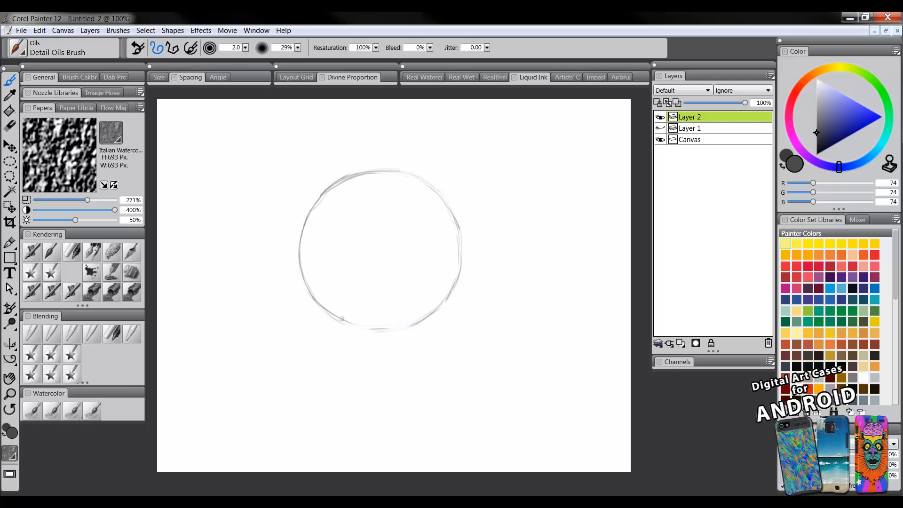
{"action": "mouse_move", "coordinate": [342, 318]}
{"action": "left_mouse_down"}
{"action": "mouse_move", "coordinate": [384, 333]}
{"action": "mouse_move", "coordinate": [406, 328]}
{"action": "mouse_move", "coordinate": [450, 283]}
{"action": "left_mouse_up"}
{"action": "mouse_move", "coordinate": [558, 125]}
{"action": "left_mouse_down"}
{"action": "mouse_move", "coordinate": [559, 145]}
{"action": "mouse_move", "coordinate": [567, 141]}
{"action": "mouse_move", "coordinate": [558, 147]}
{"action": "mouse_move", "coordinate": [570, 139]}
{"action": "mouse_move", "coordinate": [537, 124]}
{"action": "mouse_move", "coordinate": [536, 138]}
{"action": "mouse_move", "coordinate": [520, 140]}
{"action": "mouse_move", "coordinate": [562, 173]}
{"action": "left_mouse_up"}
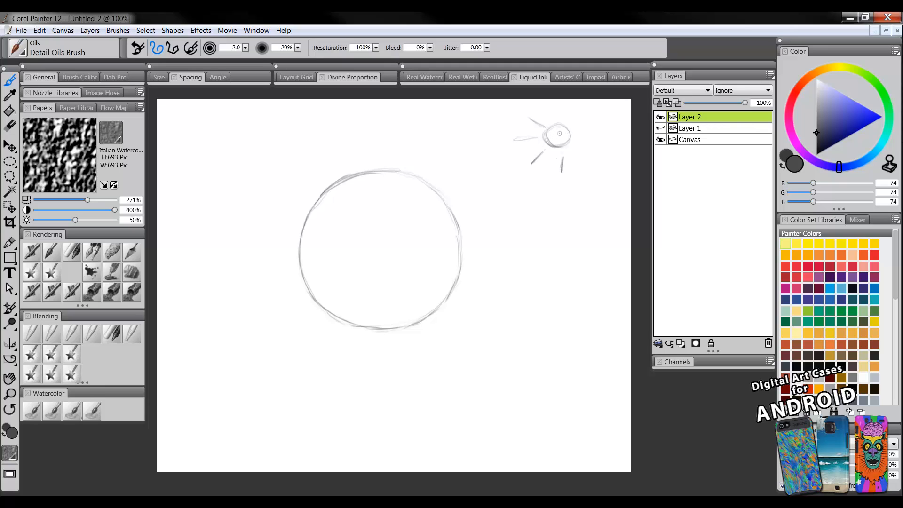
Try guide lines showing the light travelling from the sun to the circle, and undo them.
{"action": "mouse_move", "coordinate": [546, 142]}
{"action": "left_mouse_down"}
{"action": "mouse_move", "coordinate": [431, 205]}
{"action": "mouse_move", "coordinate": [478, 113]}
{"action": "left_mouse_up"}
{"action": "mouse_move", "coordinate": [545, 152]}
{"action": "left_mouse_down"}
{"action": "mouse_move", "coordinate": [428, 250]}
{"action": "mouse_move", "coordinate": [519, 294]}
{"action": "left_mouse_up"}
{"action": "left_click_drag", "start_coordinate": [558, 137], "coordinate": [422, 163]}
{"action": "key", "text": "ctrl+z"}
{"action": "key", "text": "ctrl+z"}
{"action": "key", "text": "ctrl+z"}
{"action": "key", "text": "ctrl+z"}
{"action": "key", "text": "ctrl+z"}
{"action": "key", "text": "ctrl+z"}
Lightly outline a round highlight and a wider arc for the lit area in the circle's upper right, undoing the stray light lines.
{"action": "left_click_drag", "start_coordinate": [523, 156], "coordinate": [454, 190]}
{"action": "left_click_drag", "start_coordinate": [445, 191], "coordinate": [438, 204]}
{"action": "key", "text": "ctrl+z"}
{"action": "key", "text": "ctrl+z"}
{"action": "left_click_drag", "start_coordinate": [371, 209], "coordinate": [377, 177]}
{"action": "left_click_drag", "start_coordinate": [382, 245], "coordinate": [432, 263]}
Try a vertical and a horizontal centre line with curved contour arcs near the circle's edges, and undo them.
{"action": "left_click_drag", "start_coordinate": [375, 176], "coordinate": [380, 329]}
{"action": "left_click_drag", "start_coordinate": [300, 248], "coordinate": [467, 243]}
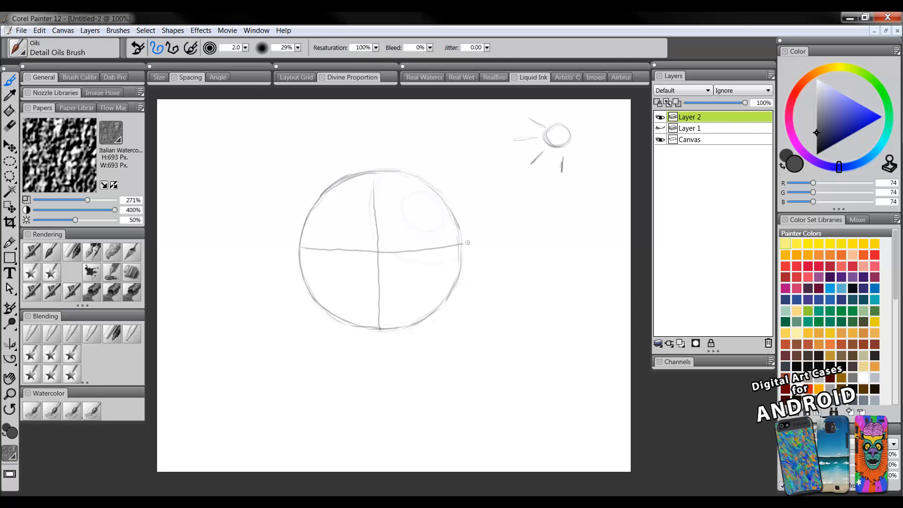
{"action": "mouse_move", "coordinate": [330, 190]}
{"action": "left_mouse_down"}
{"action": "mouse_move", "coordinate": [386, 206]}
{"action": "mouse_move", "coordinate": [432, 188]}
{"action": "left_mouse_up"}
{"action": "key", "text": "ctrl+z"}
{"action": "left_click_drag", "start_coordinate": [338, 185], "coordinate": [422, 186]}
{"action": "mouse_move", "coordinate": [350, 321]}
{"action": "left_mouse_down"}
{"action": "mouse_move", "coordinate": [403, 306]}
{"action": "mouse_move", "coordinate": [431, 314]}
{"action": "left_mouse_up"}
{"action": "mouse_move", "coordinate": [311, 218]}
{"action": "left_mouse_down"}
{"action": "mouse_move", "coordinate": [323, 256]}
{"action": "mouse_move", "coordinate": [318, 292]}
{"action": "left_mouse_up"}
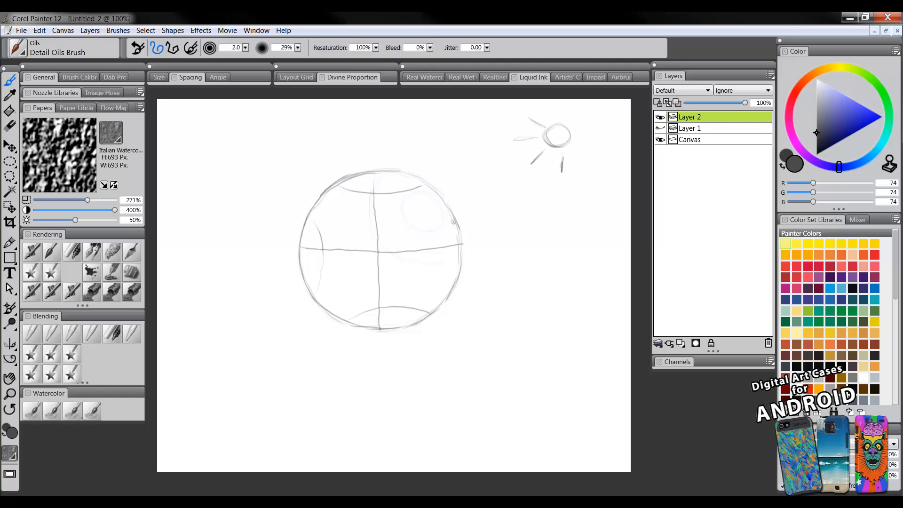
{"action": "key", "text": "ctrl+z"}
{"action": "key", "text": "ctrl+z"}
{"action": "key", "text": "ctrl+z"}
{"action": "key", "text": "ctrl+z"}
{"action": "key", "text": "ctrl+z"}
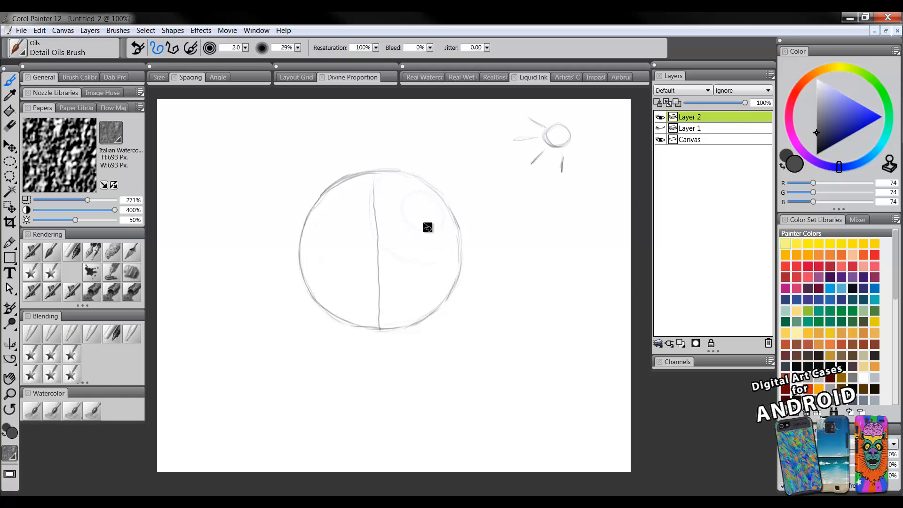
Try a heavy shadow boundary curve across the circle from upper left to lower right, and undo it.
{"action": "mouse_move", "coordinate": [339, 202]}
{"action": "left_mouse_down"}
{"action": "mouse_move", "coordinate": [355, 263]}
{"action": "mouse_move", "coordinate": [382, 290]}
{"action": "mouse_move", "coordinate": [442, 309]}
{"action": "left_mouse_up"}
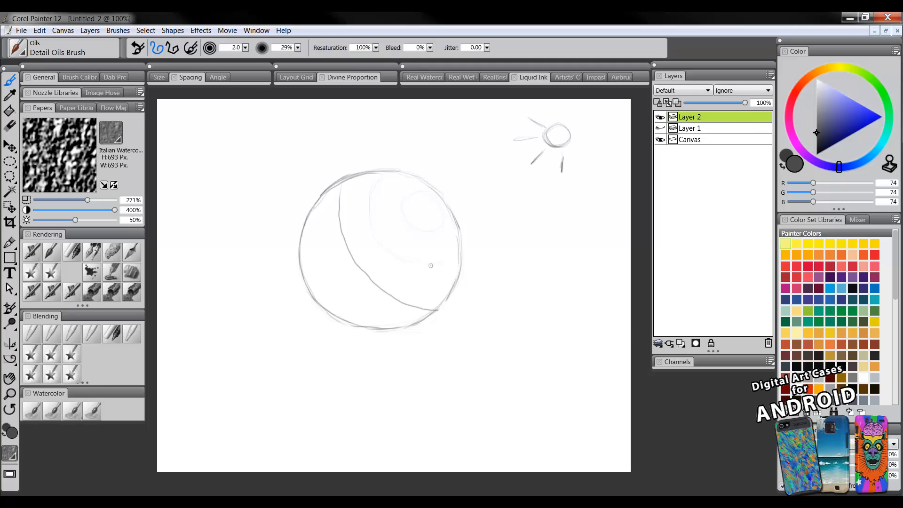
{"action": "mouse_move", "coordinate": [308, 287]}
{"action": "left_mouse_down"}
{"action": "mouse_move", "coordinate": [366, 261]}
{"action": "mouse_move", "coordinate": [427, 198]}
{"action": "left_mouse_up"}
{"action": "key", "text": "ctrl+z"}
{"action": "key", "text": "ctrl+z"}
Hatch a dark shadow crescent along the sphere's lower-left edge and fill the midtone area with lighter hatching.
{"action": "left_click_drag", "start_coordinate": [372, 303], "coordinate": [430, 307]}
{"action": "mouse_move", "coordinate": [324, 192]}
{"action": "left_mouse_down"}
{"action": "mouse_move", "coordinate": [305, 227]}
{"action": "mouse_move", "coordinate": [314, 216]}
{"action": "mouse_move", "coordinate": [303, 253]}
{"action": "mouse_move", "coordinate": [319, 229]}
{"action": "mouse_move", "coordinate": [306, 273]}
{"action": "mouse_move", "coordinate": [315, 272]}
{"action": "mouse_move", "coordinate": [315, 295]}
{"action": "mouse_move", "coordinate": [327, 271]}
{"action": "mouse_move", "coordinate": [332, 297]}
{"action": "mouse_move", "coordinate": [335, 286]}
{"action": "mouse_move", "coordinate": [343, 309]}
{"action": "mouse_move", "coordinate": [343, 295]}
{"action": "mouse_move", "coordinate": [364, 326]}
{"action": "mouse_move", "coordinate": [361, 304]}
{"action": "mouse_move", "coordinate": [381, 328]}
{"action": "mouse_move", "coordinate": [387, 314]}
{"action": "mouse_move", "coordinate": [414, 322]}
{"action": "mouse_move", "coordinate": [400, 311]}
{"action": "mouse_move", "coordinate": [423, 313]}
{"action": "left_mouse_up"}
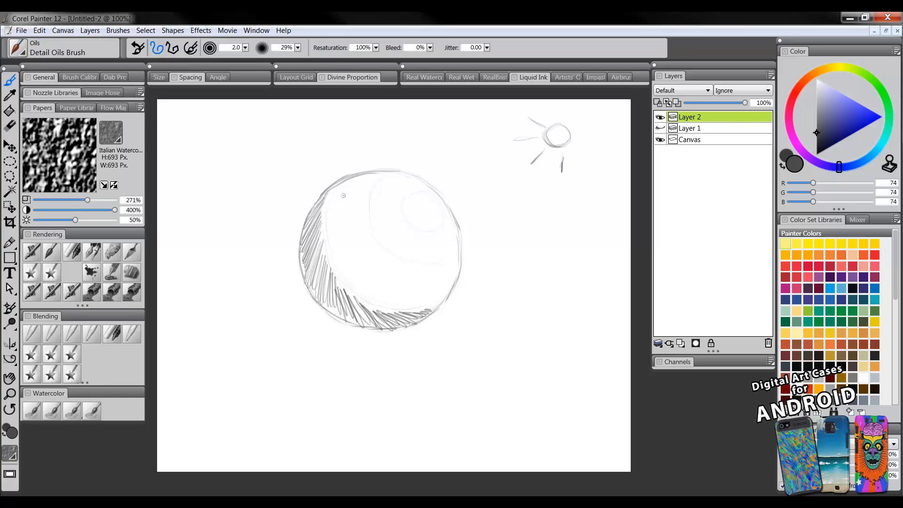
{"action": "mouse_move", "coordinate": [330, 193]}
{"action": "left_mouse_down"}
{"action": "mouse_move", "coordinate": [322, 212]}
{"action": "mouse_move", "coordinate": [358, 176]}
{"action": "mouse_move", "coordinate": [330, 242]}
{"action": "mouse_move", "coordinate": [367, 188]}
{"action": "mouse_move", "coordinate": [349, 243]}
{"action": "mouse_move", "coordinate": [350, 290]}
{"action": "mouse_move", "coordinate": [360, 291]}
{"action": "mouse_move", "coordinate": [367, 244]}
{"action": "mouse_move", "coordinate": [382, 279]}
{"action": "mouse_move", "coordinate": [394, 288]}
{"action": "mouse_move", "coordinate": [387, 256]}
{"action": "mouse_move", "coordinate": [420, 306]}
{"action": "mouse_move", "coordinate": [410, 275]}
{"action": "mouse_move", "coordinate": [432, 288]}
{"action": "mouse_move", "coordinate": [443, 267]}
{"action": "left_mouse_up"}
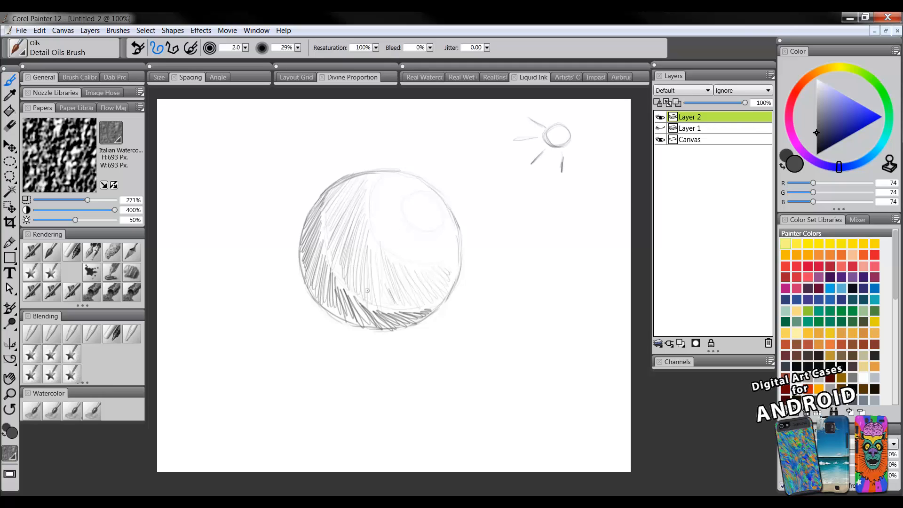
{"action": "left_click_drag", "start_coordinate": [332, 210], "coordinate": [325, 249]}
{"action": "mouse_move", "coordinate": [320, 207]}
{"action": "left_mouse_down"}
{"action": "mouse_move", "coordinate": [322, 236]}
{"action": "mouse_move", "coordinate": [347, 292]}
{"action": "mouse_move", "coordinate": [405, 310]}
{"action": "left_mouse_up"}
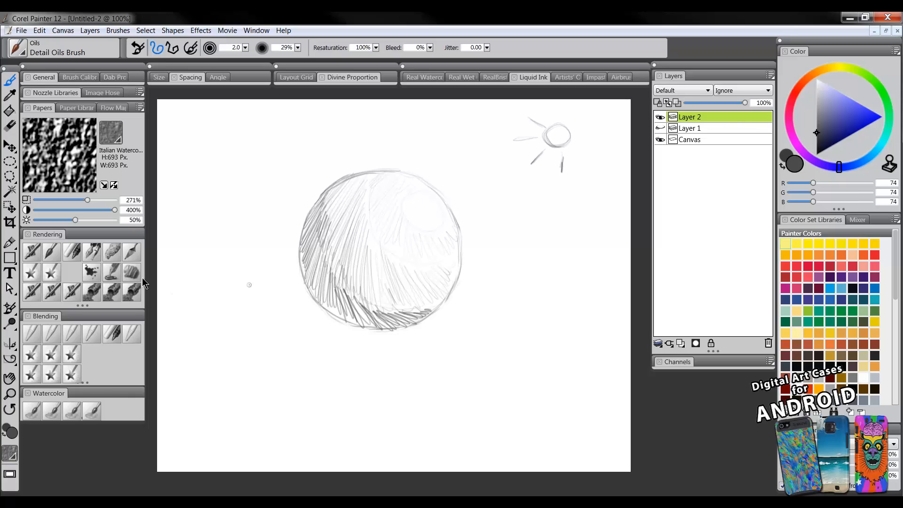
Smooth the sphere's hatching into soft shading with the Diffuse Blur blender, enlarging it to size 42.2.
{"action": "left_click", "coordinate": [33, 335]}
{"action": "mouse_move", "coordinate": [375, 192]}
{"action": "left_mouse_down"}
{"action": "mouse_move", "coordinate": [348, 191]}
{"action": "mouse_move", "coordinate": [325, 218]}
{"action": "mouse_move", "coordinate": [334, 195]}
{"action": "mouse_move", "coordinate": [312, 227]}
{"action": "mouse_move", "coordinate": [328, 219]}
{"action": "mouse_move", "coordinate": [329, 237]}
{"action": "mouse_move", "coordinate": [311, 248]}
{"action": "mouse_move", "coordinate": [310, 264]}
{"action": "mouse_move", "coordinate": [339, 226]}
{"action": "left_mouse_up"}
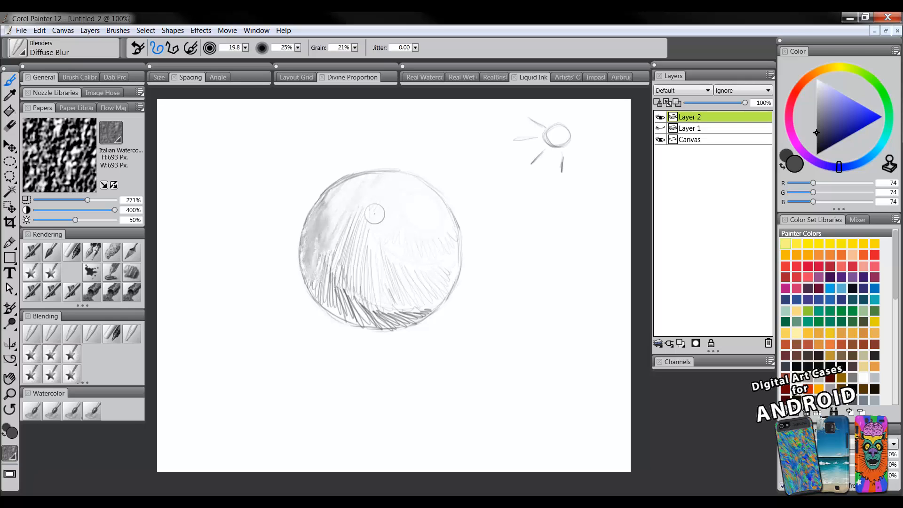
{"action": "key", "text": "bracketright"}
{"action": "key", "text": "bracketright"}
{"action": "key", "text": "bracketright"}
{"action": "mouse_move", "coordinate": [356, 239]}
{"action": "left_mouse_down"}
{"action": "mouse_move", "coordinate": [334, 262]}
{"action": "mouse_move", "coordinate": [348, 293]}
{"action": "mouse_move", "coordinate": [328, 288]}
{"action": "mouse_move", "coordinate": [370, 302]}
{"action": "mouse_move", "coordinate": [382, 288]}
{"action": "mouse_move", "coordinate": [372, 265]}
{"action": "mouse_move", "coordinate": [402, 247]}
{"action": "mouse_move", "coordinate": [392, 294]}
{"action": "mouse_move", "coordinate": [365, 300]}
{"action": "mouse_move", "coordinate": [405, 296]}
{"action": "mouse_move", "coordinate": [355, 302]}
{"action": "mouse_move", "coordinate": [393, 305]}
{"action": "mouse_move", "coordinate": [386, 311]}
{"action": "mouse_move", "coordinate": [420, 298]}
{"action": "mouse_move", "coordinate": [408, 267]}
{"action": "mouse_move", "coordinate": [370, 268]}
{"action": "mouse_move", "coordinate": [355, 251]}
{"action": "mouse_move", "coordinate": [407, 255]}
{"action": "mouse_move", "coordinate": [435, 274]}
{"action": "mouse_move", "coordinate": [442, 242]}
{"action": "mouse_move", "coordinate": [421, 293]}
{"action": "mouse_move", "coordinate": [354, 309]}
{"action": "mouse_move", "coordinate": [408, 306]}
{"action": "mouse_move", "coordinate": [330, 288]}
{"action": "mouse_move", "coordinate": [320, 271]}
{"action": "mouse_move", "coordinate": [355, 212]}
{"action": "mouse_move", "coordinate": [324, 235]}
{"action": "mouse_move", "coordinate": [335, 207]}
{"action": "mouse_move", "coordinate": [399, 184]}
{"action": "mouse_move", "coordinate": [418, 300]}
{"action": "mouse_move", "coordinate": [375, 338]}
{"action": "left_mouse_up"}
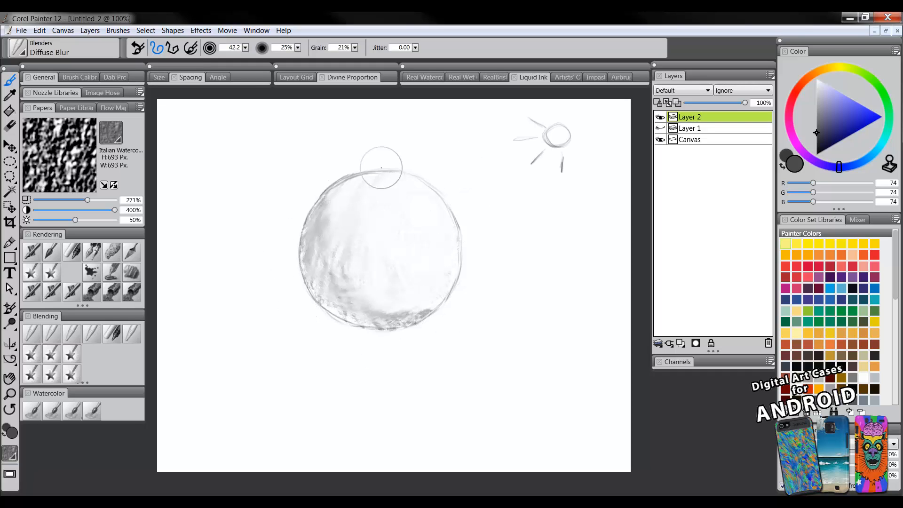
Soften the shading along the sphere's upper and right edges with Diffuse Blur at size 28.4.
{"action": "key", "text": "bracketleft"}
{"action": "mouse_move", "coordinate": [336, 185]}
{"action": "left_mouse_down"}
{"action": "mouse_move", "coordinate": [299, 262]}
{"action": "mouse_move", "coordinate": [292, 246]}
{"action": "mouse_move", "coordinate": [331, 319]}
{"action": "mouse_move", "coordinate": [355, 324]}
{"action": "mouse_move", "coordinate": [318, 293]}
{"action": "mouse_move", "coordinate": [389, 332]}
{"action": "mouse_move", "coordinate": [450, 268]}
{"action": "mouse_move", "coordinate": [441, 294]}
{"action": "mouse_move", "coordinate": [452, 231]}
{"action": "mouse_move", "coordinate": [451, 277]}
{"action": "mouse_move", "coordinate": [449, 204]}
{"action": "mouse_move", "coordinate": [435, 184]}
{"action": "mouse_move", "coordinate": [449, 207]}
{"action": "left_mouse_up"}
{"action": "left_click_drag", "start_coordinate": [448, 286], "coordinate": [427, 301]}
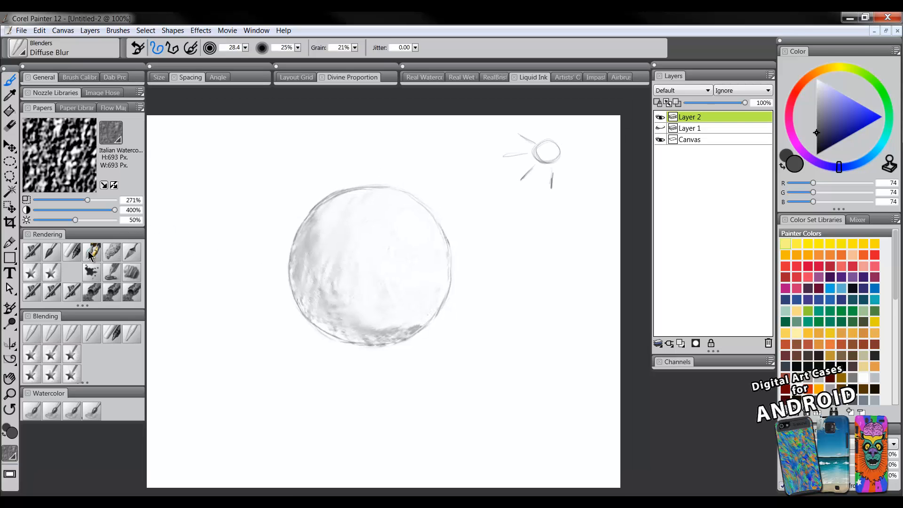
Add a new layer and paint a small solid dark grey disc below the sun with the Custom Scratchboard pen at size 41.2.
{"action": "left_click", "coordinate": [109, 253]}
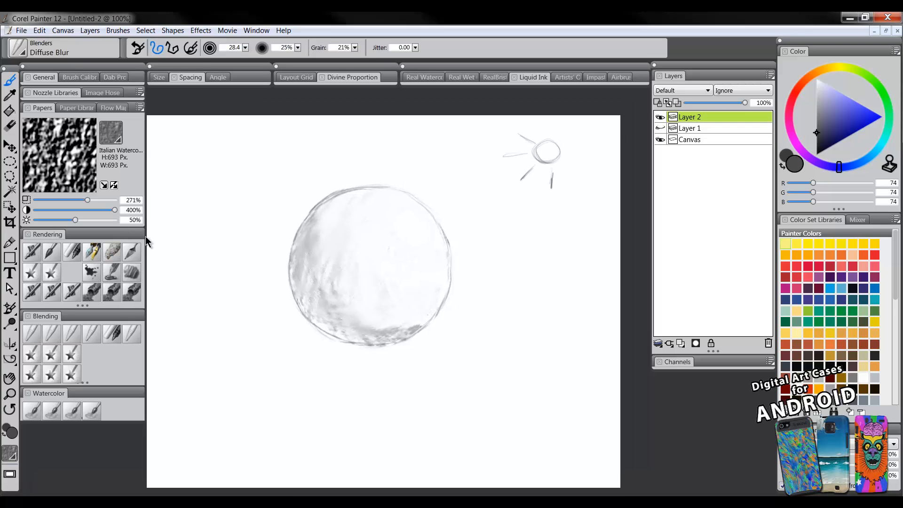
{"action": "left_click", "coordinate": [680, 343]}
{"action": "key", "text": "bracketleft"}
{"action": "key", "text": "bracketleft"}
{"action": "key", "text": "bracketleft"}
{"action": "key", "text": "bracketleft"}
{"action": "key", "text": "bracketleft"}
{"action": "key", "text": "bracketleft"}
{"action": "left_click_drag", "start_coordinate": [522, 258], "coordinate": [517, 260]}
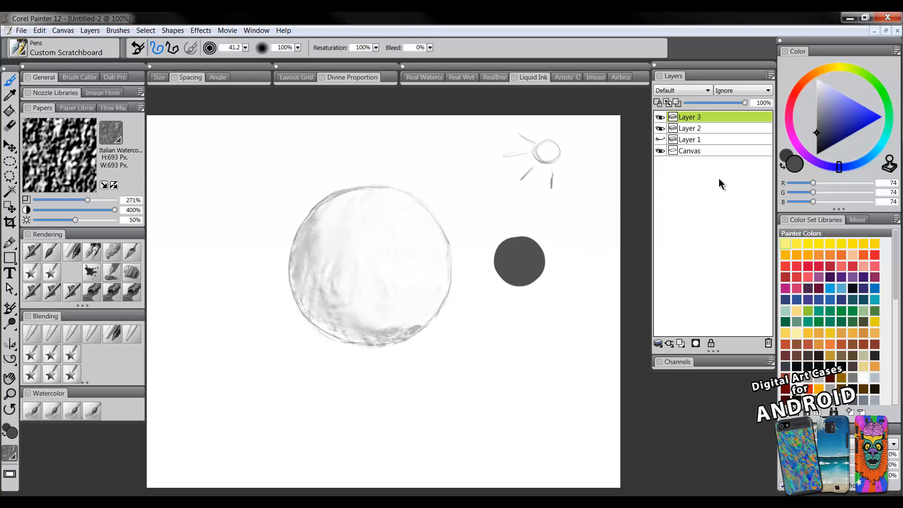
Preserve the layer's transparency and lighten the disc's upper part with the Digital Airbrush in grey (RGB 177) at size 58.7.
{"action": "left_click", "coordinate": [33, 252]}
{"action": "left_click", "coordinate": [827, 103]}
{"action": "left_click", "coordinate": [817, 101]}
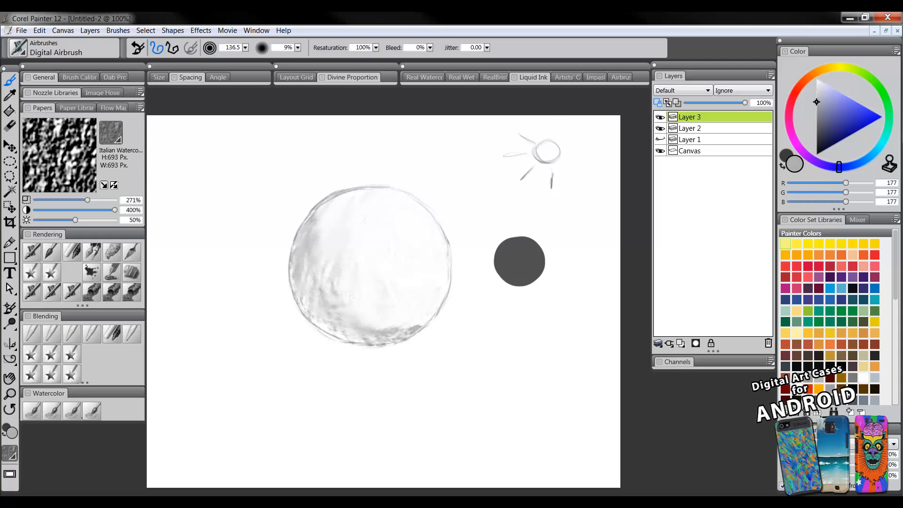
{"action": "left_click_drag", "start_coordinate": [537, 245], "coordinate": [518, 250], "text": "ctrl+alt"}
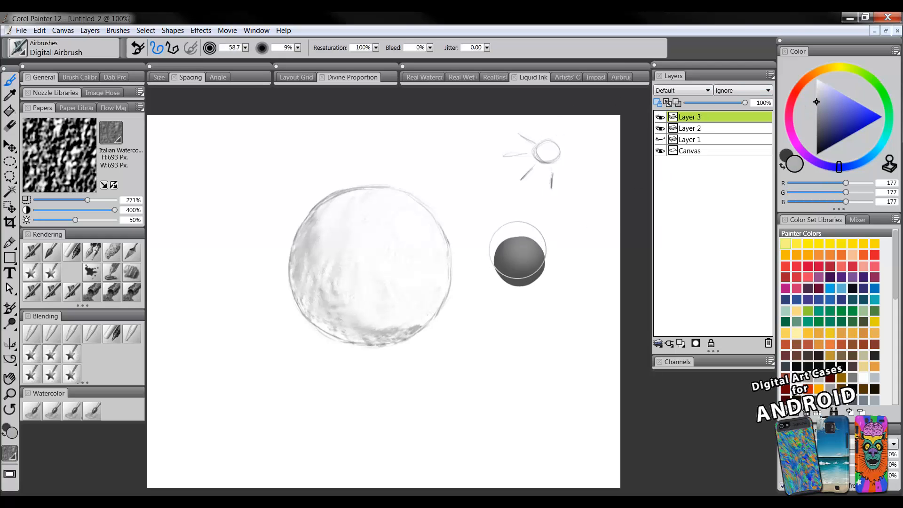
Build the small sphere's highlight with light grey (RGB 218) at size 18.9 and a white accent at size 3.6.
{"action": "left_click", "coordinate": [809, 92]}
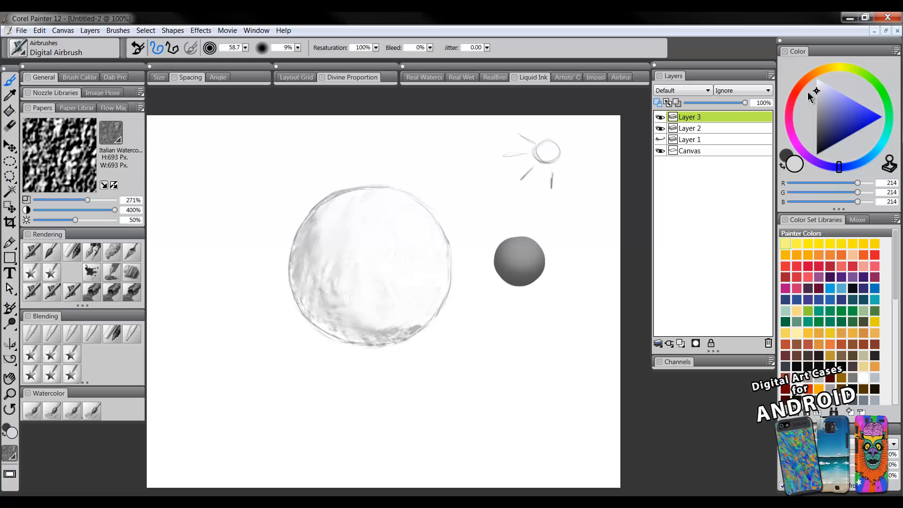
{"action": "left_click_drag", "start_coordinate": [808, 93], "coordinate": [806, 91]}
{"action": "mouse_move", "coordinate": [522, 223]}
{"action": "left_mouse_down", "text": "ctrl+alt"}
{"action": "mouse_move", "coordinate": [532, 247]}
{"action": "mouse_move", "coordinate": [509, 248]}
{"action": "mouse_move", "coordinate": [534, 250]}
{"action": "left_mouse_up", "text": "ctrl+alt"}
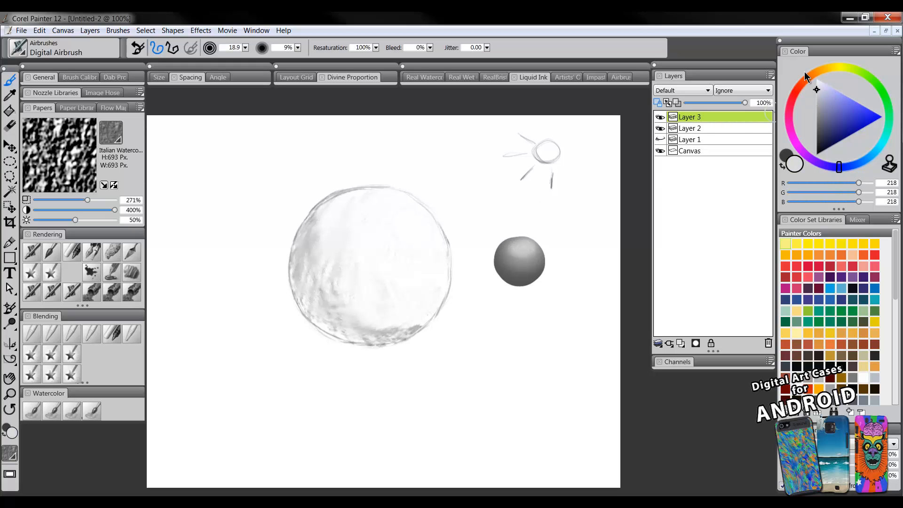
{"action": "left_click_drag", "start_coordinate": [805, 72], "coordinate": [797, 68]}
{"action": "left_click_drag", "start_coordinate": [530, 228], "coordinate": [532, 229], "text": "ctrl+alt"}
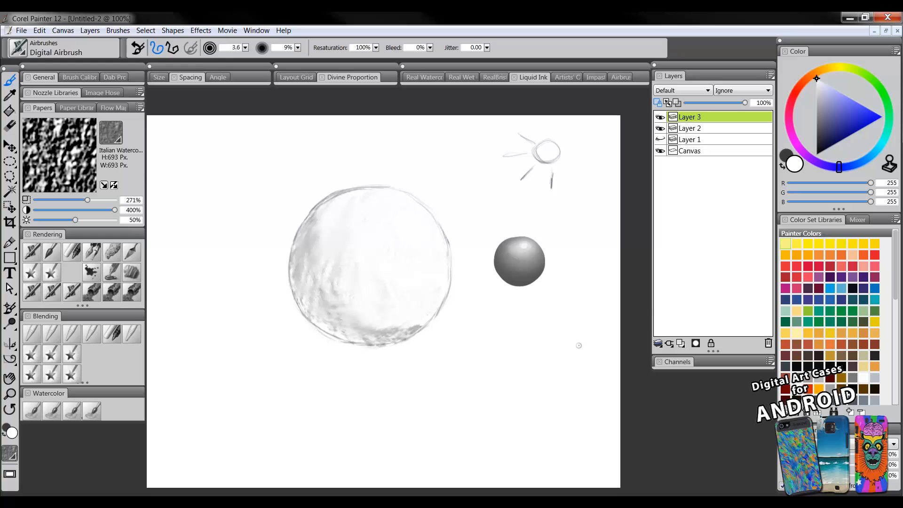
Refine the small sphere's shading and highlight with sampled tones using the airbrush at size 15.3, and delete Layer 3.
{"action": "left_click", "coordinate": [520, 267], "text": "alt"}
{"action": "left_click_drag", "start_coordinate": [508, 273], "coordinate": [493, 278], "text": "ctrl+alt"}
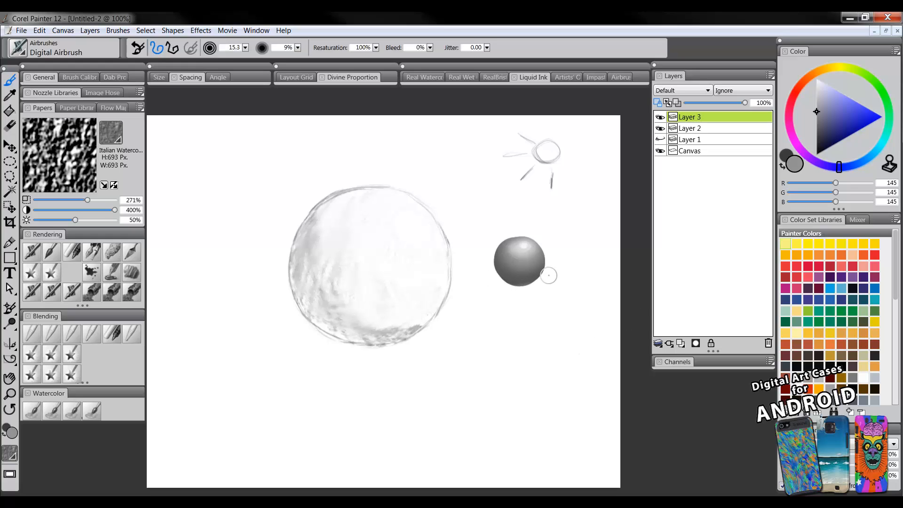
{"action": "left_click", "coordinate": [525, 245], "text": "alt"}
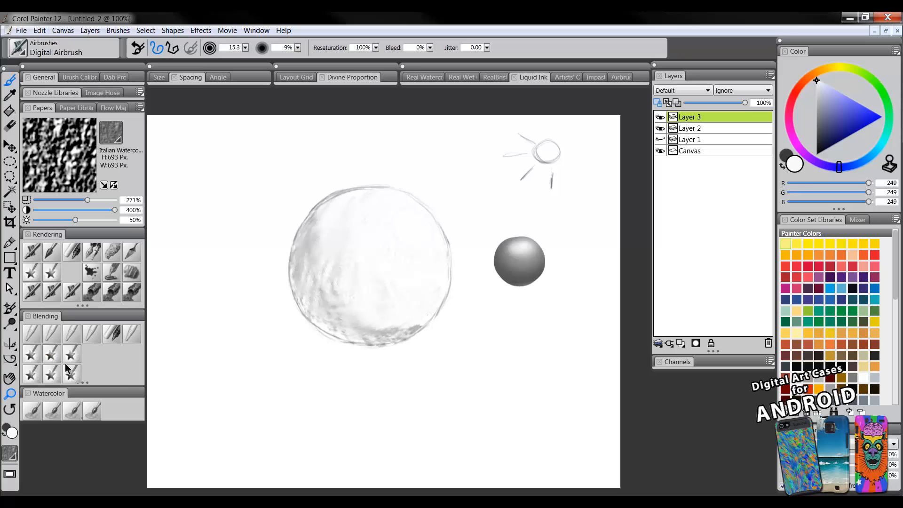
{"action": "left_click", "coordinate": [561, 278], "text": "alt"}
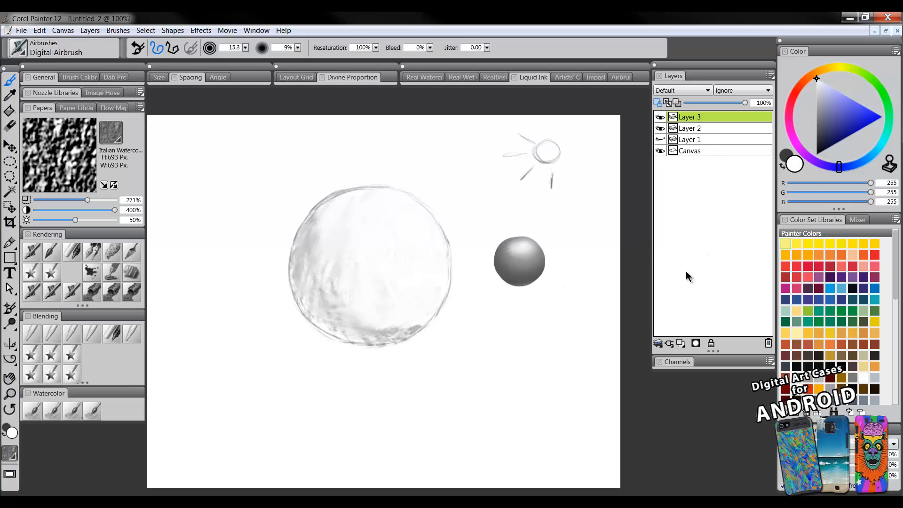
{"action": "left_click", "coordinate": [770, 343]}
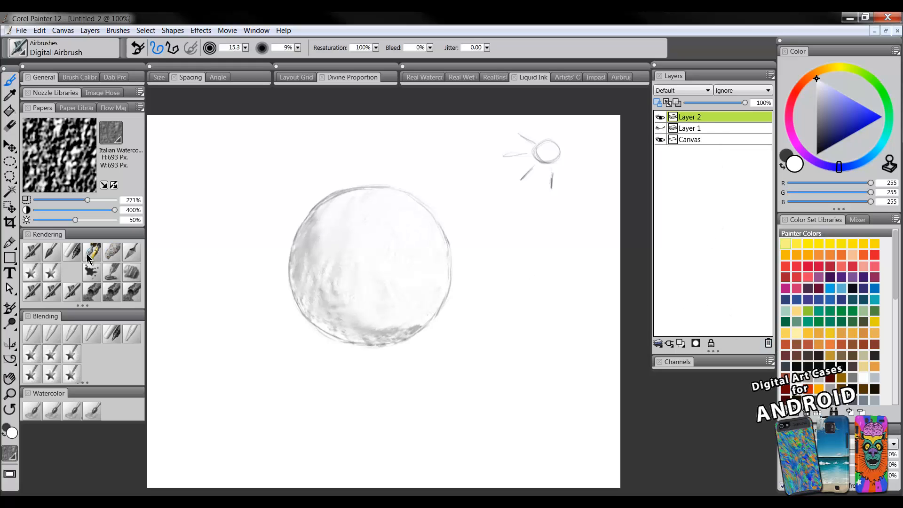
Mark the large sphere's surface with dashed contour lines in red (RGB 233, 13, 55) using the Custom Scratchboard pen at size 1.0.
{"action": "left_click", "coordinate": [50, 252]}
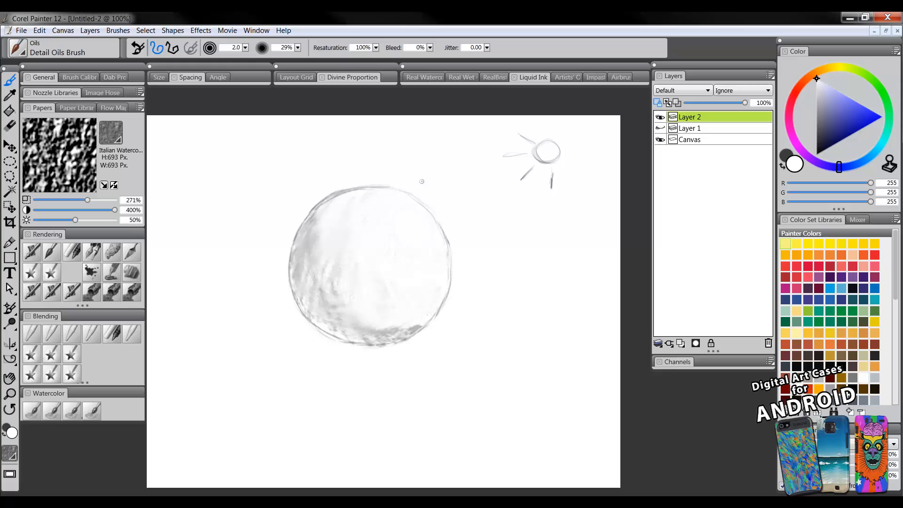
{"action": "left_click", "coordinate": [798, 97]}
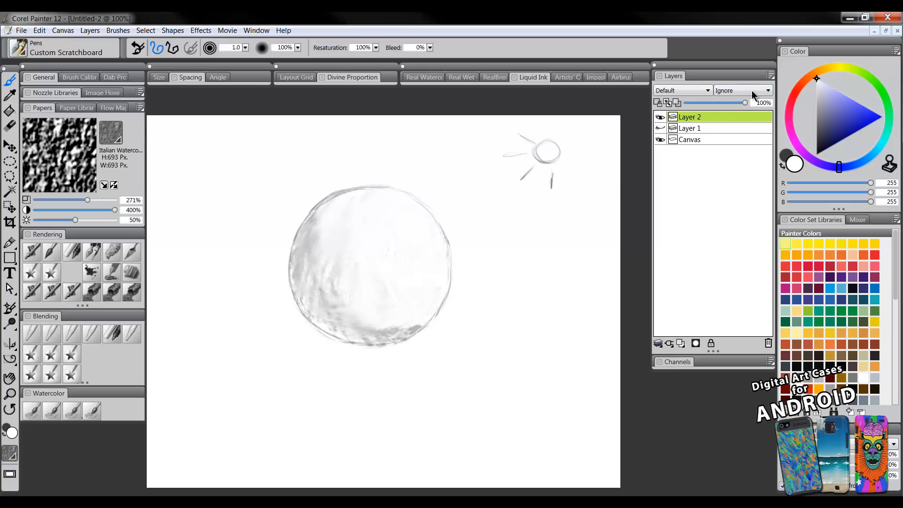
{"action": "left_click", "coordinate": [791, 106]}
{"action": "left_click_drag", "start_coordinate": [832, 112], "coordinate": [875, 118]}
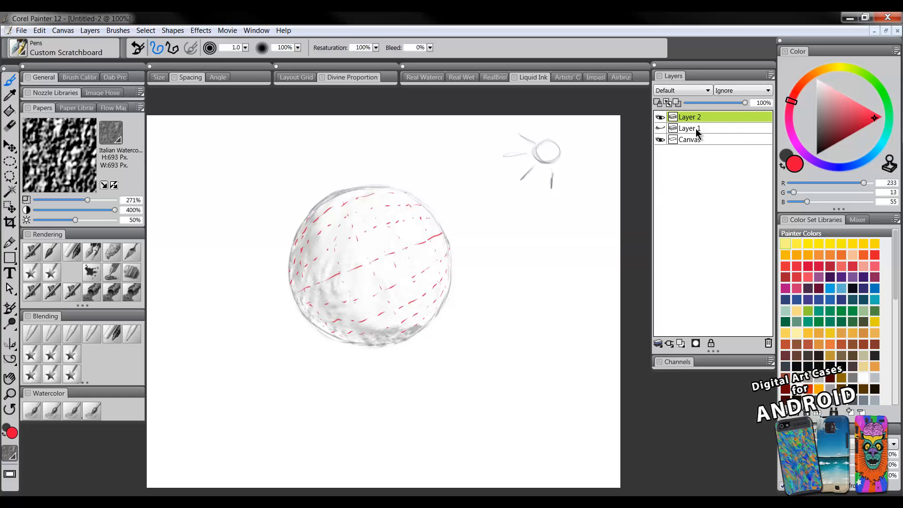
Delete Layer 2 with the shaded sphere and sun sketch.
{"action": "left_click", "coordinate": [766, 343]}
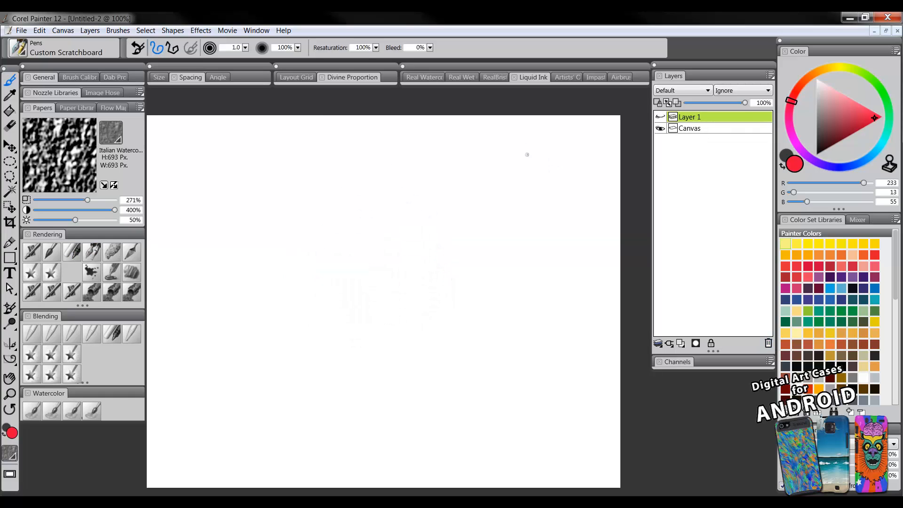
Sketch a red sun with rays on a new layer near the canvas's upper right, and switch to the Detail Oils Brush in grey (RGB 105).
{"action": "left_click", "coordinate": [681, 343]}
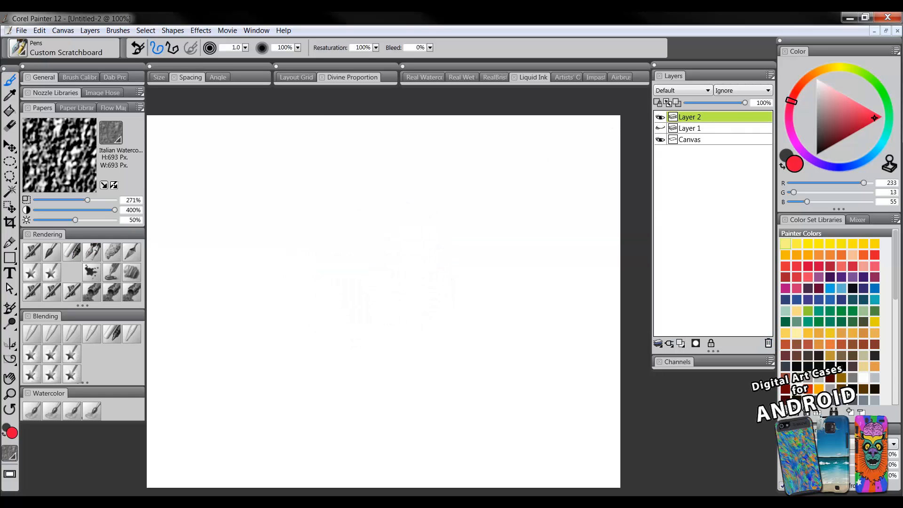
{"action": "mouse_move", "coordinate": [523, 159]}
{"action": "left_mouse_down"}
{"action": "mouse_move", "coordinate": [534, 162]}
{"action": "mouse_move", "coordinate": [503, 159]}
{"action": "left_mouse_up"}
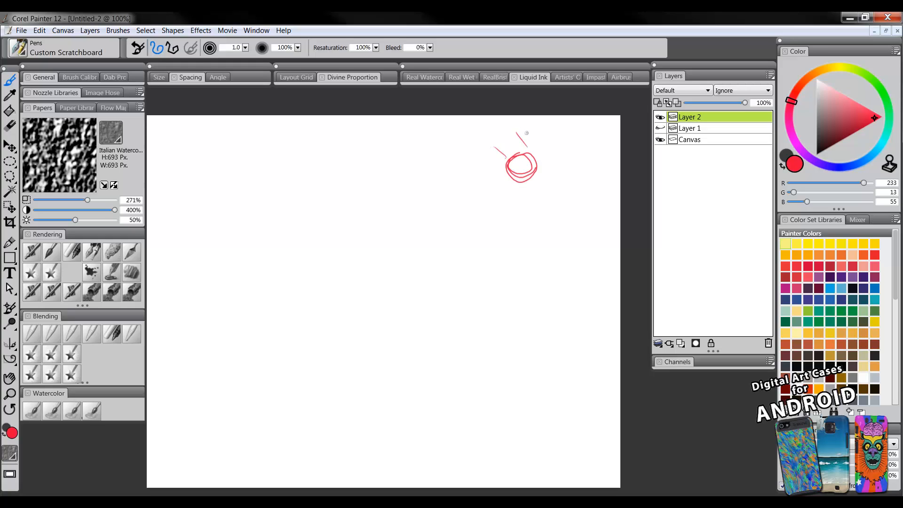
{"action": "left_click_drag", "start_coordinate": [810, 141], "coordinate": [807, 127]}
{"action": "left_click", "coordinate": [52, 252]}
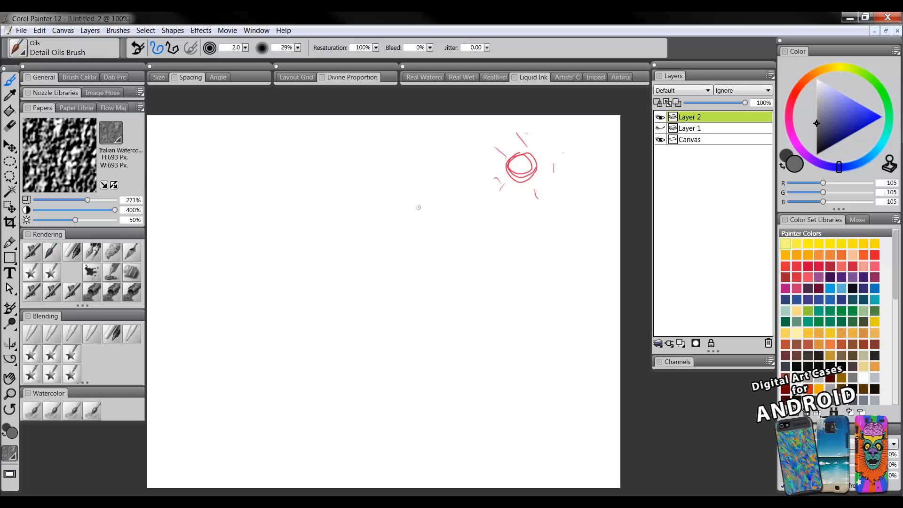
{"action": "left_click_drag", "start_coordinate": [378, 252], "coordinate": [394, 252]}
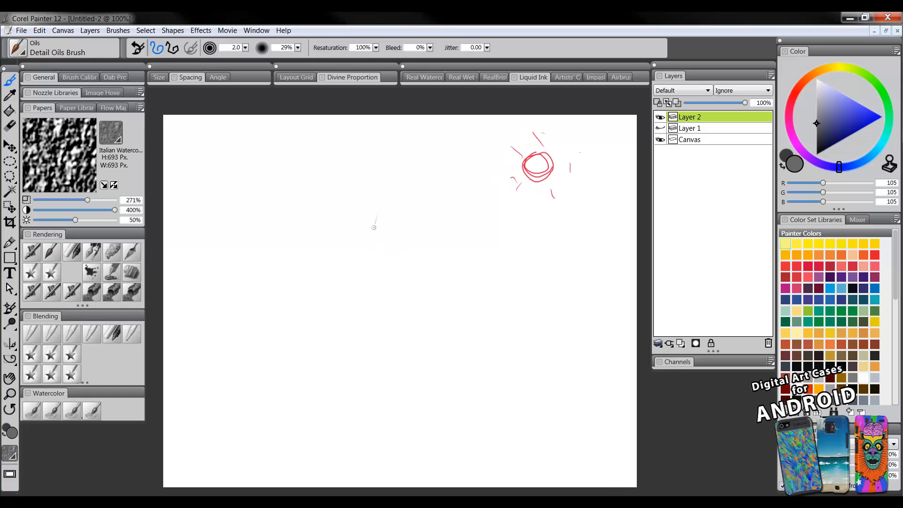
{"action": "left_click_drag", "start_coordinate": [374, 227], "coordinate": [322, 350]}
{"action": "key", "text": "ctrl+z"}
{"action": "mouse_move", "coordinate": [381, 199]}
{"action": "left_mouse_down"}
{"action": "mouse_move", "coordinate": [353, 282]}
{"action": "mouse_move", "coordinate": [443, 320]}
{"action": "left_mouse_up"}
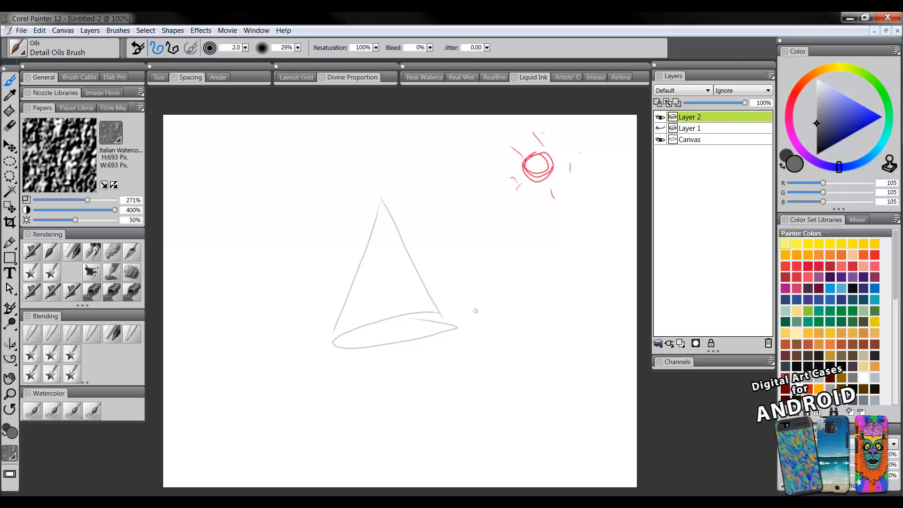
{"action": "key", "text": "ctrl+z"}
{"action": "key", "text": "ctrl+z"}
{"action": "key", "text": "ctrl+z"}
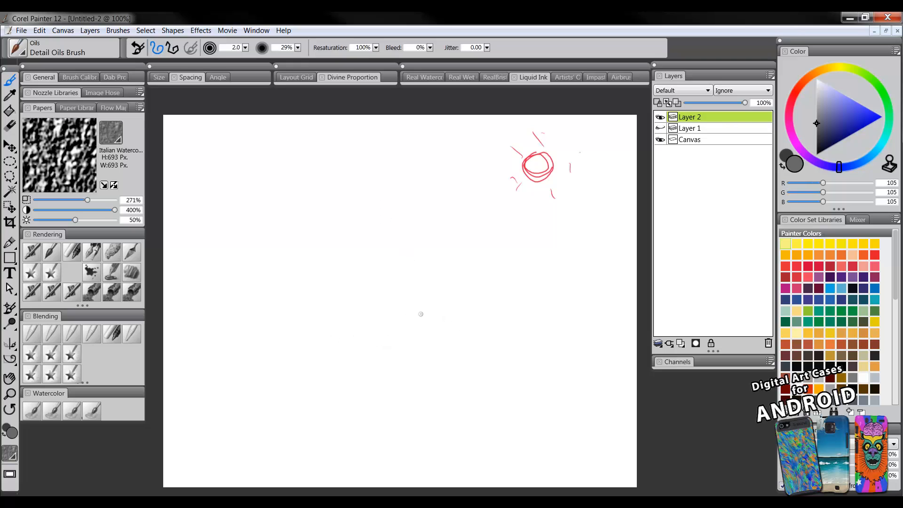
{"action": "mouse_move", "coordinate": [391, 341]}
{"action": "left_mouse_down"}
{"action": "mouse_move", "coordinate": [403, 214]}
{"action": "mouse_move", "coordinate": [472, 312]}
{"action": "left_mouse_up"}
{"action": "key", "text": "ctrl+z"}
{"action": "key", "text": "ctrl+z"}
{"action": "key", "text": "ctrl+z"}
{"action": "left_click_drag", "start_coordinate": [386, 201], "coordinate": [394, 384]}
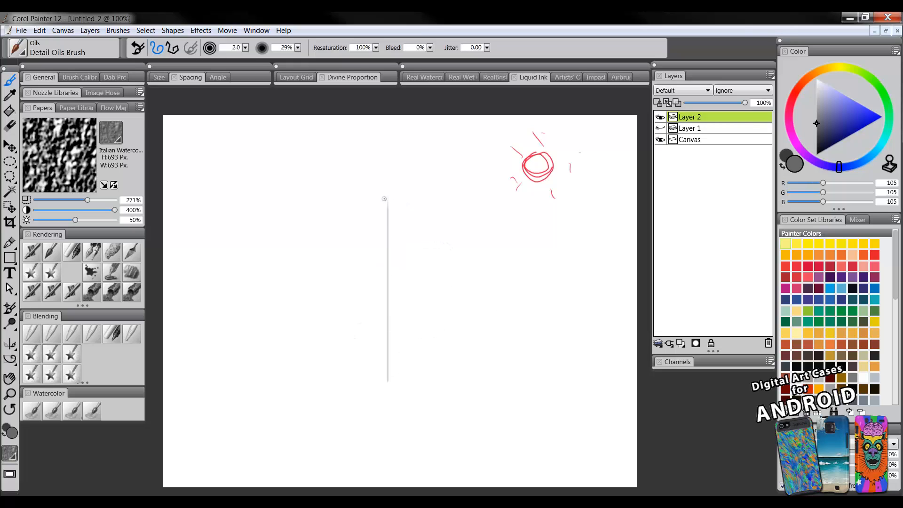
{"action": "left_click_drag", "start_coordinate": [384, 199], "coordinate": [305, 379]}
{"action": "mouse_move", "coordinate": [392, 204]}
{"action": "left_mouse_down"}
{"action": "mouse_move", "coordinate": [472, 383]}
{"action": "mouse_move", "coordinate": [391, 370]}
{"action": "mouse_move", "coordinate": [308, 377]}
{"action": "left_mouse_up"}
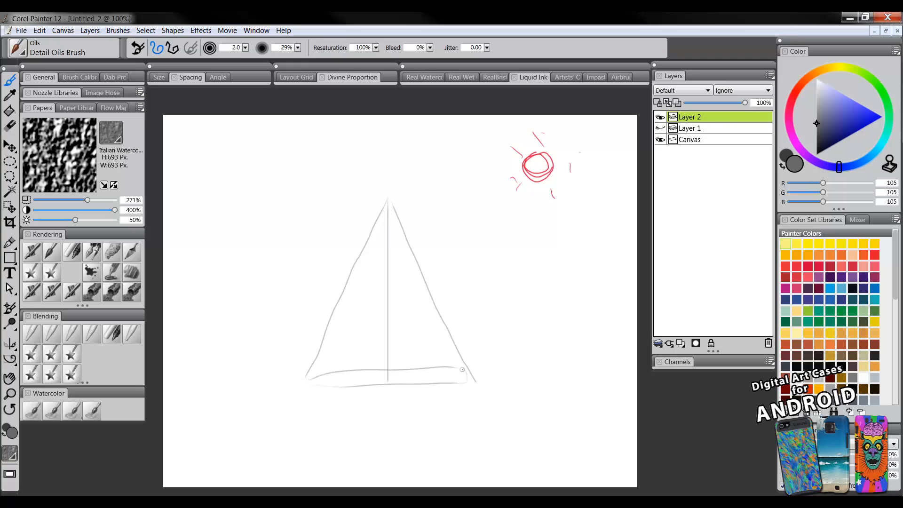
{"action": "key", "text": "ctrl+z"}
{"action": "key", "text": "ctrl+z"}
{"action": "key", "text": "ctrl+z"}
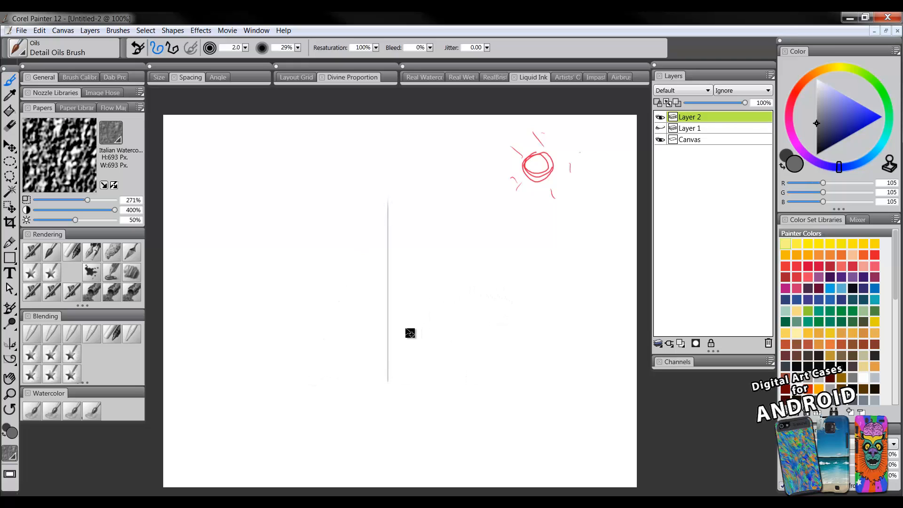
{"action": "key", "text": "ctrl+z"}
Sketch a cone freehand from a flat elliptical base, a central axis and two sloping sides meeting at the apex.
{"action": "left_click_drag", "start_coordinate": [413, 314], "coordinate": [425, 314]}
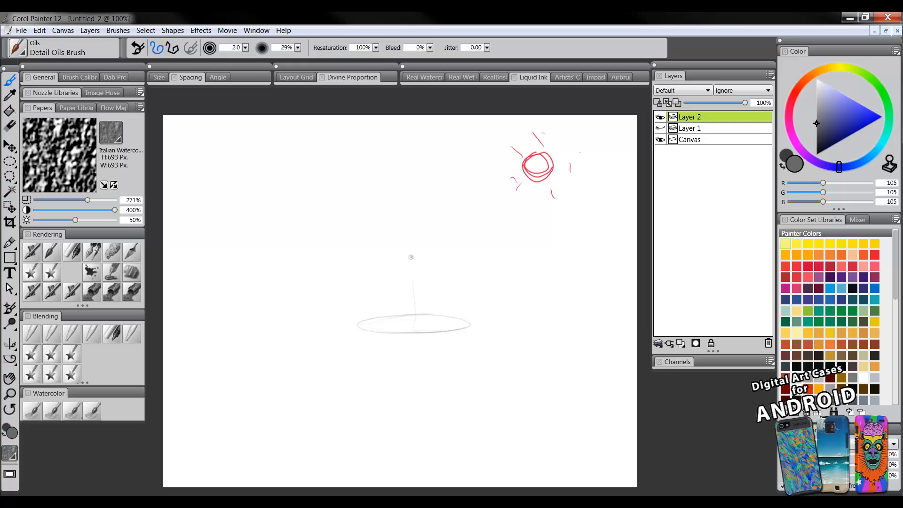
{"action": "left_click_drag", "start_coordinate": [415, 331], "coordinate": [409, 187]}
{"action": "left_click_drag", "start_coordinate": [382, 250], "coordinate": [376, 270]}
{"action": "left_click_drag", "start_coordinate": [398, 212], "coordinate": [356, 322]}
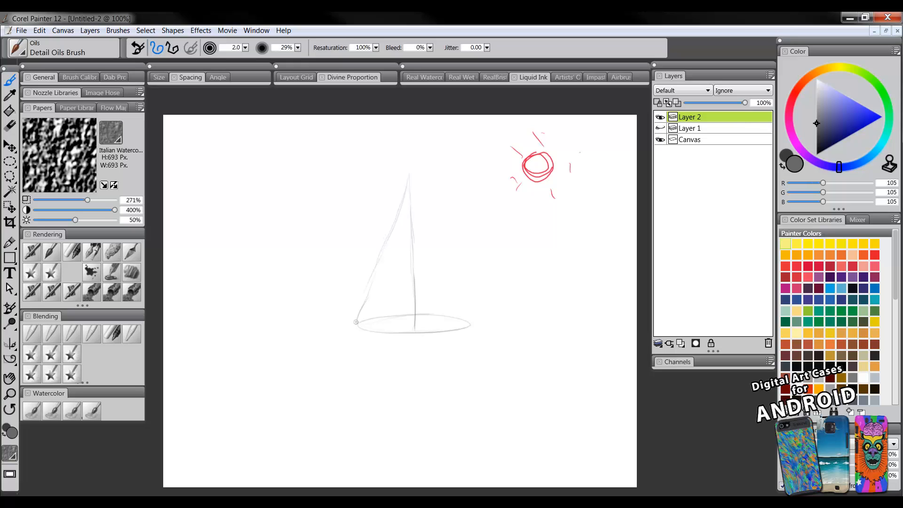
{"action": "left_click_drag", "start_coordinate": [373, 276], "coordinate": [362, 310]}
{"action": "left_click_drag", "start_coordinate": [418, 194], "coordinate": [466, 312]}
{"action": "mouse_move", "coordinate": [415, 186]}
{"action": "left_mouse_down"}
{"action": "mouse_move", "coordinate": [423, 206]}
{"action": "mouse_move", "coordinate": [384, 231]}
{"action": "mouse_move", "coordinate": [361, 307]}
{"action": "left_mouse_up"}
{"action": "mouse_move", "coordinate": [406, 171]}
{"action": "left_mouse_down"}
{"action": "mouse_move", "coordinate": [405, 265]}
{"action": "mouse_move", "coordinate": [413, 301]}
{"action": "left_mouse_up"}
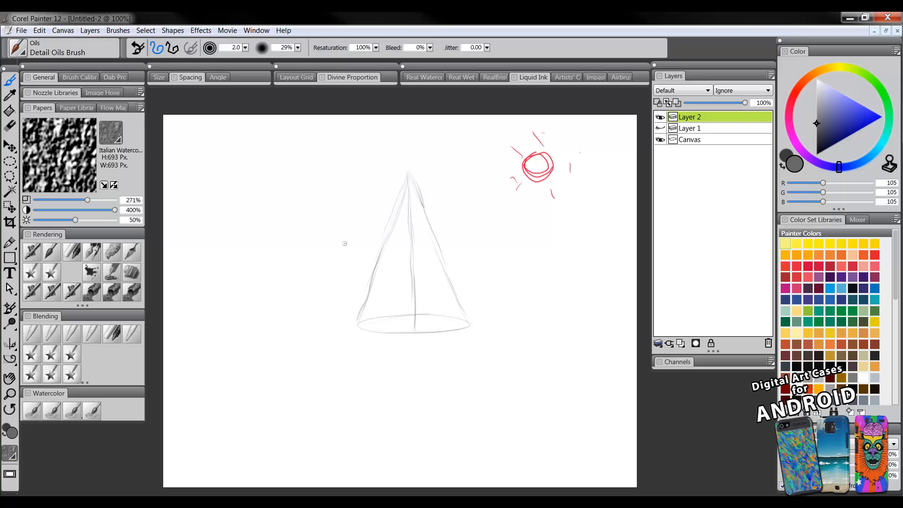
Try connected straight-line strokes around the cone, and undo them.
{"action": "left_click", "coordinate": [174, 50]}
{"action": "left_click", "coordinate": [265, 314]}
{"action": "left_click", "coordinate": [345, 184]}
{"action": "left_click", "coordinate": [491, 164]}
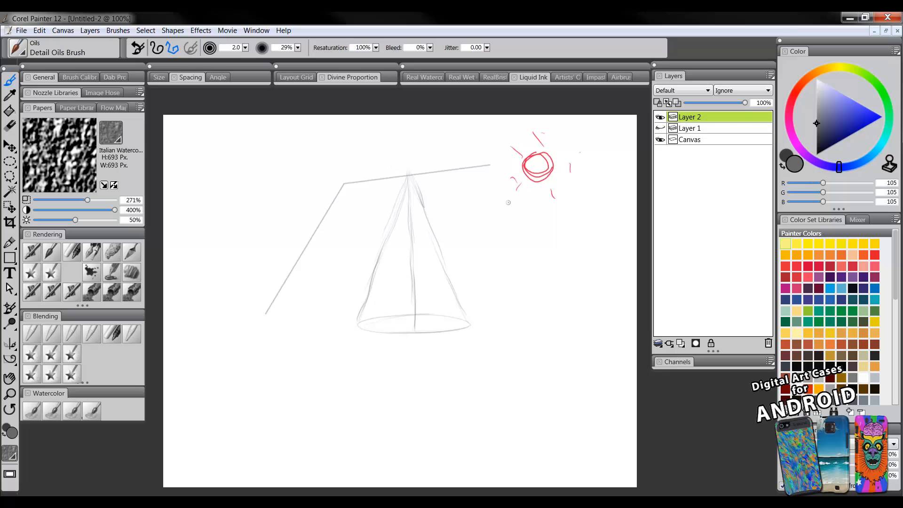
{"action": "left_click", "coordinate": [516, 231]}
{"action": "key", "text": "ctrl+z"}
{"action": "key", "text": "ctrl+z"}
{"action": "key", "text": "ctrl+z"}
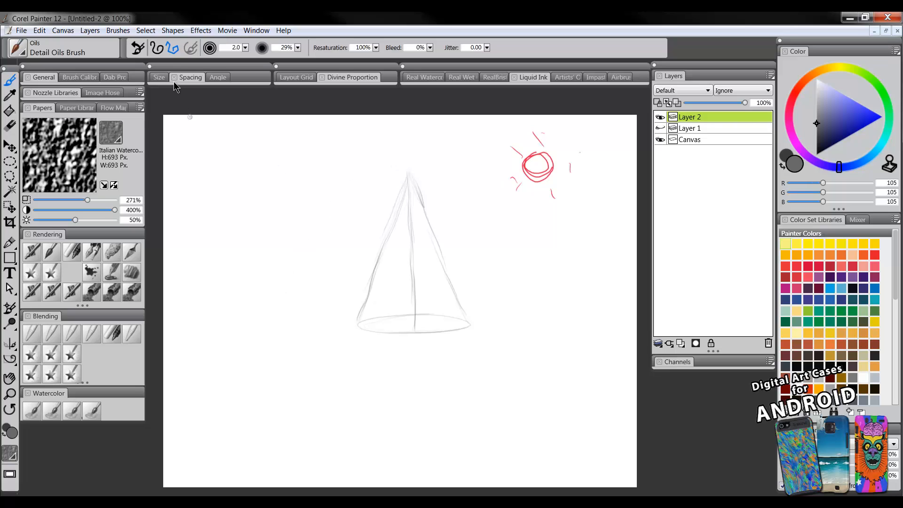
Draw a second cone beside the first, using straight-line strokes for the sides and freehand strokes for the elliptical base.
{"action": "left_click", "coordinate": [157, 49]}
{"action": "left_click", "coordinate": [173, 48]}
{"action": "left_click", "coordinate": [225, 328]}
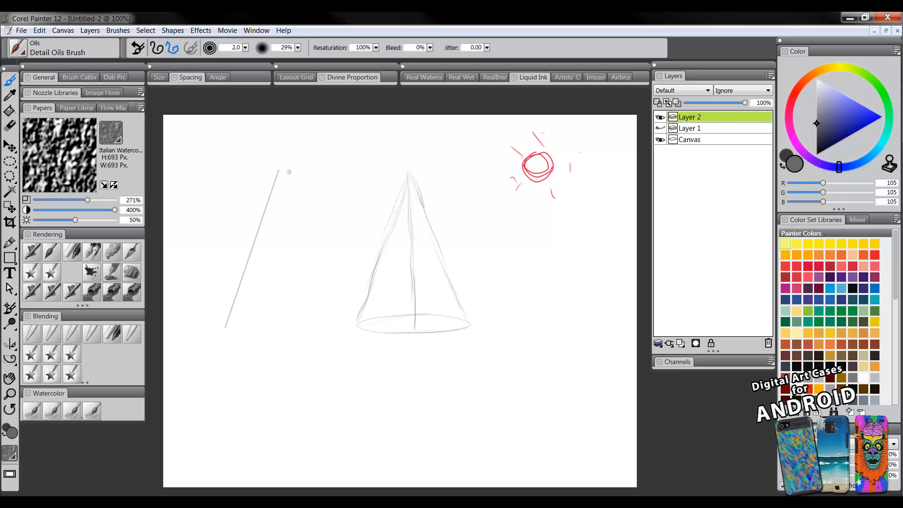
{"action": "left_click", "coordinate": [325, 328]}
{"action": "left_click", "coordinate": [156, 47]}
{"action": "left_click_drag", "start_coordinate": [236, 331], "coordinate": [313, 335]}
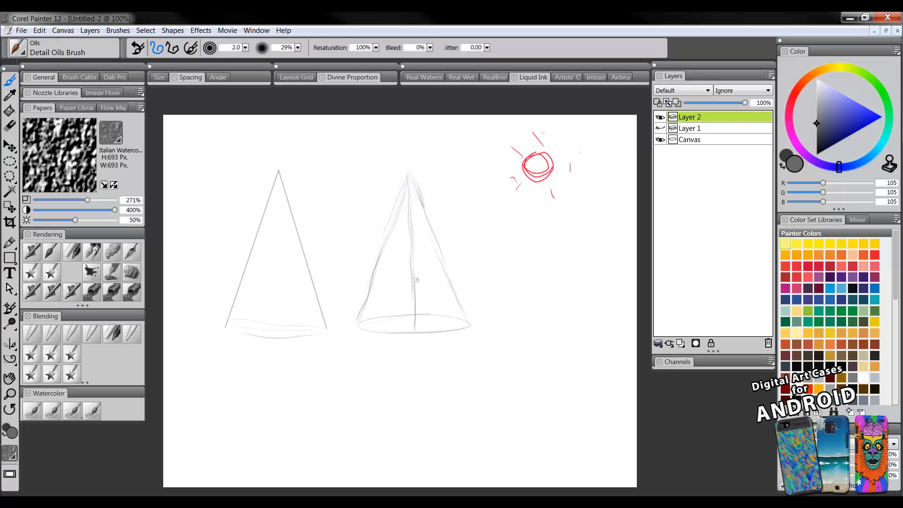
{"action": "left_click_drag", "start_coordinate": [231, 327], "coordinate": [325, 330]}
{"action": "left_click_drag", "start_coordinate": [246, 334], "coordinate": [315, 325]}
Erase the straight-sided cone with the Eraser.
{"action": "key", "text": "ctrl+a"}
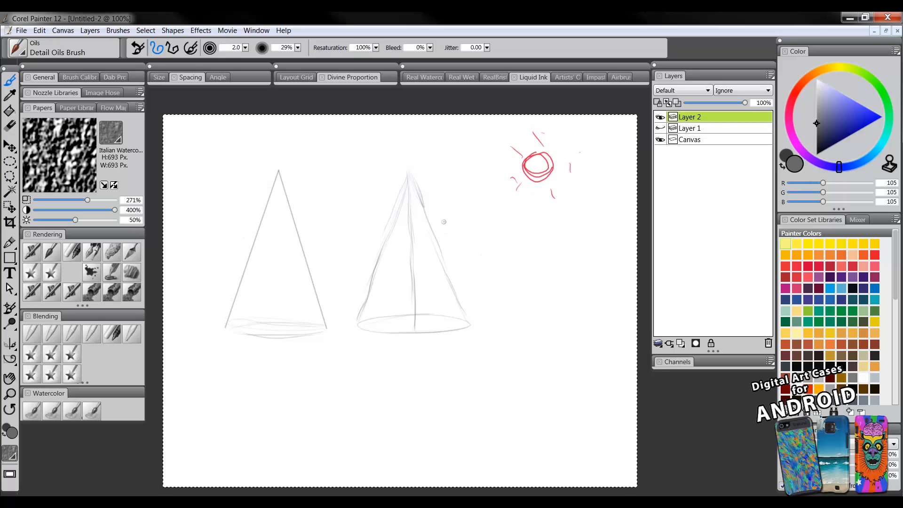
{"action": "key", "text": "ctrl+d"}
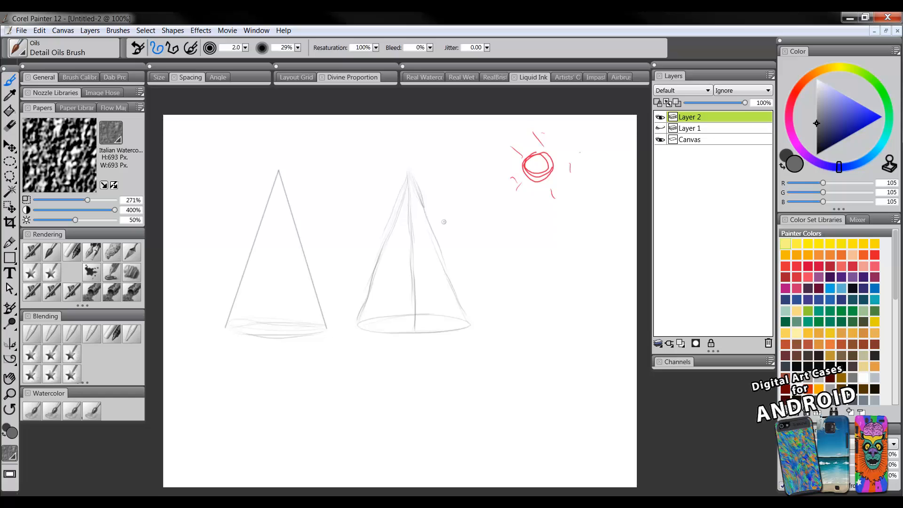
{"action": "left_click", "coordinate": [9, 125]}
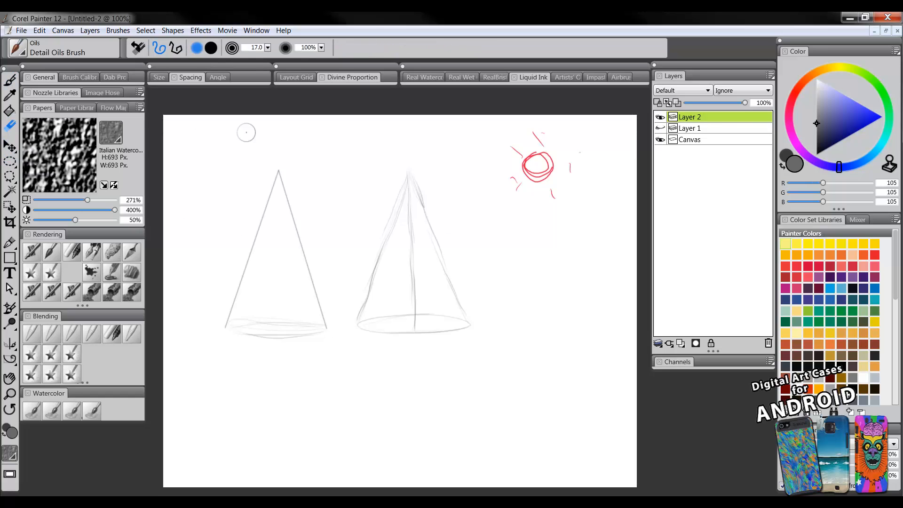
{"action": "mouse_move", "coordinate": [279, 187]}
{"action": "left_mouse_down"}
{"action": "mouse_move", "coordinate": [257, 252]}
{"action": "mouse_move", "coordinate": [243, 254]}
{"action": "mouse_move", "coordinate": [231, 286]}
{"action": "mouse_move", "coordinate": [249, 332]}
{"action": "mouse_move", "coordinate": [277, 329]}
{"action": "left_mouse_up"}
{"action": "mouse_move", "coordinate": [293, 231]}
{"action": "left_mouse_down"}
{"action": "mouse_move", "coordinate": [324, 313]}
{"action": "mouse_move", "coordinate": [313, 332]}
{"action": "left_mouse_up"}
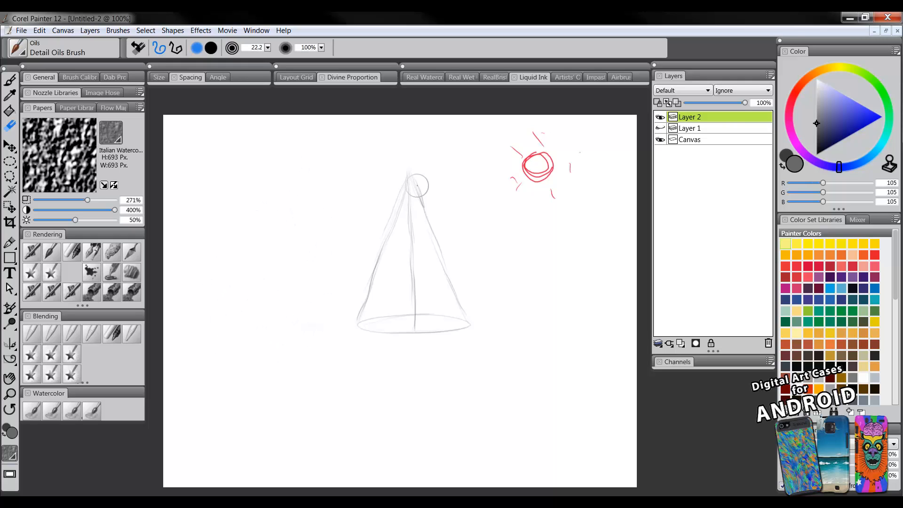
Clear the remaining freehand cone from Layer 2 using a rectangular selection, and deselect.
{"action": "mouse_move", "coordinate": [413, 185]}
{"action": "left_mouse_down"}
{"action": "mouse_move", "coordinate": [403, 181]}
{"action": "mouse_move", "coordinate": [396, 217]}
{"action": "left_mouse_up"}
{"action": "left_click", "coordinate": [10, 161]}
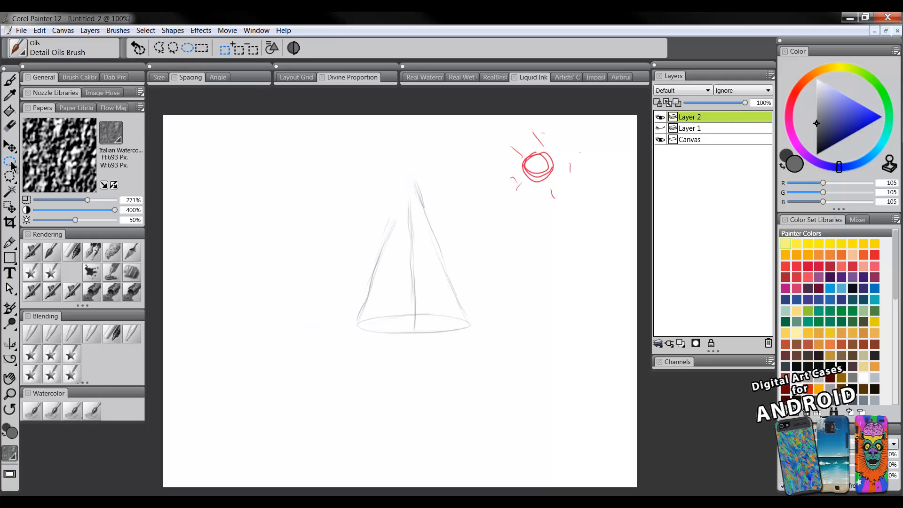
{"action": "left_click", "coordinate": [27, 162]}
{"action": "left_click_drag", "start_coordinate": [329, 165], "coordinate": [494, 362]}
{"action": "key", "text": "Delete"}
{"action": "key", "text": "ctrl+d"}
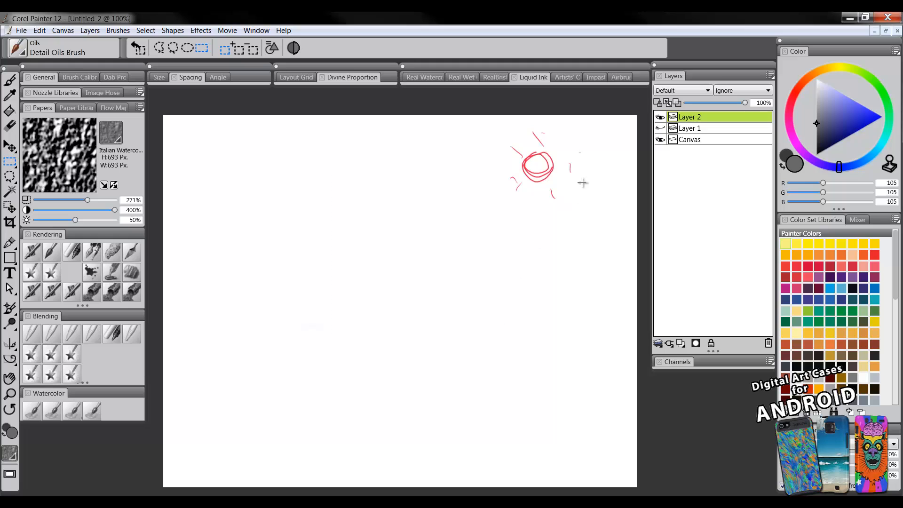
Sketch a large grey cone mid-canvas with the Detail Oils Brush at size 2.0, and hatch its elliptical base.
{"action": "left_click", "coordinate": [53, 254]}
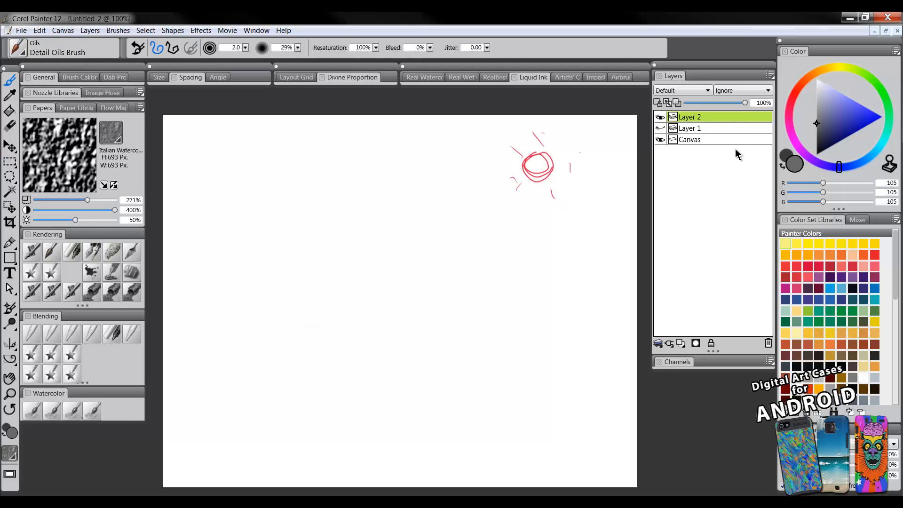
{"action": "left_click_drag", "start_coordinate": [378, 185], "coordinate": [305, 378]}
{"action": "left_click_drag", "start_coordinate": [380, 188], "coordinate": [476, 375]}
{"action": "mouse_move", "coordinate": [313, 380]}
{"action": "left_mouse_down"}
{"action": "mouse_move", "coordinate": [455, 389]}
{"action": "mouse_move", "coordinate": [470, 371]}
{"action": "mouse_move", "coordinate": [379, 361]}
{"action": "mouse_move", "coordinate": [316, 369]}
{"action": "left_mouse_up"}
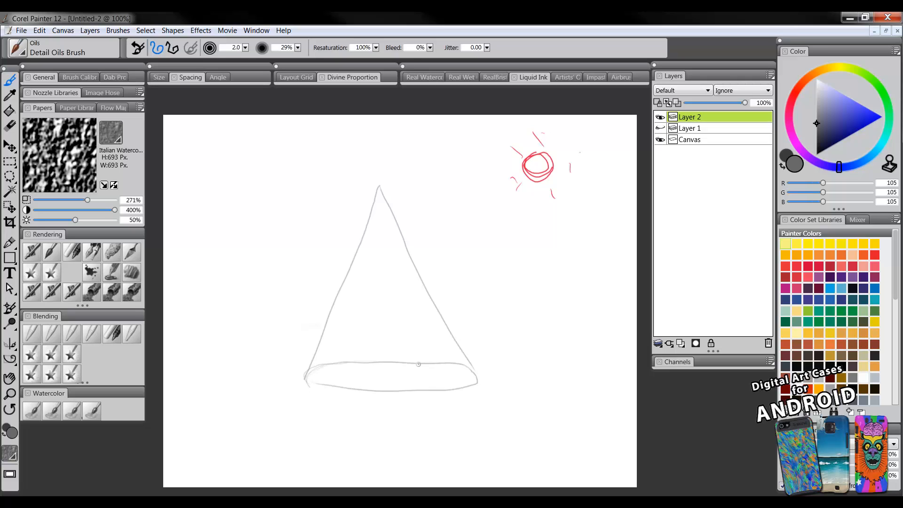
{"action": "left_click_drag", "start_coordinate": [470, 362], "coordinate": [481, 379]}
{"action": "mouse_move", "coordinate": [310, 373]}
{"action": "left_mouse_down"}
{"action": "mouse_move", "coordinate": [344, 377]}
{"action": "mouse_move", "coordinate": [387, 364]}
{"action": "mouse_move", "coordinate": [397, 378]}
{"action": "mouse_move", "coordinate": [452, 365]}
{"action": "mouse_move", "coordinate": [470, 381]}
{"action": "mouse_move", "coordinate": [443, 385]}
{"action": "mouse_move", "coordinate": [454, 381]}
{"action": "left_mouse_up"}
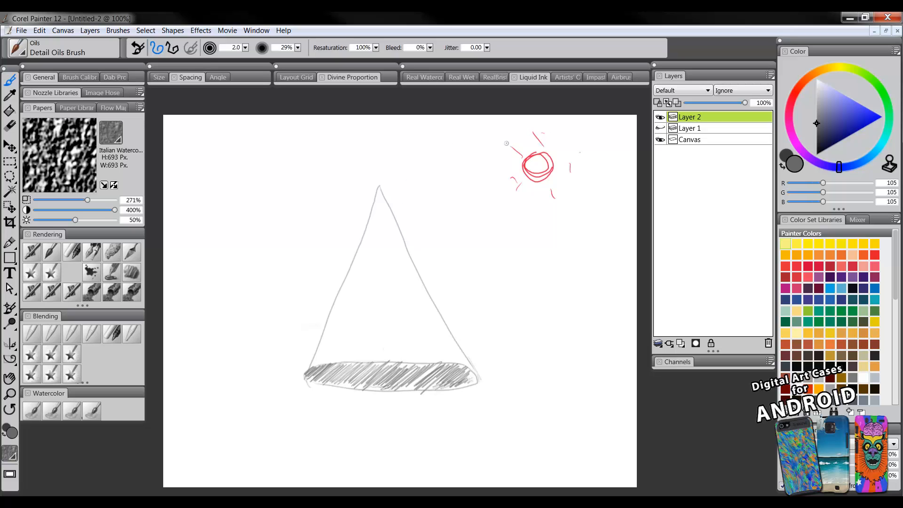
Sketch light rays spreading from the sun toward the cone, and undo them.
{"action": "mouse_move", "coordinate": [541, 167]}
{"action": "left_mouse_down"}
{"action": "mouse_move", "coordinate": [454, 216]}
{"action": "mouse_move", "coordinate": [421, 163]}
{"action": "left_mouse_up"}
{"action": "mouse_move", "coordinate": [530, 176]}
{"action": "left_mouse_down"}
{"action": "mouse_move", "coordinate": [486, 248]}
{"action": "mouse_move", "coordinate": [409, 338]}
{"action": "mouse_move", "coordinate": [548, 346]}
{"action": "left_mouse_up"}
{"action": "mouse_move", "coordinate": [538, 164]}
{"action": "left_mouse_down"}
{"action": "mouse_move", "coordinate": [398, 274]}
{"action": "mouse_move", "coordinate": [397, 257]}
{"action": "left_mouse_up"}
{"action": "key", "text": "ctrl+z"}
{"action": "key", "text": "ctrl+z"}
{"action": "key", "text": "ctrl+z"}
{"action": "key", "text": "ctrl+z"}
{"action": "key", "text": "ctrl+z"}
Sketch a sphere beside the cone's apex with curved contour bands wrapping around its surface.
{"action": "mouse_move", "coordinate": [215, 222]}
{"action": "left_mouse_down"}
{"action": "mouse_move", "coordinate": [235, 171]}
{"action": "mouse_move", "coordinate": [286, 188]}
{"action": "mouse_move", "coordinate": [275, 171]}
{"action": "mouse_move", "coordinate": [323, 190]}
{"action": "left_mouse_up"}
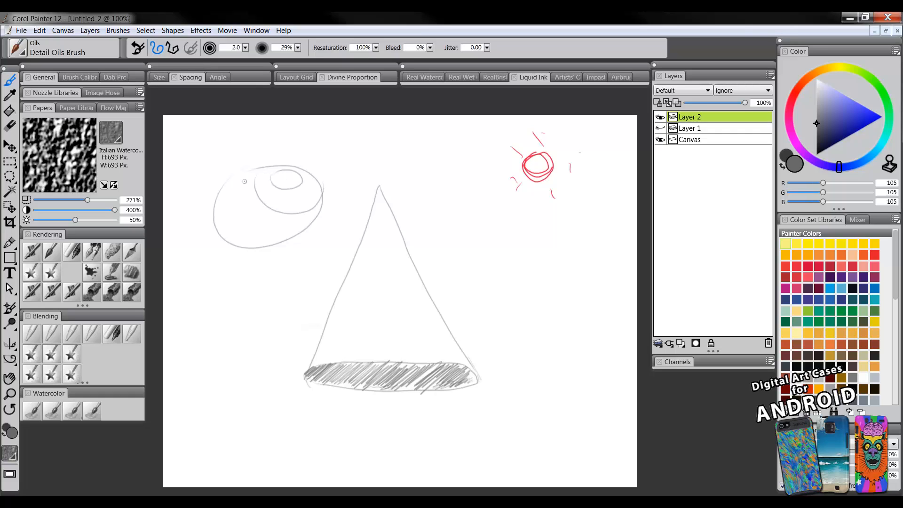
{"action": "left_click_drag", "start_coordinate": [245, 179], "coordinate": [291, 235]}
{"action": "left_click_drag", "start_coordinate": [227, 184], "coordinate": [254, 236]}
{"action": "left_click_drag", "start_coordinate": [376, 207], "coordinate": [348, 357]}
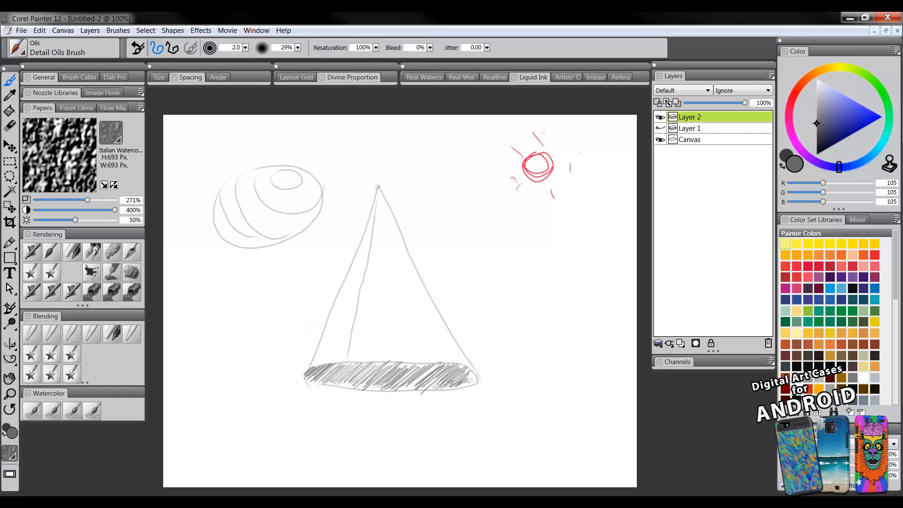
{"action": "left_click_drag", "start_coordinate": [377, 260], "coordinate": [380, 359]}
{"action": "key", "text": "ctrl+z"}
{"action": "left_click_drag", "start_coordinate": [378, 188], "coordinate": [392, 365]}
{"action": "left_click_drag", "start_coordinate": [384, 196], "coordinate": [440, 362]}
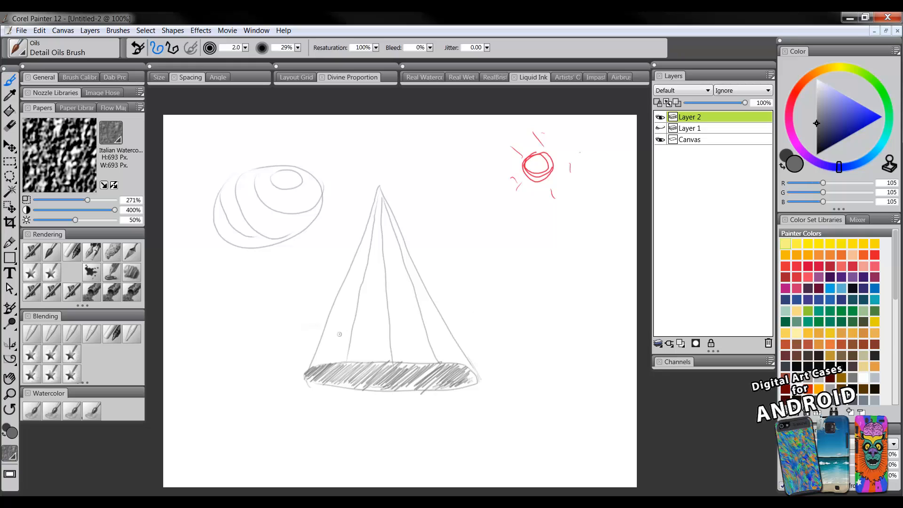
{"action": "mouse_move", "coordinate": [315, 346]}
{"action": "left_mouse_down"}
{"action": "mouse_move", "coordinate": [393, 332]}
{"action": "mouse_move", "coordinate": [461, 348]}
{"action": "left_mouse_up"}
{"action": "key", "text": "ctrl+z"}
{"action": "key", "text": "ctrl+z"}
{"action": "key", "text": "ctrl+z"}
{"action": "key", "text": "ctrl+z"}
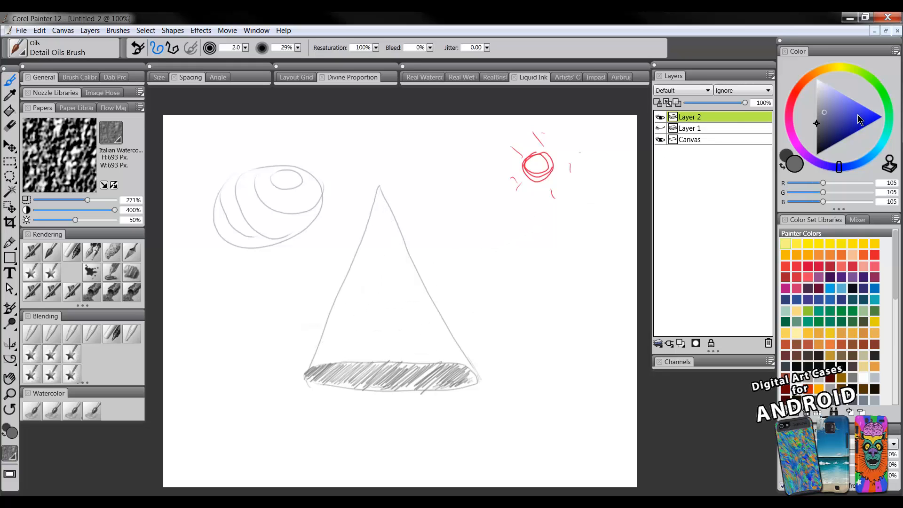
Mark three dashed contour lines in blue (RGB 48, 48, 255) running from the cone's apex down to its base.
{"action": "left_click", "coordinate": [871, 109]}
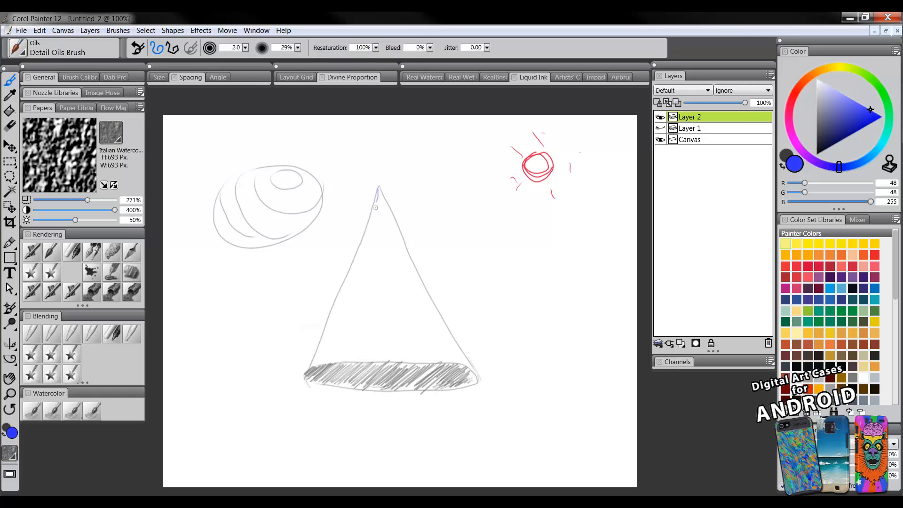
{"action": "left_click_drag", "start_coordinate": [372, 233], "coordinate": [368, 248]}
{"action": "left_click_drag", "start_coordinate": [365, 262], "coordinate": [361, 281]}
{"action": "left_click_drag", "start_coordinate": [355, 298], "coordinate": [343, 344]}
{"action": "left_click_drag", "start_coordinate": [378, 190], "coordinate": [392, 296]}
{"action": "left_click_drag", "start_coordinate": [394, 323], "coordinate": [395, 338]}
{"action": "left_click_drag", "start_coordinate": [399, 345], "coordinate": [400, 361]}
{"action": "left_click_drag", "start_coordinate": [396, 231], "coordinate": [408, 280]}
{"action": "left_click_drag", "start_coordinate": [419, 305], "coordinate": [433, 345]}
{"action": "left_click_drag", "start_coordinate": [440, 353], "coordinate": [442, 360]}
Add dashed horizontal contour lines in red (RGB 255, 52, 48) curving around the cone at several heights.
{"action": "left_click", "coordinate": [795, 99]}
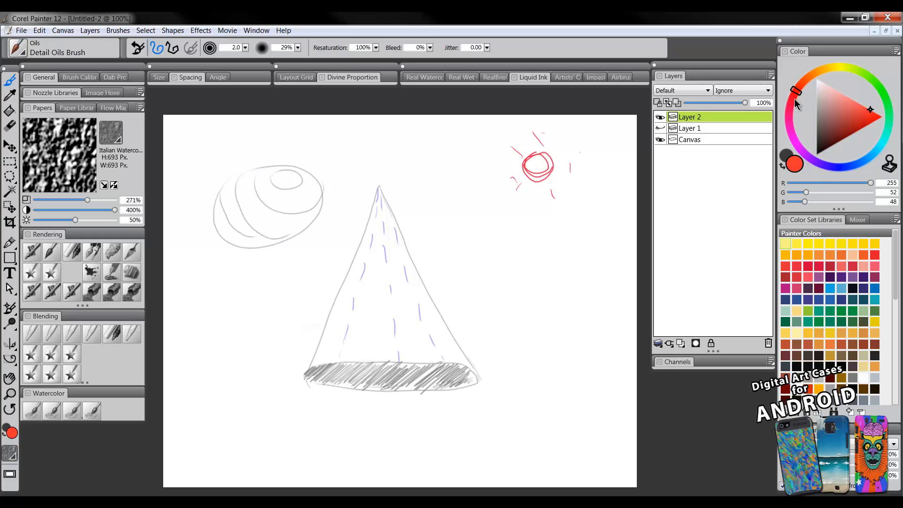
{"action": "left_click_drag", "start_coordinate": [312, 360], "coordinate": [419, 347]}
{"action": "left_click_drag", "start_coordinate": [427, 346], "coordinate": [435, 347]}
{"action": "left_click_drag", "start_coordinate": [323, 340], "coordinate": [330, 335]}
{"action": "left_click_drag", "start_coordinate": [438, 329], "coordinate": [447, 335]}
{"action": "left_click_drag", "start_coordinate": [342, 317], "coordinate": [349, 313]}
{"action": "left_click_drag", "start_coordinate": [361, 312], "coordinate": [368, 310]}
{"action": "left_click_drag", "start_coordinate": [405, 308], "coordinate": [436, 309]}
{"action": "left_click_drag", "start_coordinate": [381, 278], "coordinate": [422, 278]}
Hatch the cone in dark grey (RGB 82), densely along the side away from the sun and lightly across the rest.
{"action": "left_click", "coordinate": [809, 133]}
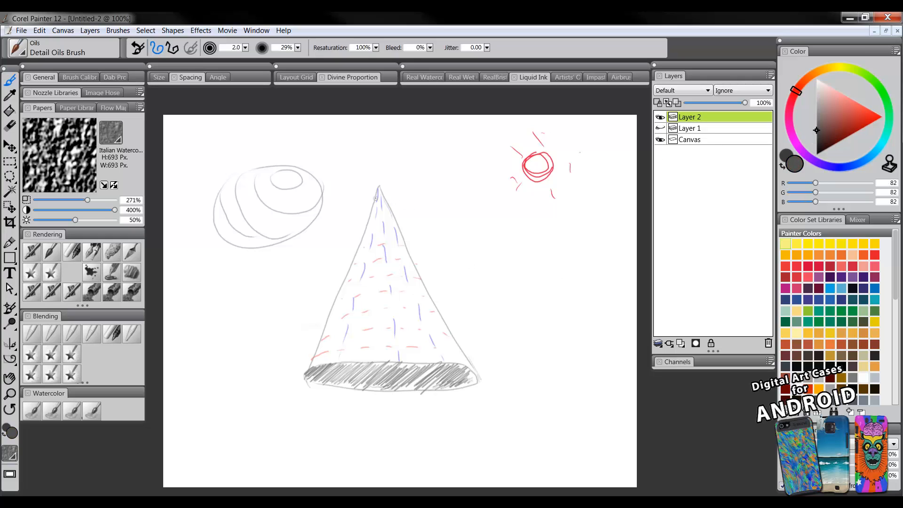
{"action": "mouse_move", "coordinate": [376, 198]}
{"action": "left_mouse_down"}
{"action": "mouse_move", "coordinate": [363, 239]}
{"action": "mouse_move", "coordinate": [373, 232]}
{"action": "mouse_move", "coordinate": [349, 261]}
{"action": "mouse_move", "coordinate": [369, 251]}
{"action": "mouse_move", "coordinate": [310, 364]}
{"action": "mouse_move", "coordinate": [330, 351]}
{"action": "left_mouse_up"}
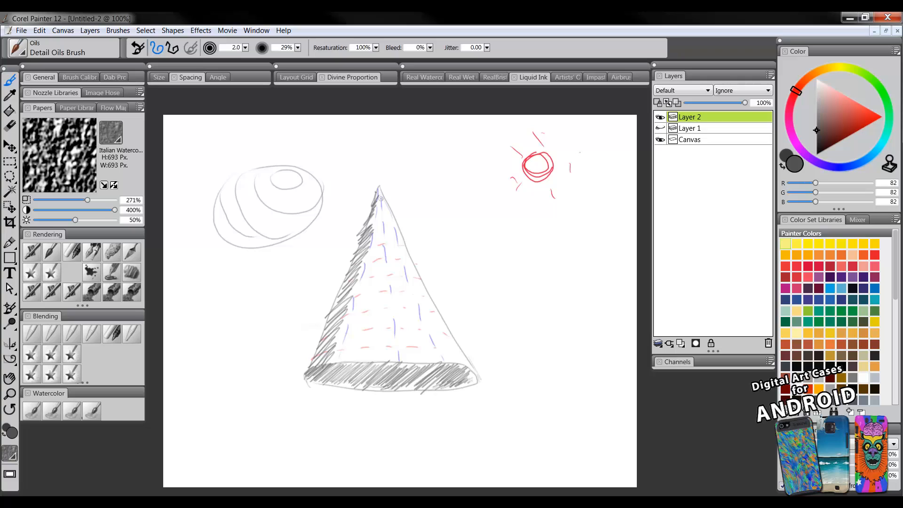
{"action": "mouse_move", "coordinate": [381, 199]}
{"action": "left_mouse_down"}
{"action": "mouse_move", "coordinate": [371, 218]}
{"action": "mouse_move", "coordinate": [382, 211]}
{"action": "mouse_move", "coordinate": [380, 240]}
{"action": "mouse_move", "coordinate": [348, 310]}
{"action": "mouse_move", "coordinate": [369, 302]}
{"action": "mouse_move", "coordinate": [341, 336]}
{"action": "mouse_move", "coordinate": [349, 362]}
{"action": "left_mouse_up"}
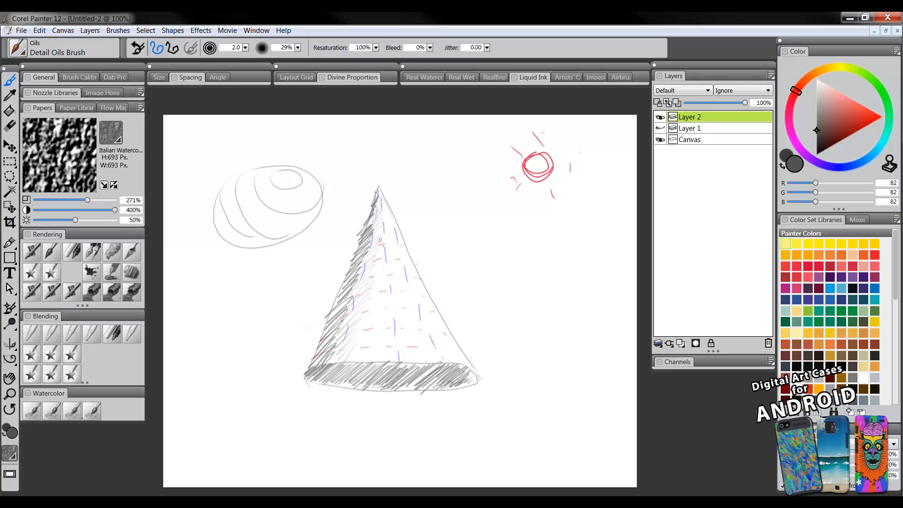
{"action": "left_click_drag", "start_coordinate": [378, 221], "coordinate": [373, 321]}
{"action": "mouse_move", "coordinate": [383, 205]}
{"action": "left_mouse_down"}
{"action": "mouse_move", "coordinate": [431, 295]}
{"action": "mouse_move", "coordinate": [417, 291]}
{"action": "mouse_move", "coordinate": [448, 321]}
{"action": "mouse_move", "coordinate": [434, 328]}
{"action": "mouse_move", "coordinate": [467, 355]}
{"action": "mouse_move", "coordinate": [447, 350]}
{"action": "mouse_move", "coordinate": [459, 364]}
{"action": "left_mouse_up"}
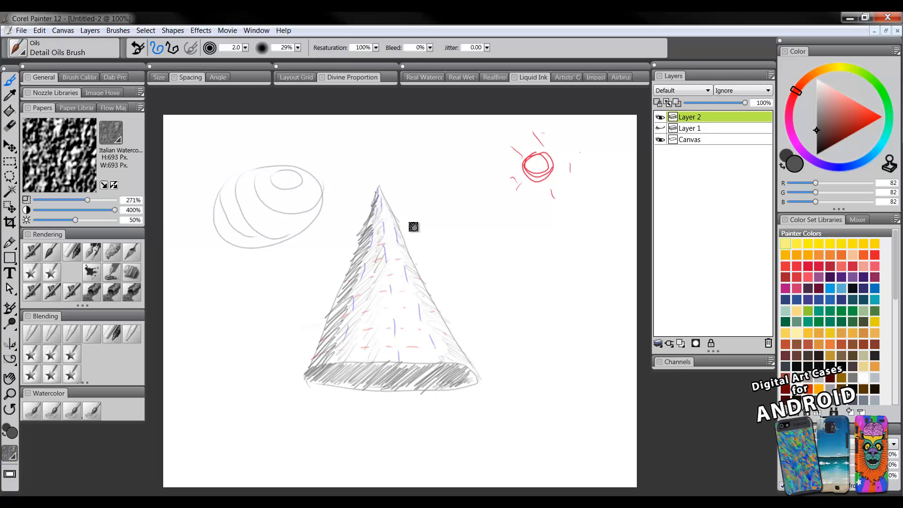
Sketch a small cone between the large cone and the sun, shading its side away from the sun and darkening its base.
{"action": "left_click_drag", "start_coordinate": [444, 160], "coordinate": [422, 230]}
{"action": "mouse_move", "coordinate": [448, 153]}
{"action": "left_mouse_down"}
{"action": "mouse_move", "coordinate": [463, 213]}
{"action": "mouse_move", "coordinate": [425, 230]}
{"action": "mouse_move", "coordinate": [449, 234]}
{"action": "mouse_move", "coordinate": [425, 228]}
{"action": "mouse_move", "coordinate": [452, 231]}
{"action": "left_mouse_up"}
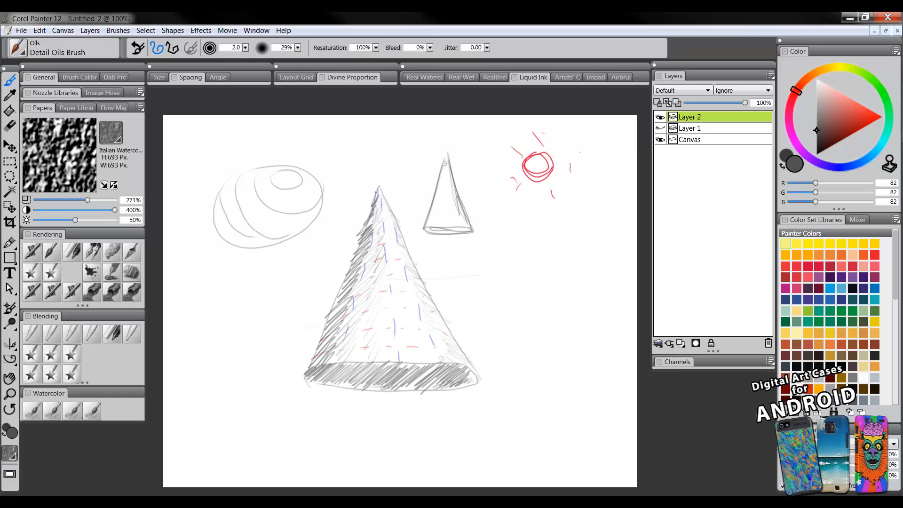
{"action": "mouse_move", "coordinate": [445, 163]}
{"action": "left_mouse_down"}
{"action": "mouse_move", "coordinate": [426, 230]}
{"action": "mouse_move", "coordinate": [466, 231]}
{"action": "mouse_move", "coordinate": [448, 234]}
{"action": "left_mouse_up"}
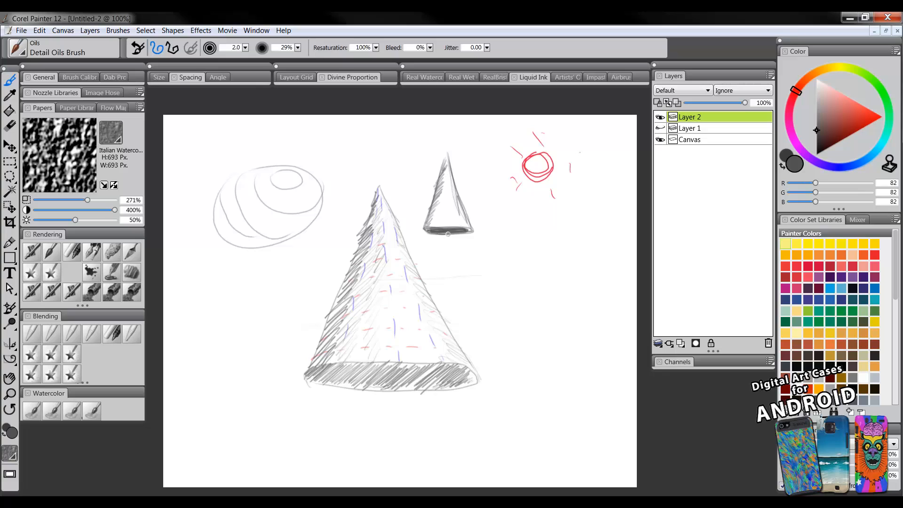
{"action": "mouse_move", "coordinate": [447, 181]}
{"action": "left_mouse_down"}
{"action": "mouse_move", "coordinate": [432, 210]}
{"action": "mouse_move", "coordinate": [437, 227]}
{"action": "mouse_move", "coordinate": [449, 219]}
{"action": "left_mouse_up"}
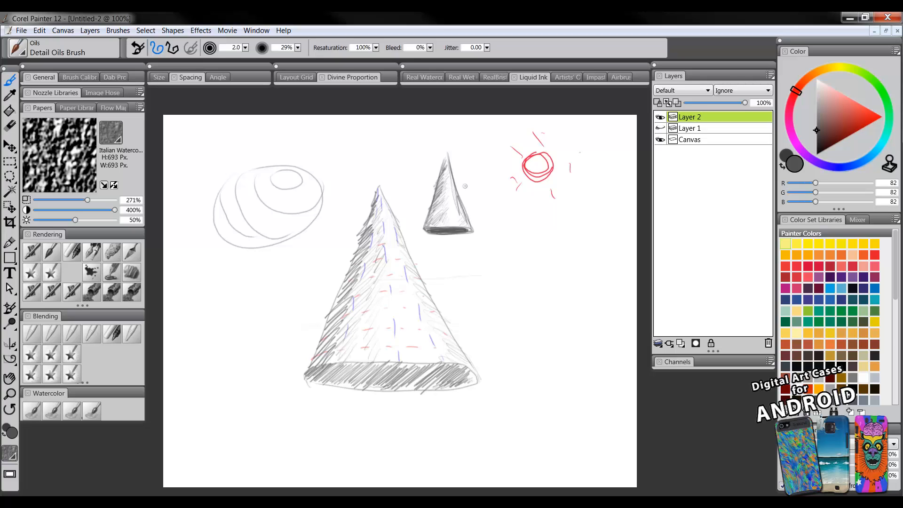
Smooth the small cone's shading with the Diffuse Blur blender, and return to the Detail Oils Brush.
{"action": "left_click", "coordinate": [35, 340]}
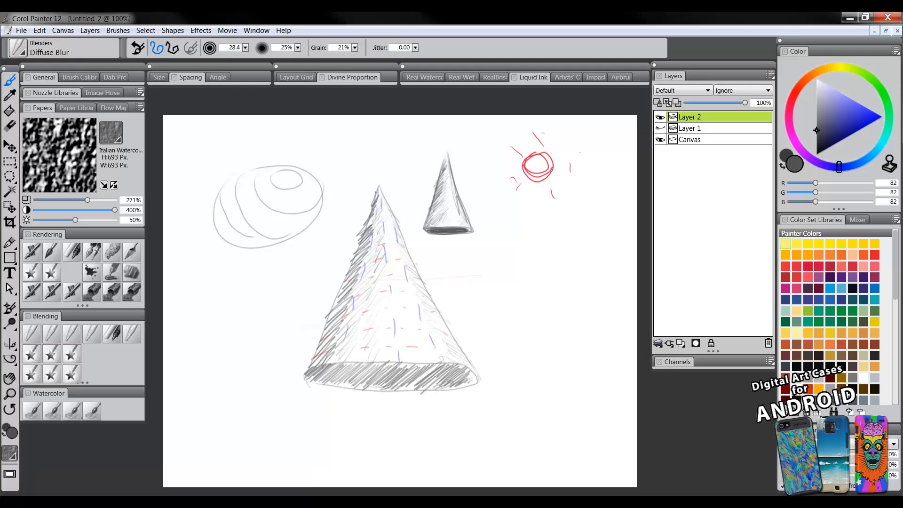
{"action": "key", "text": "["}
{"action": "mouse_move", "coordinate": [442, 218]}
{"action": "left_mouse_down"}
{"action": "mouse_move", "coordinate": [430, 223]}
{"action": "mouse_move", "coordinate": [447, 203]}
{"action": "mouse_move", "coordinate": [447, 151]}
{"action": "left_mouse_up"}
{"action": "left_click", "coordinate": [48, 256]}
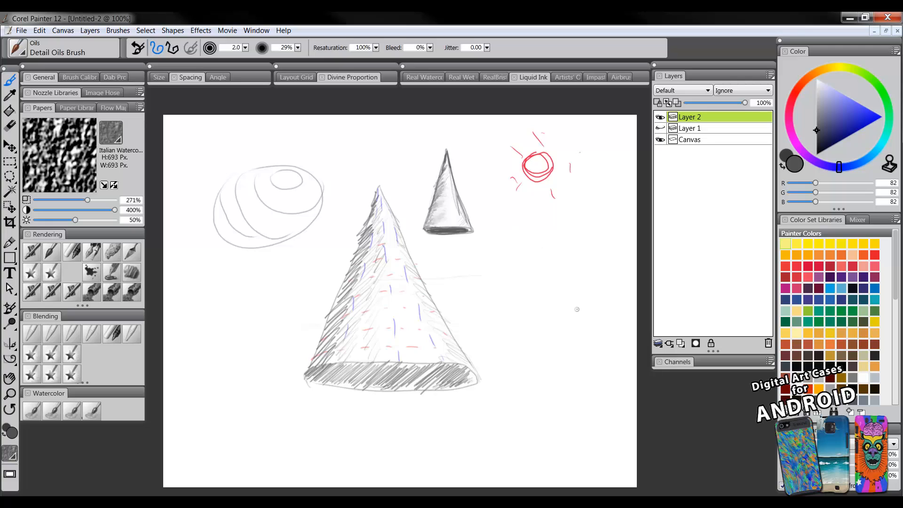
Clear the cones, sphere and sun from Layer 2, leaving no active selection.
{"action": "left_click_drag", "start_coordinate": [495, 353], "coordinate": [480, 367]}
{"action": "key", "text": "ctrl+a"}
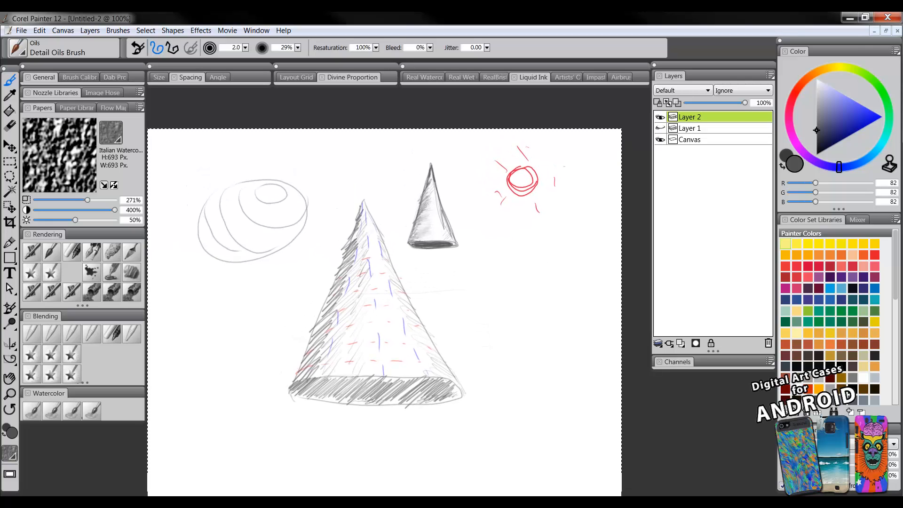
{"action": "key", "text": "Delete"}
{"action": "key", "text": "ctrl+d"}
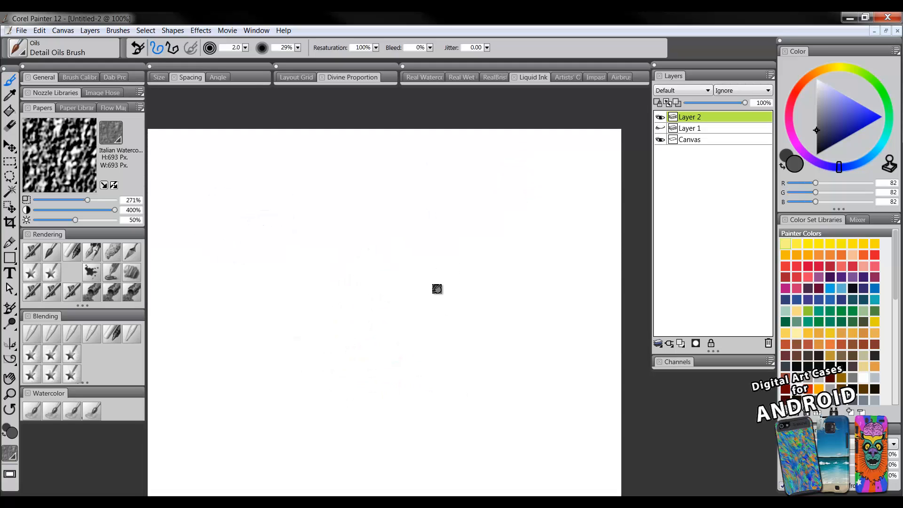
{"action": "left_click_drag", "start_coordinate": [435, 289], "coordinate": [466, 260]}
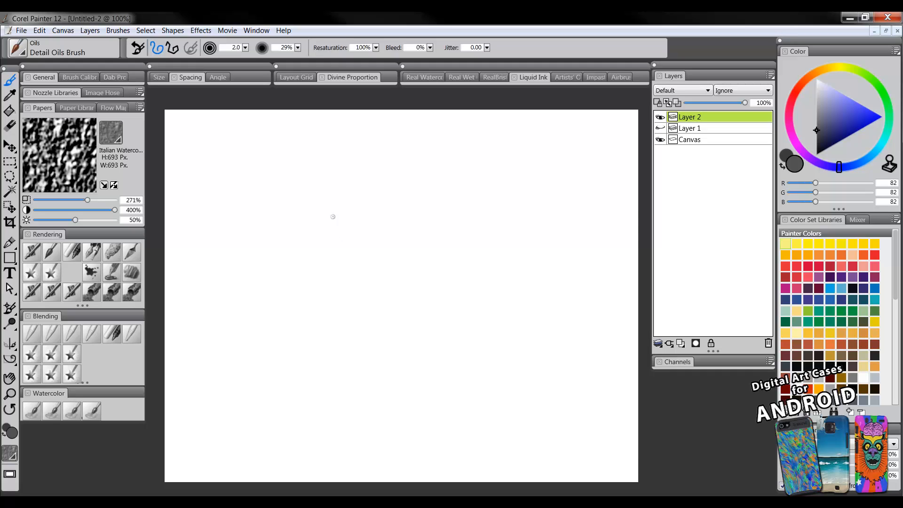
Draw a large straight-edged rectangle in the middle of the canvas and erase the overshoot at its lower corner.
{"action": "left_click_drag", "start_coordinate": [317, 223], "coordinate": [476, 222]}
{"action": "mouse_move", "coordinate": [316, 225]}
{"action": "left_mouse_down"}
{"action": "mouse_move", "coordinate": [315, 353]}
{"action": "mouse_move", "coordinate": [487, 351]}
{"action": "left_mouse_up"}
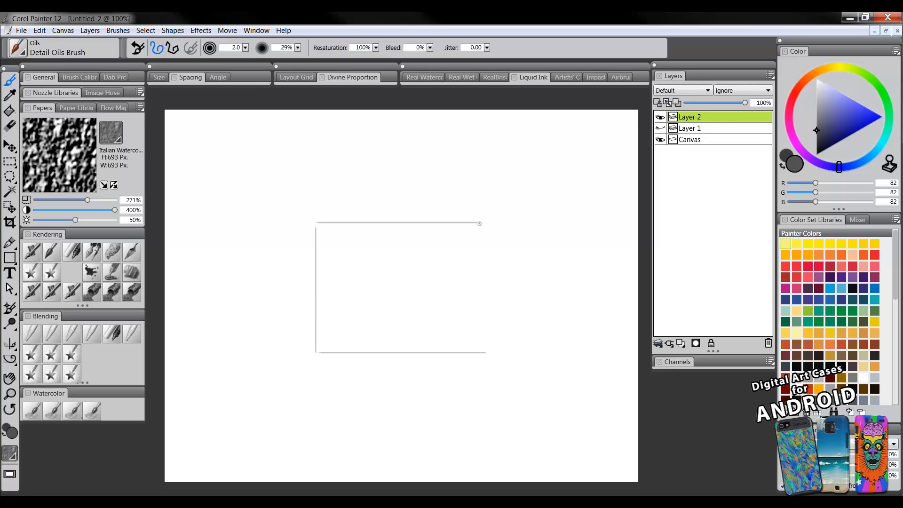
{"action": "left_click_drag", "start_coordinate": [479, 224], "coordinate": [485, 349]}
{"action": "left_click", "coordinate": [10, 125]}
{"action": "key", "text": "["}
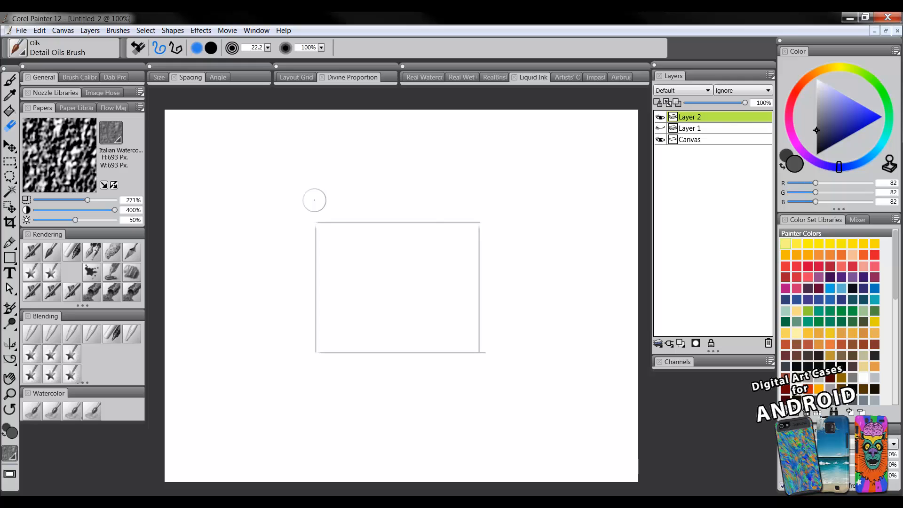
{"action": "left_click_drag", "start_coordinate": [486, 351], "coordinate": [483, 354]}
Sketch a smaller freehand rectangle below the large one, with short receding lines starting from its corners.
{"action": "key", "text": "b"}
{"action": "mouse_move", "coordinate": [461, 234]}
{"action": "left_mouse_down"}
{"action": "mouse_move", "coordinate": [506, 168]}
{"action": "mouse_move", "coordinate": [468, 190]}
{"action": "left_mouse_up"}
{"action": "left_click_drag", "start_coordinate": [326, 340], "coordinate": [418, 342]}
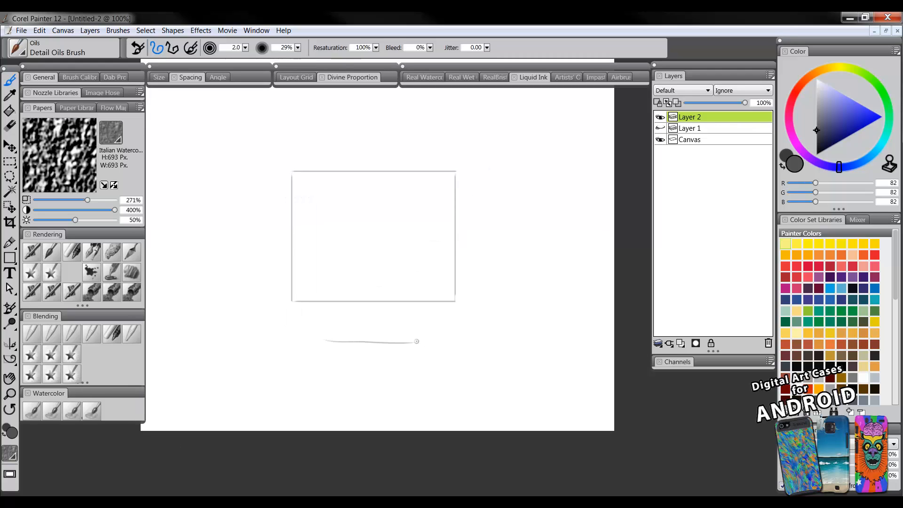
{"action": "mouse_move", "coordinate": [326, 339]}
{"action": "left_mouse_down"}
{"action": "mouse_move", "coordinate": [323, 398]}
{"action": "mouse_move", "coordinate": [400, 392]}
{"action": "left_mouse_up"}
{"action": "left_click_drag", "start_coordinate": [403, 344], "coordinate": [402, 391]}
{"action": "left_click_drag", "start_coordinate": [385, 391], "coordinate": [409, 389]}
{"action": "left_click_drag", "start_coordinate": [323, 398], "coordinate": [403, 398]}
{"action": "left_click_drag", "start_coordinate": [333, 393], "coordinate": [404, 391]}
{"action": "left_click_drag", "start_coordinate": [402, 344], "coordinate": [402, 397]}
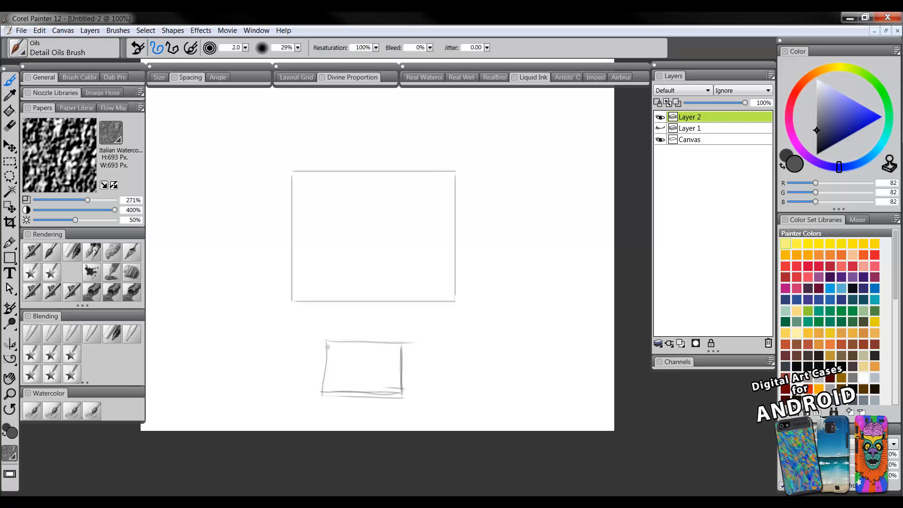
{"action": "mouse_move", "coordinate": [327, 347]}
{"action": "left_mouse_down"}
{"action": "mouse_move", "coordinate": [325, 399]}
{"action": "mouse_move", "coordinate": [324, 389]}
{"action": "left_mouse_up"}
{"action": "left_click_drag", "start_coordinate": [325, 349], "coordinate": [329, 385]}
{"action": "mouse_move", "coordinate": [324, 338]}
{"action": "left_mouse_down"}
{"action": "mouse_move", "coordinate": [357, 329]}
{"action": "mouse_move", "coordinate": [422, 332]}
{"action": "left_mouse_up"}
{"action": "left_click_drag", "start_coordinate": [401, 396], "coordinate": [423, 385]}
Sketch a small see-through cube in the canvas's upper-right area by connecting the corners of two overlapping squares.
{"action": "left_click_drag", "start_coordinate": [492, 139], "coordinate": [468, 186]}
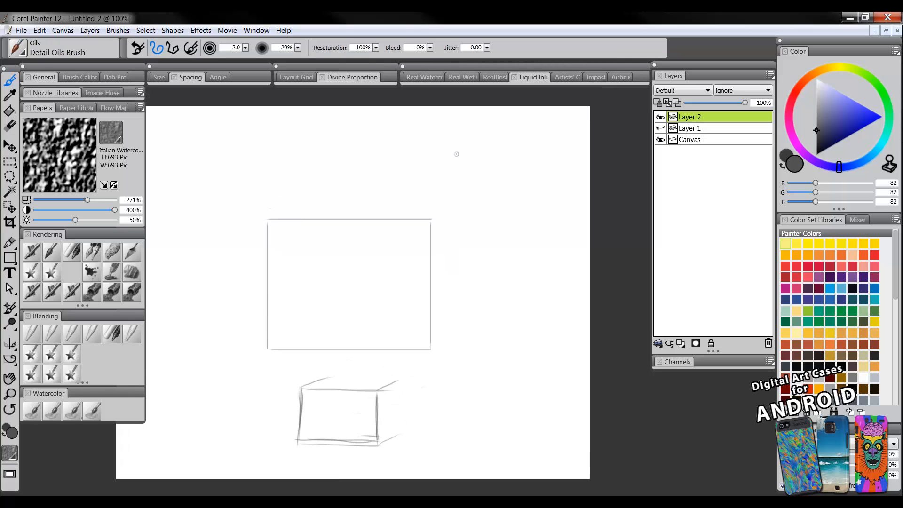
{"action": "mouse_move", "coordinate": [456, 154]}
{"action": "left_mouse_down"}
{"action": "mouse_move", "coordinate": [458, 191]}
{"action": "mouse_move", "coordinate": [496, 151]}
{"action": "left_mouse_up"}
{"action": "left_click_drag", "start_coordinate": [456, 190], "coordinate": [500, 187]}
{"action": "left_click_drag", "start_coordinate": [500, 154], "coordinate": [500, 189]}
{"action": "mouse_move", "coordinate": [475, 141]}
{"action": "left_mouse_down"}
{"action": "mouse_move", "coordinate": [517, 137]}
{"action": "mouse_move", "coordinate": [519, 162]}
{"action": "mouse_move", "coordinate": [513, 149]}
{"action": "mouse_move", "coordinate": [482, 168]}
{"action": "mouse_move", "coordinate": [520, 168]}
{"action": "left_mouse_up"}
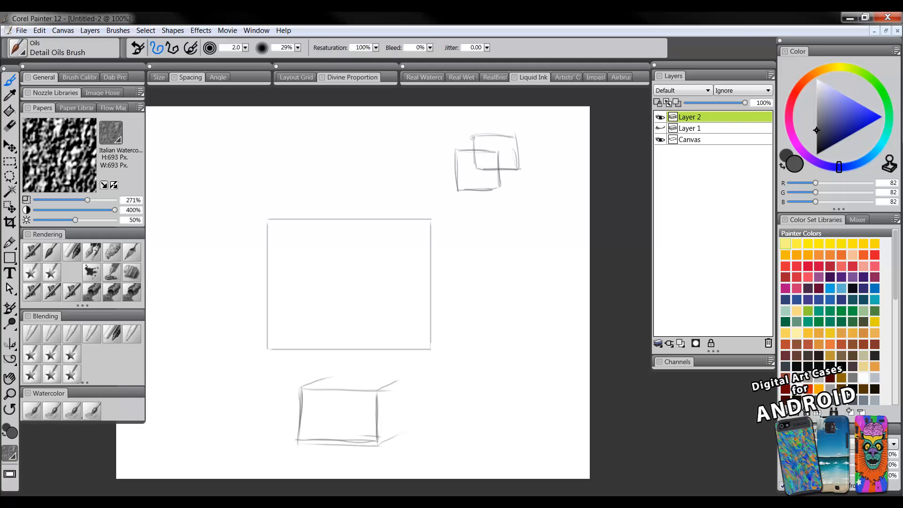
{"action": "mouse_move", "coordinate": [473, 138]}
{"action": "left_mouse_down"}
{"action": "mouse_move", "coordinate": [456, 149]}
{"action": "mouse_move", "coordinate": [517, 134]}
{"action": "left_mouse_up"}
{"action": "mouse_move", "coordinate": [501, 187]}
{"action": "left_mouse_down"}
{"action": "mouse_move", "coordinate": [522, 165]}
{"action": "mouse_move", "coordinate": [499, 186]}
{"action": "left_mouse_up"}
Sketch a second cube below the first from two overlapping squares, the rear one offset up and to the right.
{"action": "mouse_move", "coordinate": [476, 218]}
{"action": "left_mouse_down"}
{"action": "mouse_move", "coordinate": [476, 253]}
{"action": "mouse_move", "coordinate": [512, 217]}
{"action": "left_mouse_up"}
{"action": "left_click_drag", "start_coordinate": [476, 254], "coordinate": [518, 252]}
{"action": "mouse_move", "coordinate": [514, 220]}
{"action": "left_mouse_down"}
{"action": "mouse_move", "coordinate": [515, 245]}
{"action": "mouse_move", "coordinate": [513, 221]}
{"action": "mouse_move", "coordinate": [476, 222]}
{"action": "mouse_move", "coordinate": [475, 249]}
{"action": "mouse_move", "coordinate": [516, 252]}
{"action": "left_mouse_up"}
{"action": "mouse_move", "coordinate": [492, 209]}
{"action": "left_mouse_down"}
{"action": "mouse_move", "coordinate": [494, 234]}
{"action": "mouse_move", "coordinate": [529, 208]}
{"action": "mouse_move", "coordinate": [524, 234]}
{"action": "left_mouse_up"}
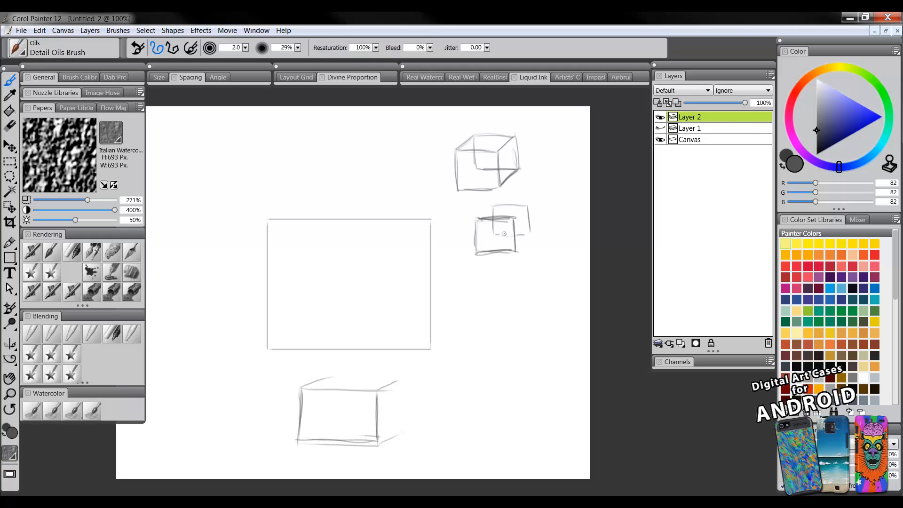
{"action": "mouse_move", "coordinate": [494, 208]}
{"action": "left_mouse_down"}
{"action": "mouse_move", "coordinate": [476, 221]}
{"action": "mouse_move", "coordinate": [529, 207]}
{"action": "mouse_move", "coordinate": [514, 250]}
{"action": "left_mouse_up"}
Sketch a third cube below the others from two squares, the second offset down and to the right, joining their corners.
{"action": "mouse_move", "coordinate": [468, 286]}
{"action": "left_mouse_down"}
{"action": "mouse_move", "coordinate": [515, 287]}
{"action": "mouse_move", "coordinate": [469, 326]}
{"action": "left_mouse_up"}
{"action": "mouse_move", "coordinate": [514, 287]}
{"action": "left_mouse_down"}
{"action": "mouse_move", "coordinate": [518, 324]}
{"action": "mouse_move", "coordinate": [527, 307]}
{"action": "mouse_move", "coordinate": [491, 341]}
{"action": "left_mouse_up"}
{"action": "mouse_move", "coordinate": [526, 307]}
{"action": "left_mouse_down"}
{"action": "mouse_move", "coordinate": [527, 343]}
{"action": "mouse_move", "coordinate": [499, 341]}
{"action": "mouse_move", "coordinate": [531, 340]}
{"action": "left_mouse_up"}
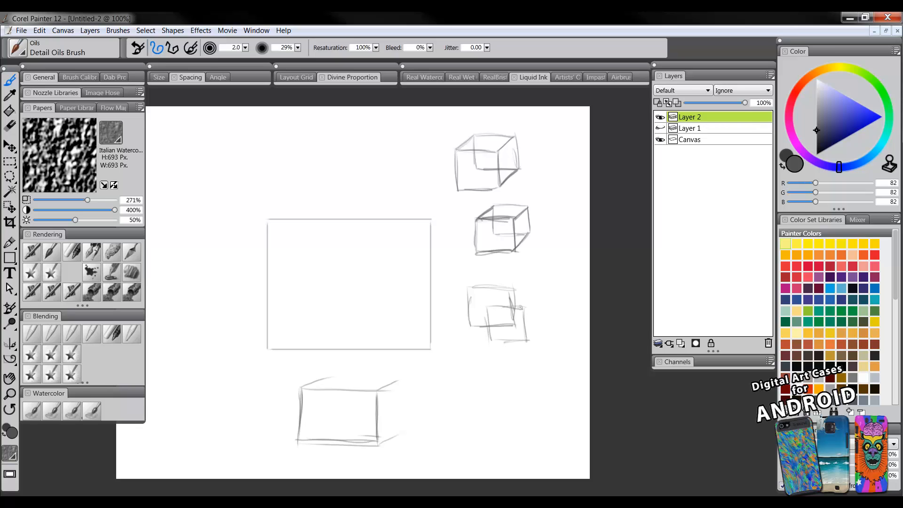
{"action": "left_click_drag", "start_coordinate": [509, 292], "coordinate": [527, 310]}
{"action": "left_click_drag", "start_coordinate": [473, 324], "coordinate": [495, 344]}
{"action": "mouse_move", "coordinate": [471, 290]}
{"action": "left_mouse_down"}
{"action": "mouse_move", "coordinate": [493, 310]}
{"action": "mouse_move", "coordinate": [487, 305]}
{"action": "mouse_move", "coordinate": [490, 342]}
{"action": "left_mouse_up"}
Close the back edges of the small box, and add a top face slanting back to the left above the large rectangle.
{"action": "mouse_move", "coordinate": [332, 381]}
{"action": "left_mouse_down"}
{"action": "mouse_move", "coordinate": [392, 379]}
{"action": "mouse_move", "coordinate": [398, 431]}
{"action": "left_mouse_up"}
{"action": "mouse_move", "coordinate": [398, 399]}
{"action": "left_mouse_down"}
{"action": "mouse_move", "coordinate": [398, 431]}
{"action": "mouse_move", "coordinate": [425, 363]}
{"action": "left_mouse_up"}
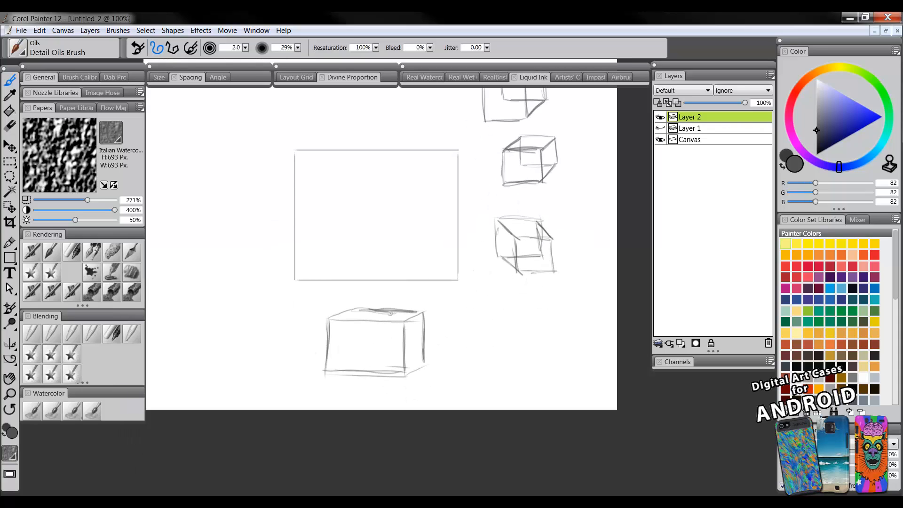
{"action": "left_click_drag", "start_coordinate": [480, 238], "coordinate": [420, 285]}
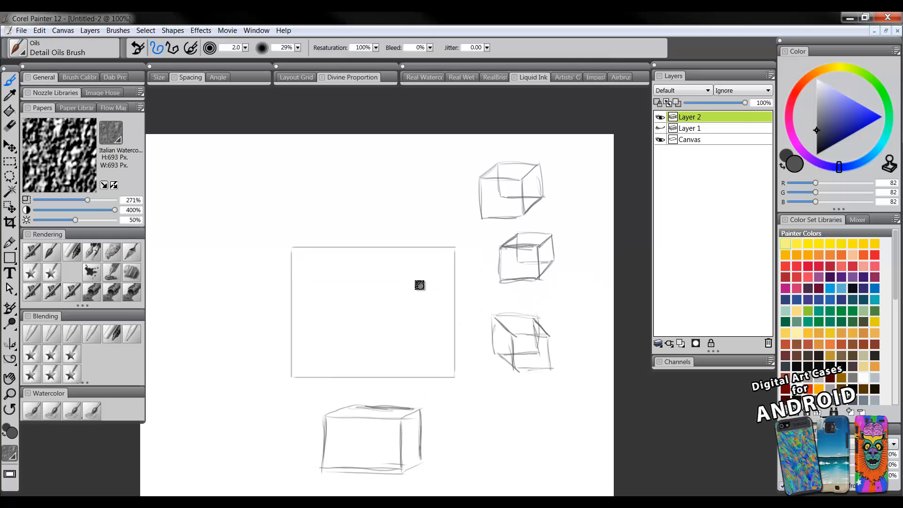
{"action": "mouse_move", "coordinate": [292, 245]}
{"action": "left_mouse_down"}
{"action": "mouse_move", "coordinate": [255, 217]}
{"action": "mouse_move", "coordinate": [423, 220]}
{"action": "mouse_move", "coordinate": [456, 245]}
{"action": "left_mouse_up"}
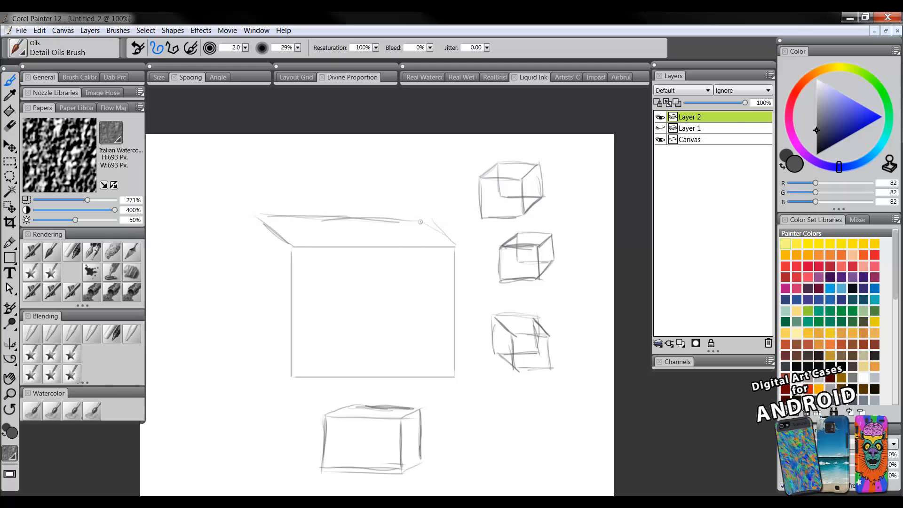
{"action": "left_click_drag", "start_coordinate": [410, 217], "coordinate": [453, 244]}
Mark the two slanted edges of the large box's top face with red arrows (RGB 199, 1, 34).
{"action": "left_click_drag", "start_coordinate": [788, 113], "coordinate": [793, 103]}
{"action": "left_click", "coordinate": [877, 121]}
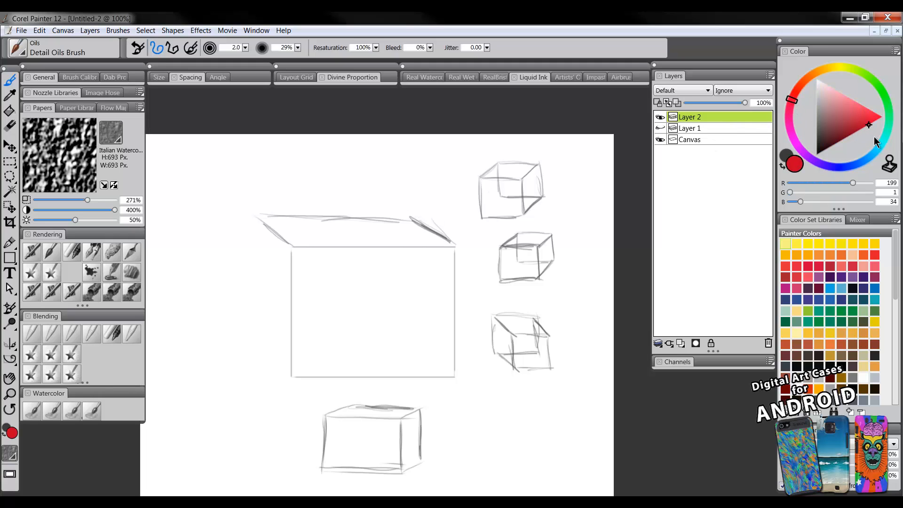
{"action": "left_click_drag", "start_coordinate": [245, 261], "coordinate": [284, 230]}
{"action": "left_click_drag", "start_coordinate": [283, 230], "coordinate": [279, 243]}
{"action": "mouse_move", "coordinate": [403, 233]}
{"action": "left_mouse_down"}
{"action": "mouse_move", "coordinate": [439, 228]}
{"action": "mouse_move", "coordinate": [431, 234]}
{"action": "left_mouse_up"}
Draw the large box's left side face in dark grey (RGB 74) and erase surplus lines at its lower corner.
{"action": "left_click_drag", "start_coordinate": [827, 133], "coordinate": [817, 133]}
{"action": "mouse_move", "coordinate": [254, 216]}
{"action": "left_mouse_down"}
{"action": "mouse_move", "coordinate": [249, 333]}
{"action": "mouse_move", "coordinate": [260, 365]}
{"action": "mouse_move", "coordinate": [290, 375]}
{"action": "mouse_move", "coordinate": [251, 341]}
{"action": "mouse_move", "coordinate": [275, 361]}
{"action": "left_mouse_up"}
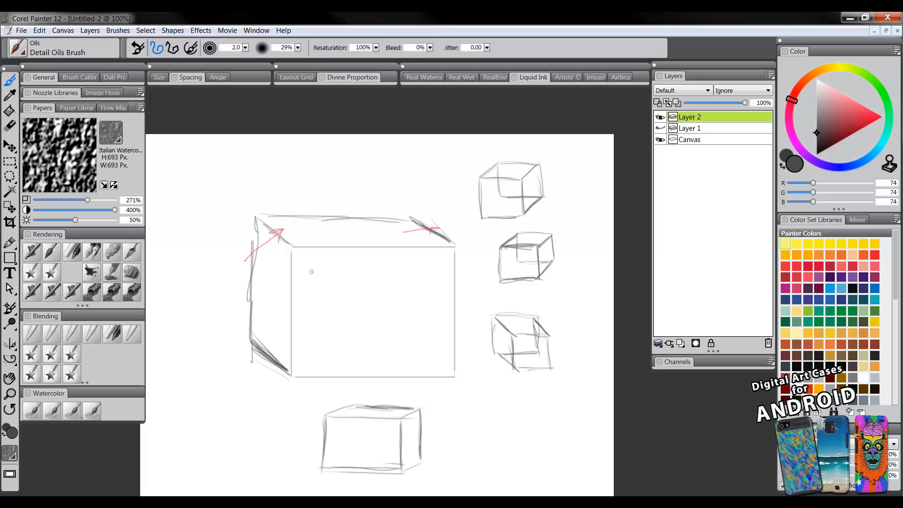
{"action": "left_click", "coordinate": [9, 126]}
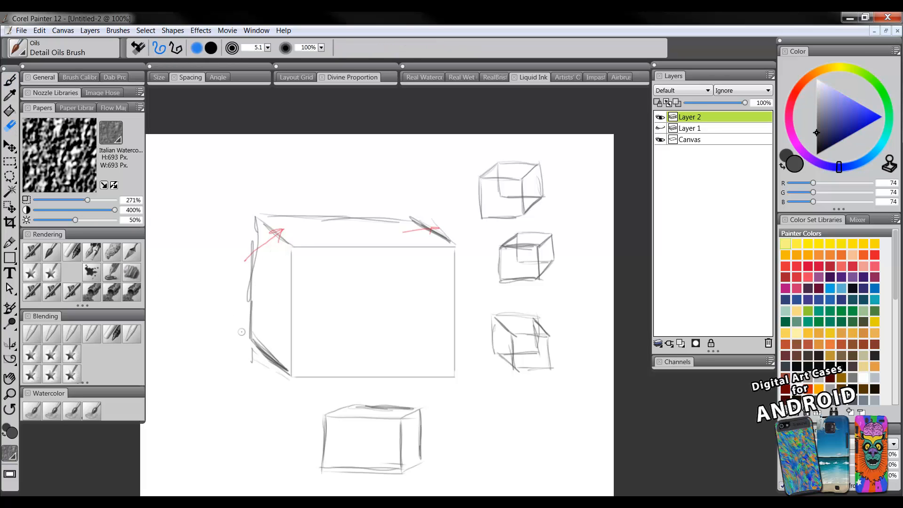
{"action": "left_click_drag", "start_coordinate": [266, 358], "coordinate": [278, 370]}
{"action": "left_click_drag", "start_coordinate": [239, 340], "coordinate": [276, 366]}
Mark the large box's lower slanted edge with a red brush arrow (RGB 199, 3, 45).
{"action": "key", "text": "b"}
{"action": "left_click", "coordinate": [792, 103]}
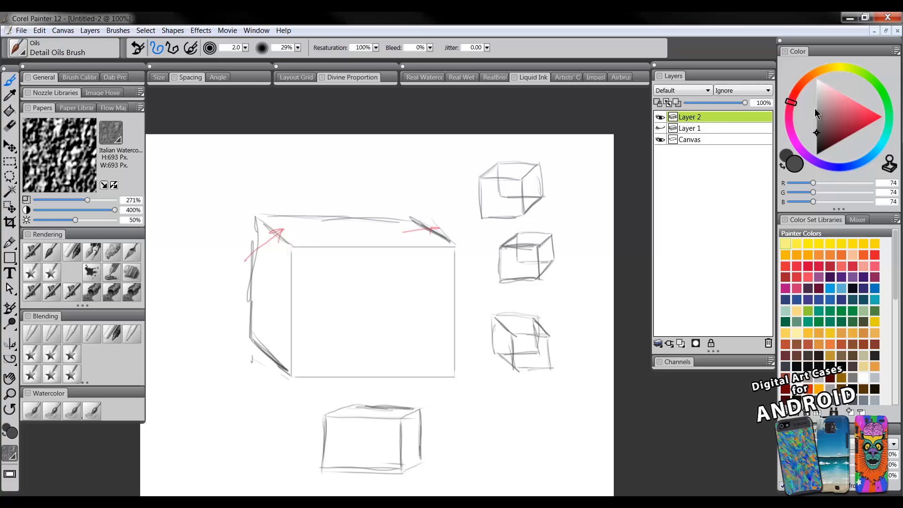
{"action": "left_click", "coordinate": [869, 126]}
{"action": "mouse_move", "coordinate": [238, 379]}
{"action": "left_mouse_down"}
{"action": "mouse_move", "coordinate": [262, 350]}
{"action": "mouse_move", "coordinate": [267, 365]}
{"action": "left_mouse_up"}
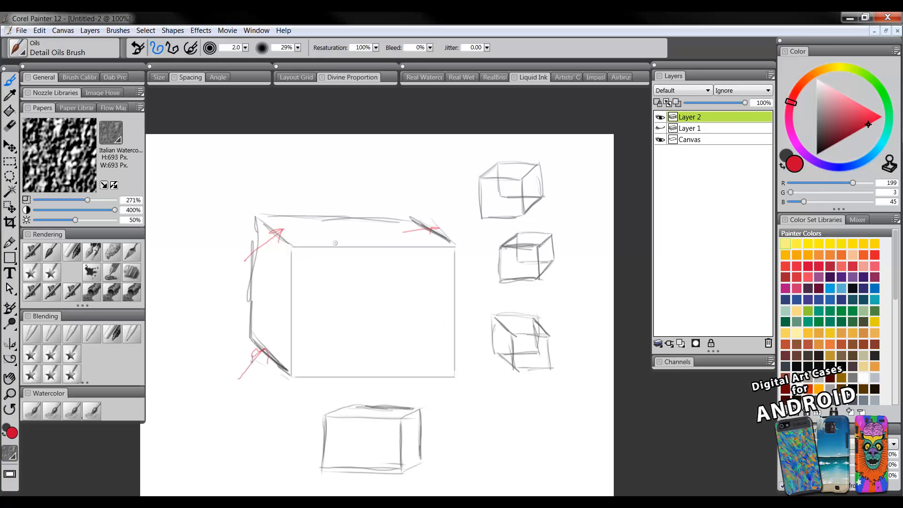
Add blue arrows (RGB 3, 110, 199) pointing at the large box's horizontal and vertical edges.
{"action": "left_click", "coordinate": [867, 161]}
{"action": "mouse_move", "coordinate": [353, 174]}
{"action": "left_mouse_down"}
{"action": "mouse_move", "coordinate": [352, 219]}
{"action": "mouse_move", "coordinate": [368, 200]}
{"action": "left_mouse_up"}
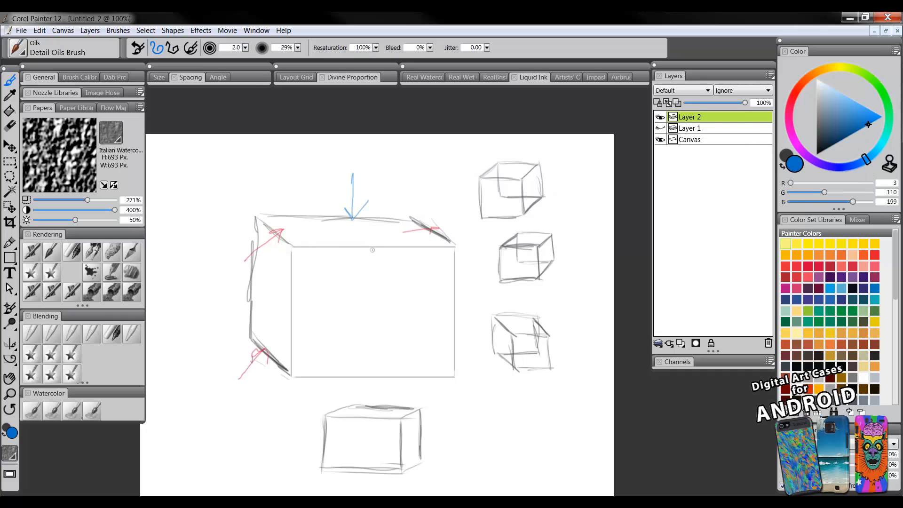
{"action": "mouse_move", "coordinate": [362, 282]}
{"action": "left_mouse_down"}
{"action": "mouse_move", "coordinate": [363, 251]}
{"action": "mouse_move", "coordinate": [370, 266]}
{"action": "left_mouse_up"}
{"action": "left_click_drag", "start_coordinate": [214, 278], "coordinate": [248, 278]}
{"action": "left_click_drag", "start_coordinate": [240, 269], "coordinate": [241, 284]}
{"action": "mouse_move", "coordinate": [335, 286]}
{"action": "left_mouse_down"}
{"action": "mouse_move", "coordinate": [302, 287]}
{"action": "mouse_move", "coordinate": [310, 295]}
{"action": "left_mouse_up"}
{"action": "mouse_move", "coordinate": [376, 340]}
{"action": "left_mouse_down"}
{"action": "mouse_move", "coordinate": [376, 367]}
{"action": "mouse_move", "coordinate": [385, 362]}
{"action": "left_mouse_up"}
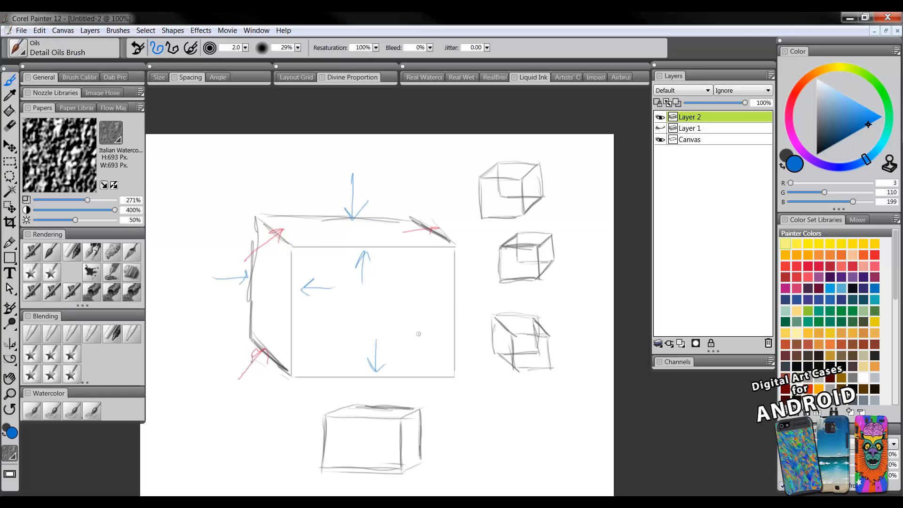
{"action": "mouse_move", "coordinate": [426, 303]}
{"action": "left_mouse_down"}
{"action": "mouse_move", "coordinate": [455, 304]}
{"action": "mouse_move", "coordinate": [444, 312]}
{"action": "left_mouse_up"}
Sketch a tilted blue box in the canvas's upper-left corner, with its top and side faces.
{"action": "mouse_move", "coordinate": [175, 186]}
{"action": "left_mouse_down"}
{"action": "mouse_move", "coordinate": [197, 227]}
{"action": "mouse_move", "coordinate": [224, 162]}
{"action": "left_mouse_up"}
{"action": "left_click_drag", "start_coordinate": [197, 227], "coordinate": [249, 200]}
{"action": "left_click_drag", "start_coordinate": [225, 163], "coordinate": [248, 200]}
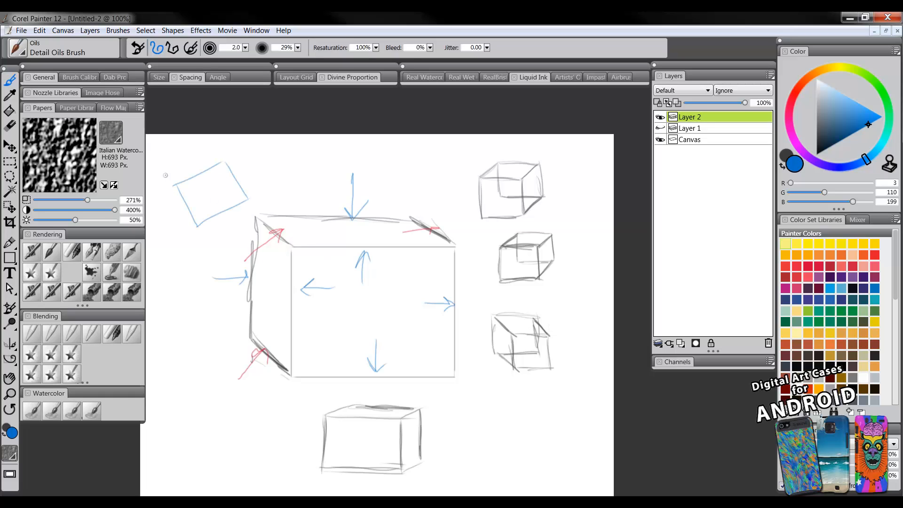
{"action": "left_click_drag", "start_coordinate": [175, 184], "coordinate": [159, 186]}
{"action": "mouse_move", "coordinate": [208, 157]}
{"action": "left_mouse_down"}
{"action": "mouse_move", "coordinate": [157, 179]}
{"action": "mouse_move", "coordinate": [171, 217]}
{"action": "mouse_move", "coordinate": [198, 228]}
{"action": "left_mouse_up"}
Set the canvas view to 75% and clear all the box sketches and arrows from Layer 2.
{"action": "left_click", "coordinate": [10, 393]}
{"action": "left_click", "coordinate": [420, 322], "text": "alt"}
{"action": "left_click", "coordinate": [428, 334], "text": "alt"}
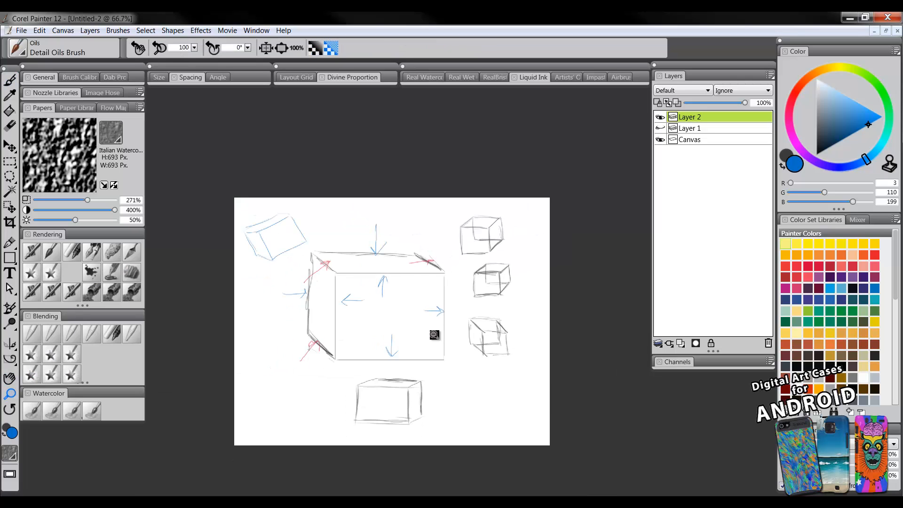
{"action": "left_click", "coordinate": [436, 334], "text": "alt"}
{"action": "left_click", "coordinate": [449, 332]}
{"action": "left_click", "coordinate": [450, 332]}
{"action": "key", "text": "ctrl+a"}
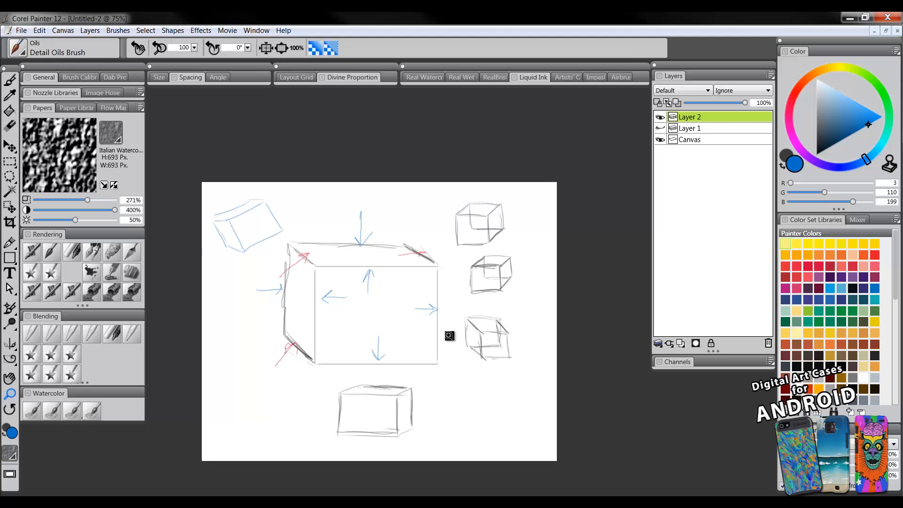
{"action": "key", "text": "Delete"}
{"action": "key", "text": "ctrl+d"}
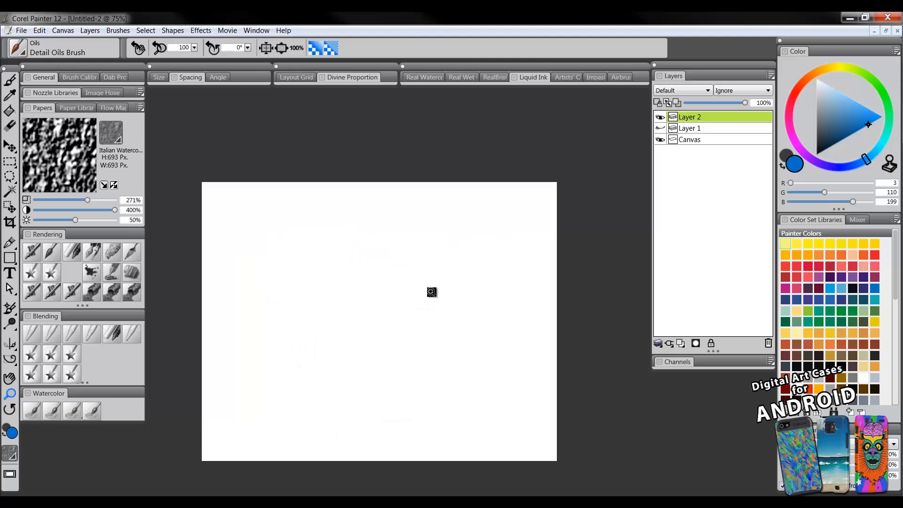
Sketch a sun with short rays in the canvas's upper-right area in dark grey (RGB 84).
{"action": "key", "text": "b"}
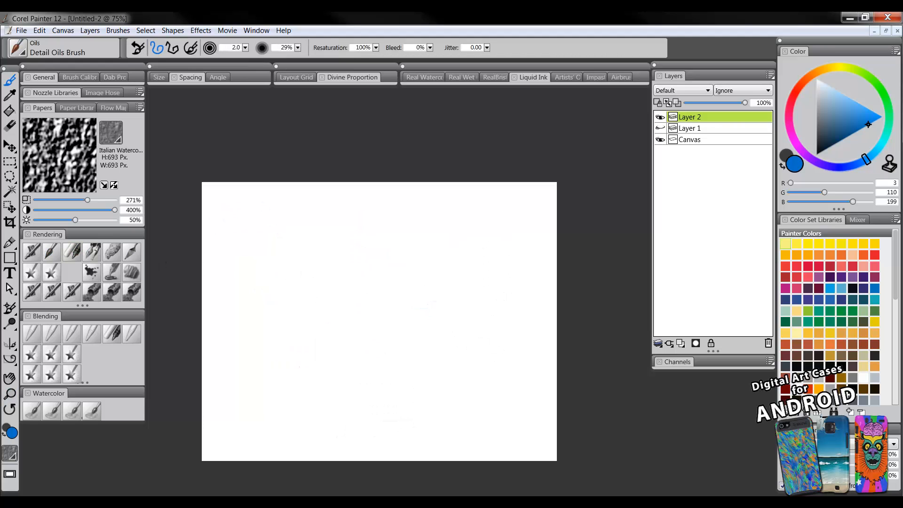
{"action": "left_click", "coordinate": [817, 129]}
{"action": "mouse_move", "coordinate": [487, 212]}
{"action": "left_mouse_down"}
{"action": "mouse_move", "coordinate": [475, 226]}
{"action": "mouse_move", "coordinate": [499, 228]}
{"action": "mouse_move", "coordinate": [458, 212]}
{"action": "left_mouse_up"}
{"action": "left_click_drag", "start_coordinate": [483, 209], "coordinate": [470, 198]}
{"action": "left_click_drag", "start_coordinate": [474, 232], "coordinate": [455, 242]}
{"action": "mouse_move", "coordinate": [481, 241]}
{"action": "left_mouse_down"}
{"action": "mouse_move", "coordinate": [474, 251]}
{"action": "mouse_move", "coordinate": [489, 253]}
{"action": "left_mouse_up"}
{"action": "left_click_drag", "start_coordinate": [500, 243], "coordinate": [499, 250]}
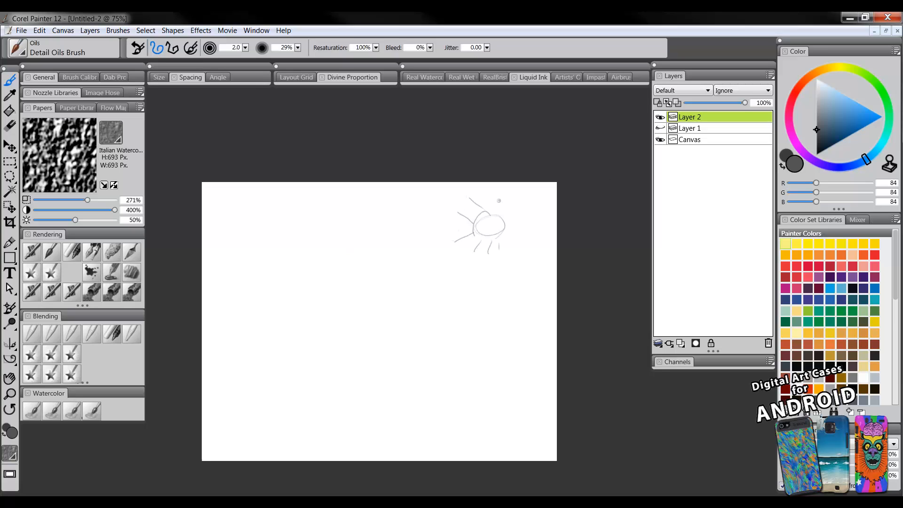
{"action": "left_click_drag", "start_coordinate": [500, 205], "coordinate": [508, 193]}
{"action": "mouse_move", "coordinate": [505, 212]}
{"action": "left_mouse_down"}
{"action": "mouse_move", "coordinate": [520, 205]}
{"action": "mouse_move", "coordinate": [523, 216]}
{"action": "left_mouse_up"}
{"action": "left_click_drag", "start_coordinate": [509, 229], "coordinate": [520, 231]}
{"action": "left_click_drag", "start_coordinate": [508, 237], "coordinate": [520, 243]}
Sketch two overlapping squares left of the canvas's centre, the rear one offset up and to the left.
{"action": "mouse_move", "coordinate": [297, 288]}
{"action": "left_mouse_down"}
{"action": "mouse_move", "coordinate": [368, 285]}
{"action": "mouse_move", "coordinate": [300, 323]}
{"action": "mouse_move", "coordinate": [302, 347]}
{"action": "left_mouse_up"}
{"action": "left_click_drag", "start_coordinate": [368, 285], "coordinate": [374, 350]}
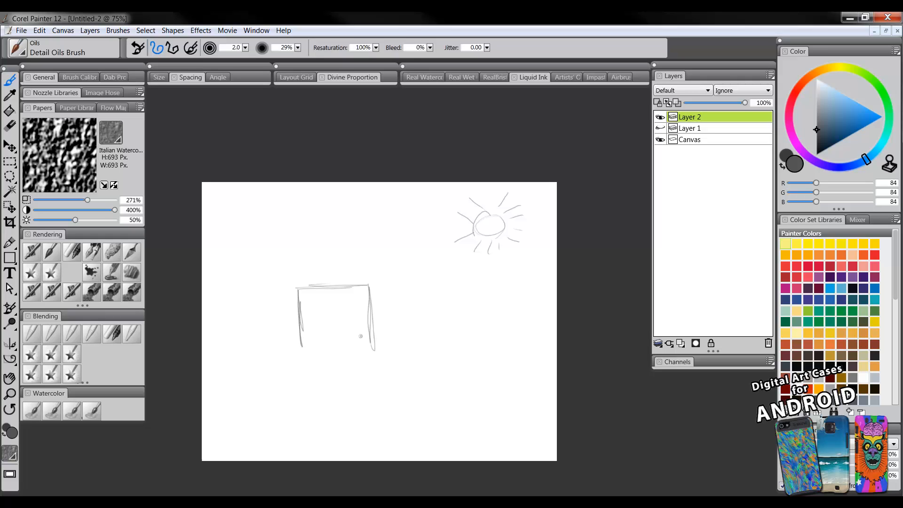
{"action": "left_click_drag", "start_coordinate": [304, 344], "coordinate": [370, 342]}
{"action": "mouse_move", "coordinate": [272, 262]}
{"action": "left_mouse_down"}
{"action": "mouse_move", "coordinate": [271, 291]}
{"action": "mouse_move", "coordinate": [272, 261]}
{"action": "mouse_move", "coordinate": [340, 260]}
{"action": "mouse_move", "coordinate": [340, 308]}
{"action": "left_mouse_up"}
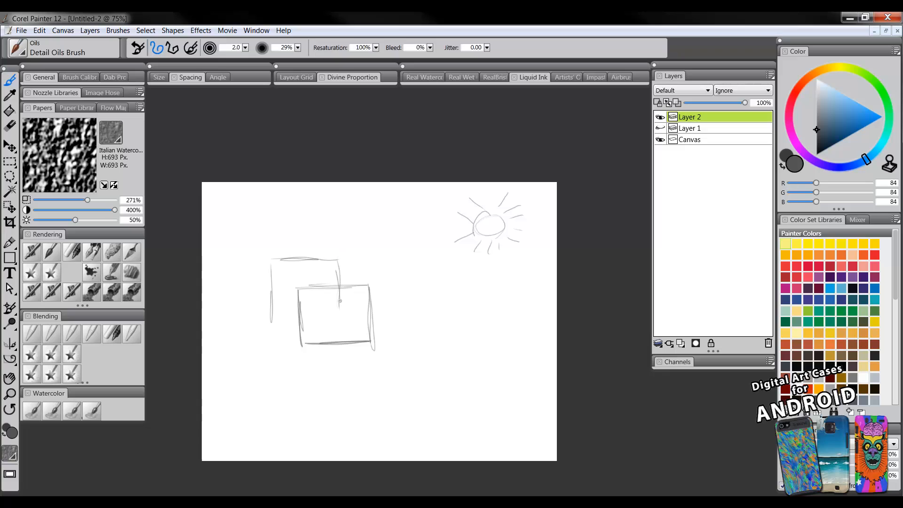
{"action": "left_click_drag", "start_coordinate": [276, 320], "coordinate": [344, 314]}
{"action": "mouse_move", "coordinate": [338, 266]}
{"action": "left_mouse_down"}
{"action": "mouse_move", "coordinate": [341, 301]}
{"action": "mouse_move", "coordinate": [334, 265]}
{"action": "left_mouse_up"}
{"action": "left_click_drag", "start_coordinate": [276, 257], "coordinate": [337, 257]}
{"action": "left_click_drag", "start_coordinate": [326, 314], "coordinate": [344, 313]}
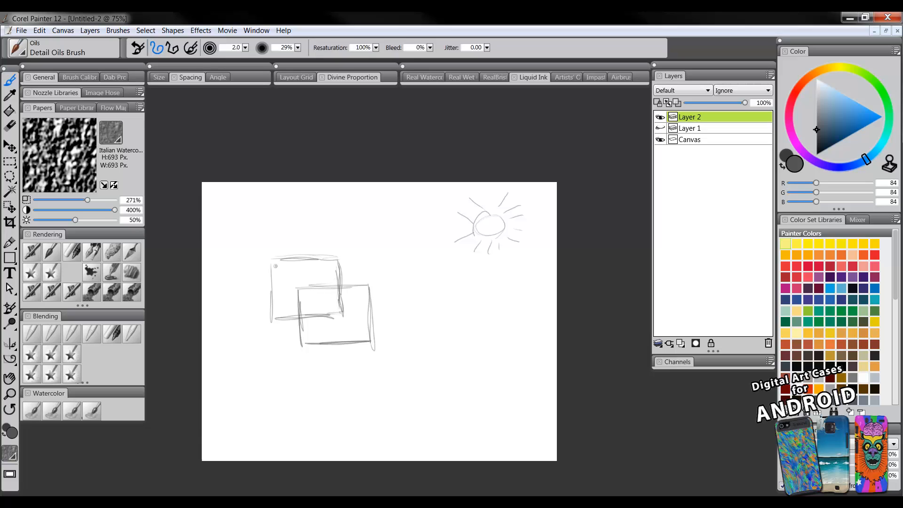
Join the matching corners of the two overlapping squares with diagonal edges to form a cube.
{"action": "left_click_drag", "start_coordinate": [271, 259], "coordinate": [296, 282]}
{"action": "left_click_drag", "start_coordinate": [337, 259], "coordinate": [366, 283]}
{"action": "left_click_drag", "start_coordinate": [281, 325], "coordinate": [301, 347]}
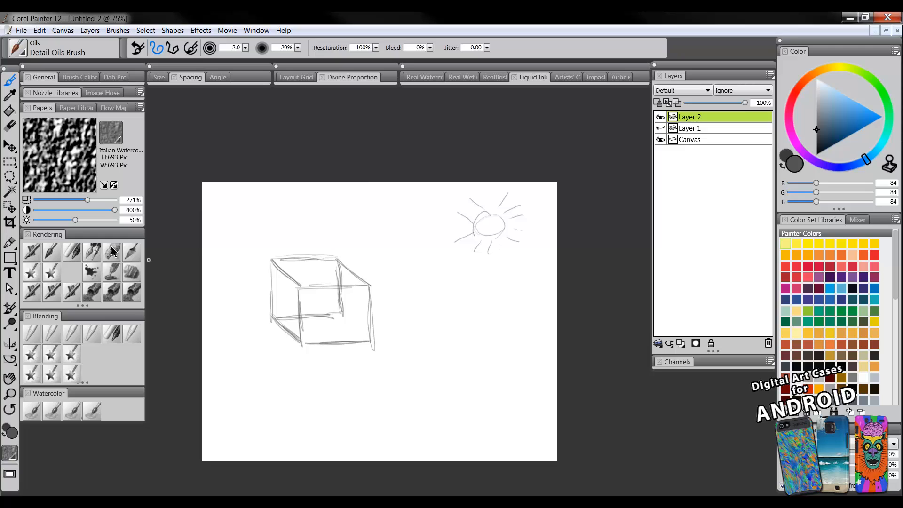
Erase the cube's hidden edges that run through its front and side faces.
{"action": "left_click", "coordinate": [9, 126]}
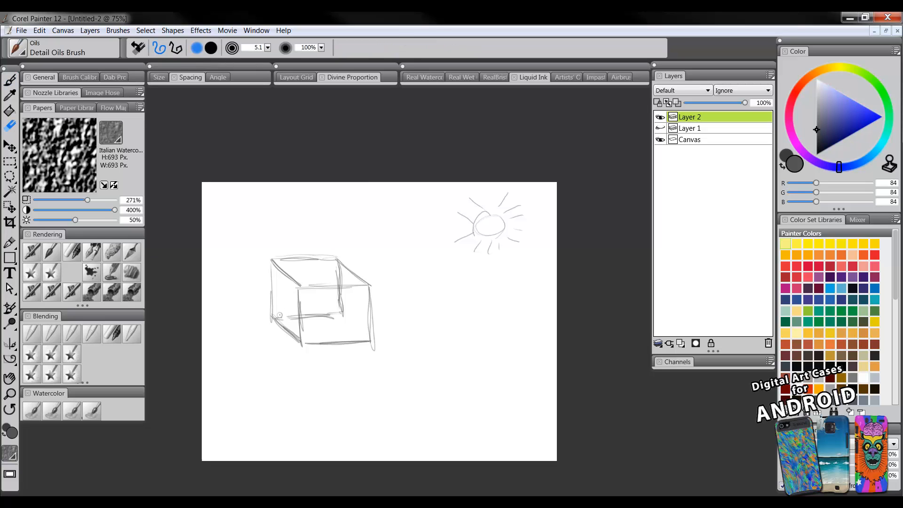
{"action": "left_click_drag", "start_coordinate": [280, 315], "coordinate": [294, 318]}
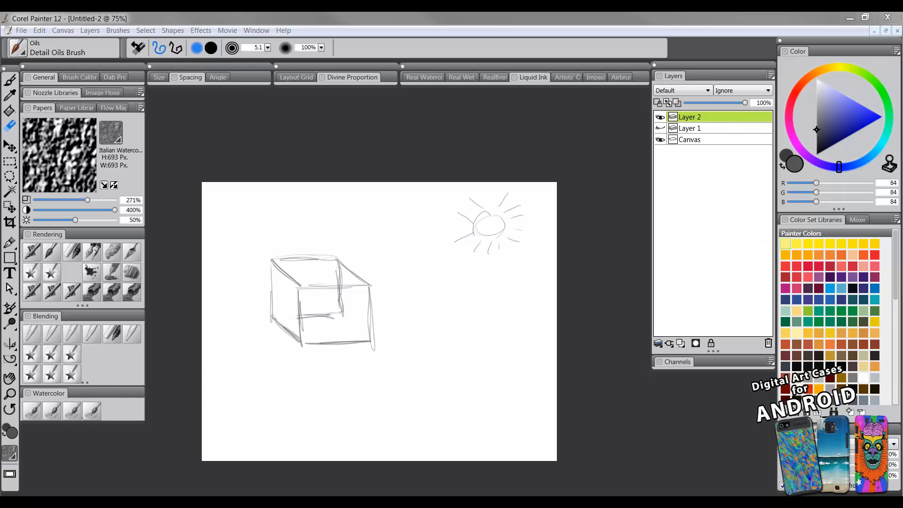
{"action": "mouse_move", "coordinate": [325, 316]}
{"action": "left_mouse_down"}
{"action": "mouse_move", "coordinate": [304, 313]}
{"action": "mouse_move", "coordinate": [306, 321]}
{"action": "mouse_move", "coordinate": [330, 309]}
{"action": "mouse_move", "coordinate": [319, 314]}
{"action": "mouse_move", "coordinate": [329, 321]}
{"action": "mouse_move", "coordinate": [343, 296]}
{"action": "mouse_move", "coordinate": [341, 316]}
{"action": "mouse_move", "coordinate": [336, 264]}
{"action": "mouse_move", "coordinate": [344, 321]}
{"action": "mouse_move", "coordinate": [341, 298]}
{"action": "left_mouse_up"}
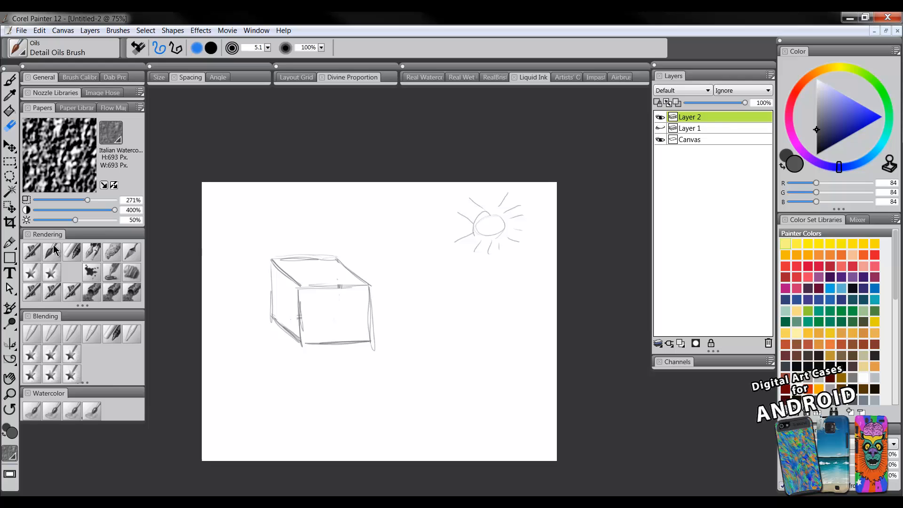
Sketch light rays running from the sun towards the cube's upper right corner and right side.
{"action": "key", "text": "b"}
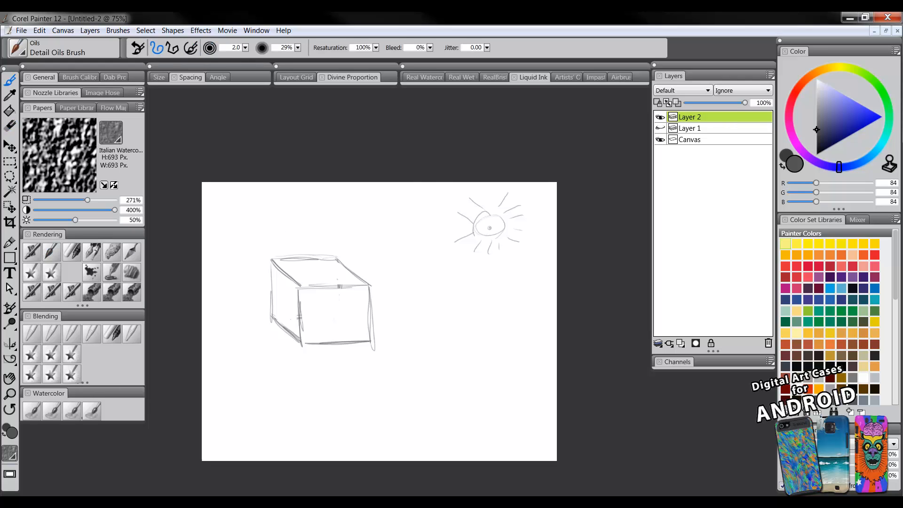
{"action": "mouse_move", "coordinate": [489, 228]}
{"action": "left_mouse_down"}
{"action": "mouse_move", "coordinate": [357, 276]}
{"action": "mouse_move", "coordinate": [375, 257]}
{"action": "left_mouse_up"}
{"action": "left_click_drag", "start_coordinate": [490, 229], "coordinate": [444, 271]}
{"action": "left_click_drag", "start_coordinate": [407, 301], "coordinate": [382, 320]}
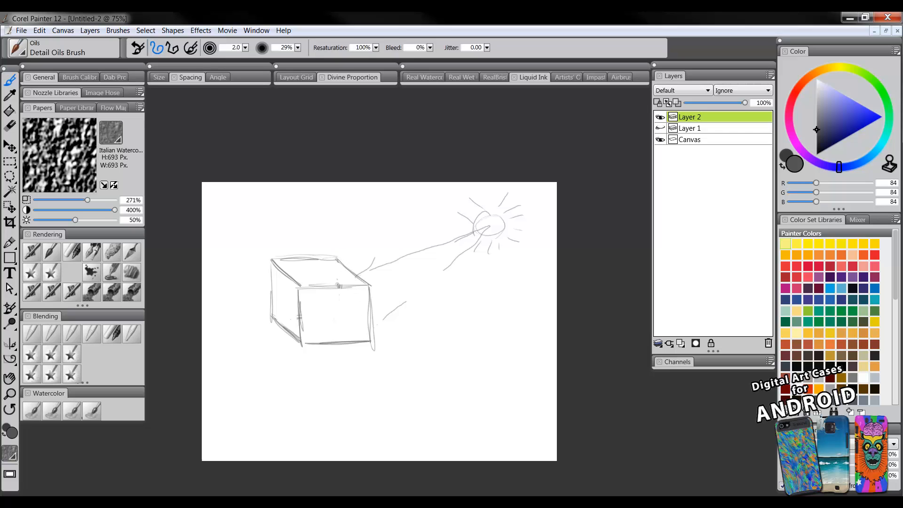
{"action": "mouse_move", "coordinate": [299, 319]}
{"action": "left_mouse_down"}
{"action": "mouse_move", "coordinate": [340, 316]}
{"action": "mouse_move", "coordinate": [332, 296]}
{"action": "mouse_move", "coordinate": [355, 331]}
{"action": "left_mouse_up"}
{"action": "mouse_move", "coordinate": [353, 294]}
{"action": "left_mouse_down"}
{"action": "mouse_move", "coordinate": [364, 302]}
{"action": "mouse_move", "coordinate": [359, 313]}
{"action": "left_mouse_up"}
{"action": "key", "text": "ctrl+z"}
{"action": "key", "text": "ctrl+z"}
{"action": "mouse_move", "coordinate": [476, 227]}
{"action": "left_mouse_down"}
{"action": "mouse_move", "coordinate": [330, 272]}
{"action": "mouse_move", "coordinate": [217, 201]}
{"action": "left_mouse_up"}
{"action": "key", "text": "ctrl+z"}
Hatch the cube's top face very lightly and cross-hatch its left side face as the darkest plane.
{"action": "left_click_drag", "start_coordinate": [282, 263], "coordinate": [314, 282]}
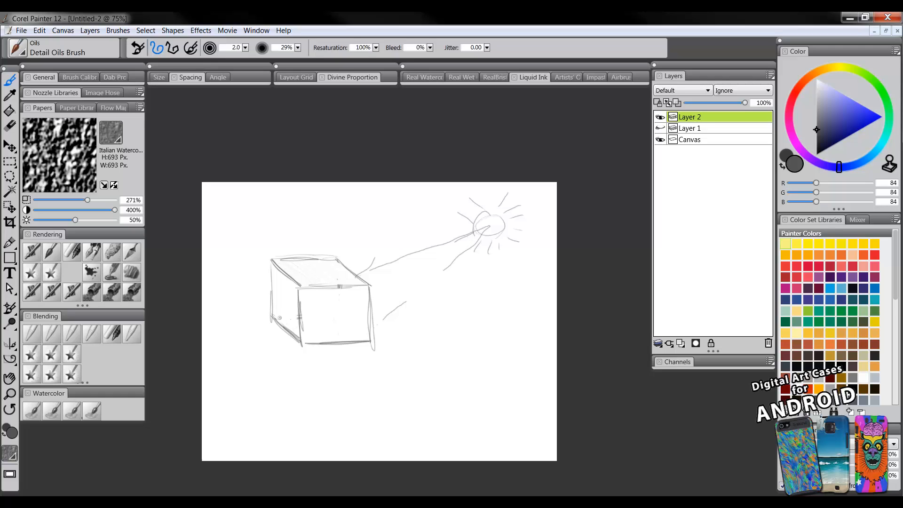
{"action": "mouse_move", "coordinate": [324, 351]}
{"action": "left_mouse_down"}
{"action": "mouse_move", "coordinate": [324, 369]}
{"action": "mouse_move", "coordinate": [324, 350]}
{"action": "left_mouse_up"}
{"action": "left_click_drag", "start_coordinate": [324, 350], "coordinate": [330, 360]}
{"action": "key", "text": "ctrl+z"}
{"action": "key", "text": "ctrl+z"}
{"action": "mouse_move", "coordinate": [274, 258]}
{"action": "left_mouse_down"}
{"action": "mouse_move", "coordinate": [273, 290]}
{"action": "mouse_move", "coordinate": [284, 277]}
{"action": "mouse_move", "coordinate": [275, 304]}
{"action": "mouse_move", "coordinate": [293, 282]}
{"action": "mouse_move", "coordinate": [274, 319]}
{"action": "mouse_move", "coordinate": [298, 292]}
{"action": "mouse_move", "coordinate": [281, 319]}
{"action": "mouse_move", "coordinate": [295, 309]}
{"action": "mouse_move", "coordinate": [301, 338]}
{"action": "left_mouse_up"}
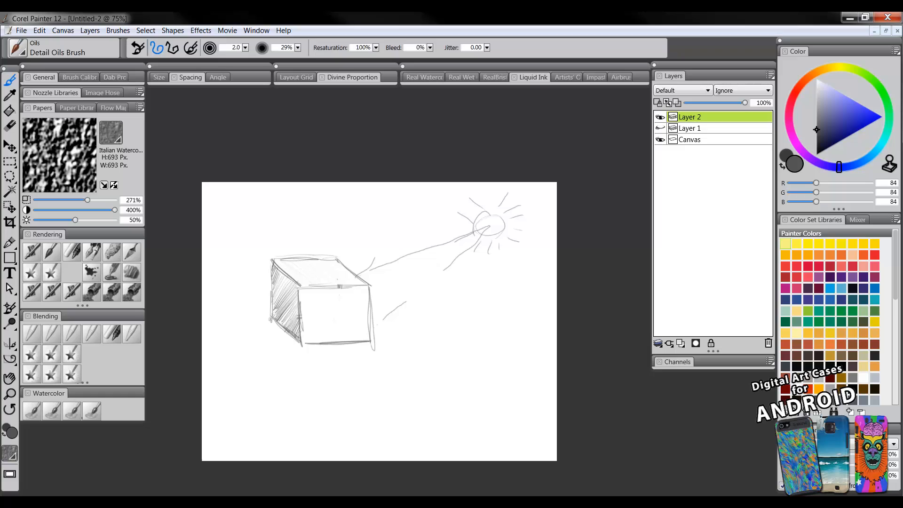
{"action": "mouse_move", "coordinate": [283, 321]}
{"action": "left_mouse_down"}
{"action": "mouse_move", "coordinate": [278, 291]}
{"action": "mouse_move", "coordinate": [295, 308]}
{"action": "mouse_move", "coordinate": [302, 279]}
{"action": "left_mouse_up"}
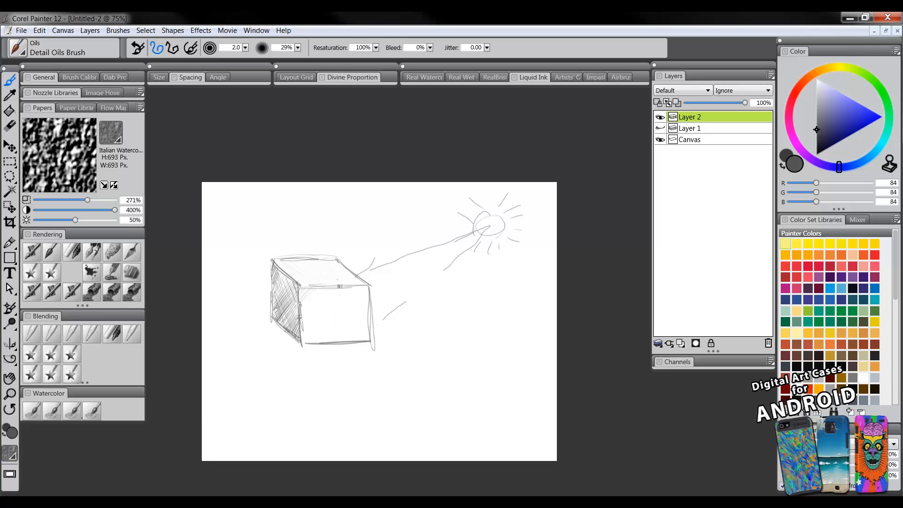
Hatch the cube's front face with diagonal strokes in a mid tone, lighter than the left side face.
{"action": "mouse_move", "coordinate": [315, 294]}
{"action": "left_mouse_down"}
{"action": "mouse_move", "coordinate": [303, 310]}
{"action": "mouse_move", "coordinate": [343, 287]}
{"action": "left_mouse_up"}
{"action": "left_click_drag", "start_coordinate": [318, 316], "coordinate": [311, 324]}
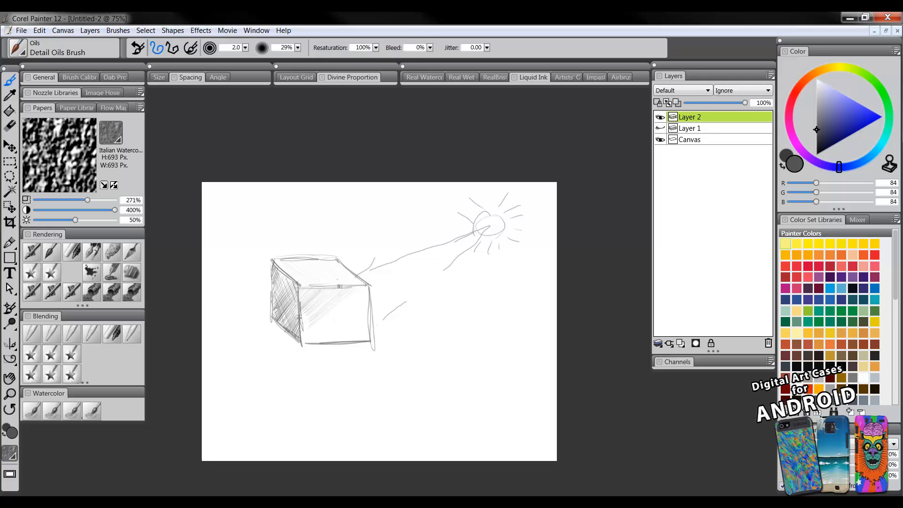
{"action": "mouse_move", "coordinate": [366, 284]}
{"action": "left_mouse_down"}
{"action": "mouse_move", "coordinate": [306, 335]}
{"action": "mouse_move", "coordinate": [351, 301]}
{"action": "mouse_move", "coordinate": [314, 340]}
{"action": "left_mouse_up"}
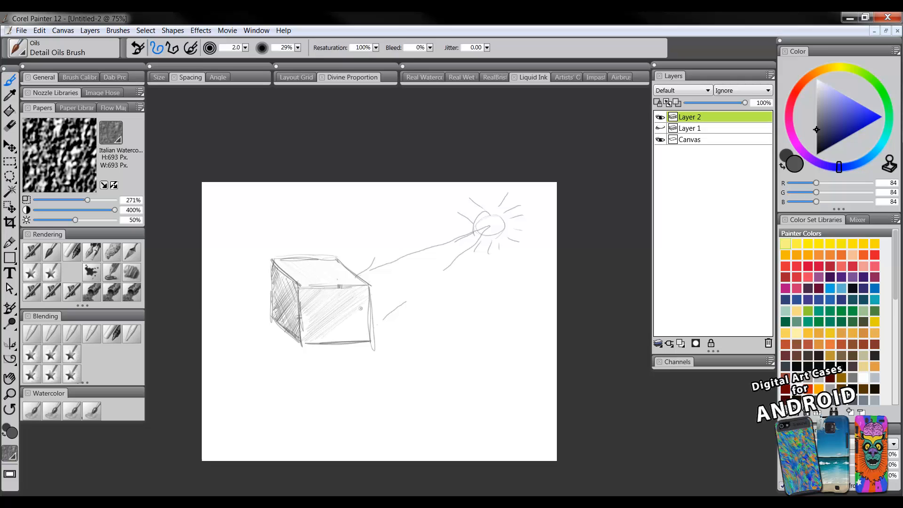
{"action": "mouse_move", "coordinate": [361, 308]}
{"action": "left_mouse_down"}
{"action": "mouse_move", "coordinate": [322, 342]}
{"action": "mouse_move", "coordinate": [355, 342]}
{"action": "left_mouse_up"}
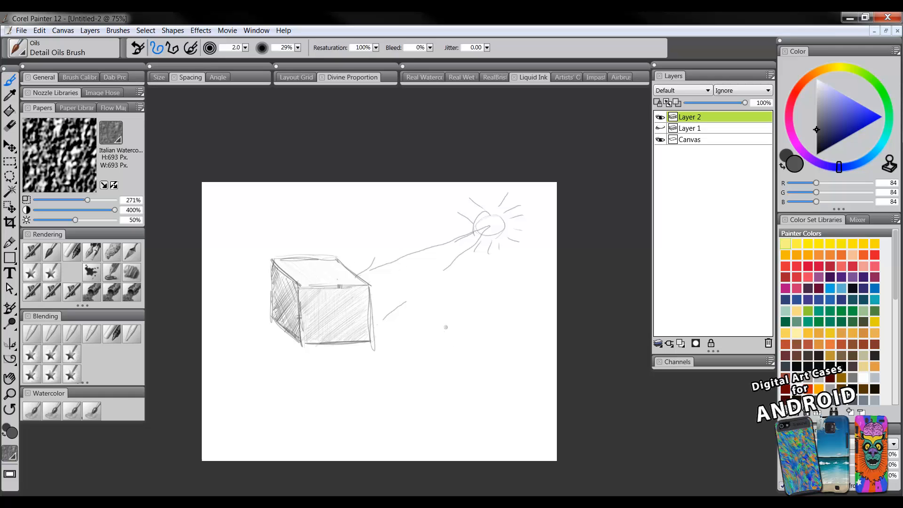
Sketch a small box to the right of the cube, seen from below, and hatch its underside darkly.
{"action": "mouse_move", "coordinate": [439, 335]}
{"action": "left_mouse_down"}
{"action": "mouse_move", "coordinate": [441, 299]}
{"action": "mouse_move", "coordinate": [487, 299]}
{"action": "left_mouse_up"}
{"action": "mouse_move", "coordinate": [461, 333]}
{"action": "left_mouse_down"}
{"action": "mouse_move", "coordinate": [483, 311]}
{"action": "mouse_move", "coordinate": [493, 332]}
{"action": "left_mouse_up"}
{"action": "left_click_drag", "start_coordinate": [483, 301], "coordinate": [486, 332]}
{"action": "mouse_move", "coordinate": [441, 297]}
{"action": "left_mouse_down"}
{"action": "mouse_move", "coordinate": [437, 329]}
{"action": "mouse_move", "coordinate": [426, 336]}
{"action": "mouse_move", "coordinate": [470, 343]}
{"action": "mouse_move", "coordinate": [487, 333]}
{"action": "mouse_move", "coordinate": [431, 335]}
{"action": "mouse_move", "coordinate": [426, 317]}
{"action": "mouse_move", "coordinate": [426, 341]}
{"action": "mouse_move", "coordinate": [427, 310]}
{"action": "mouse_move", "coordinate": [431, 343]}
{"action": "mouse_move", "coordinate": [478, 339]}
{"action": "mouse_move", "coordinate": [432, 341]}
{"action": "mouse_move", "coordinate": [445, 329]}
{"action": "mouse_move", "coordinate": [437, 335]}
{"action": "mouse_move", "coordinate": [485, 333]}
{"action": "left_mouse_up"}
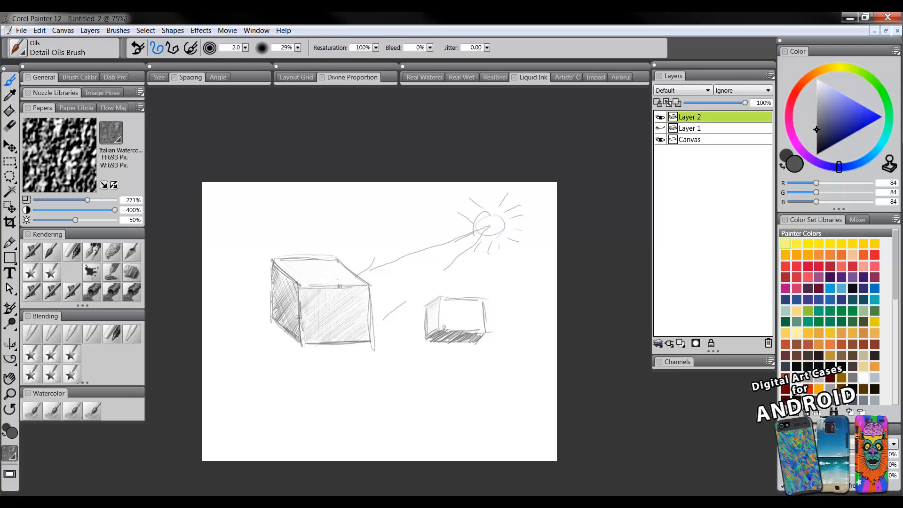
Hatch the small box's front face with vertical strokes and draw light-direction arrows pointing at its right side.
{"action": "mouse_move", "coordinate": [443, 326]}
{"action": "left_mouse_down"}
{"action": "mouse_move", "coordinate": [444, 303]}
{"action": "mouse_move", "coordinate": [439, 326]}
{"action": "mouse_move", "coordinate": [455, 300]}
{"action": "mouse_move", "coordinate": [457, 327]}
{"action": "mouse_move", "coordinate": [461, 307]}
{"action": "mouse_move", "coordinate": [465, 320]}
{"action": "mouse_move", "coordinate": [470, 307]}
{"action": "mouse_move", "coordinate": [473, 324]}
{"action": "mouse_move", "coordinate": [476, 307]}
{"action": "mouse_move", "coordinate": [482, 313]}
{"action": "mouse_move", "coordinate": [475, 331]}
{"action": "mouse_move", "coordinate": [454, 333]}
{"action": "mouse_move", "coordinate": [477, 333]}
{"action": "left_mouse_up"}
{"action": "left_click_drag", "start_coordinate": [519, 299], "coordinate": [483, 310]}
{"action": "left_click_drag", "start_coordinate": [492, 296], "coordinate": [485, 314]}
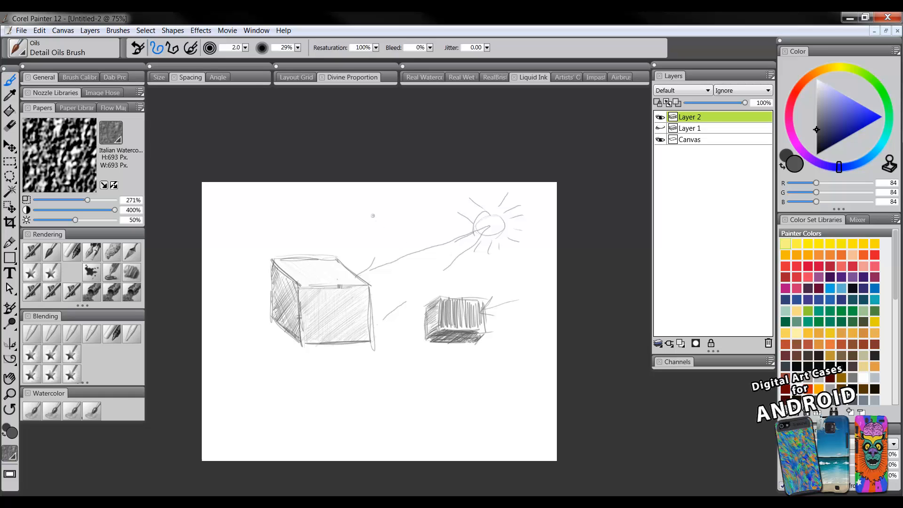
Sketch a tilted cube between the large cube and the sun, and hatch its lower-left face darkly.
{"action": "mouse_move", "coordinate": [373, 216]}
{"action": "left_mouse_down"}
{"action": "mouse_move", "coordinate": [404, 200]}
{"action": "mouse_move", "coordinate": [366, 245]}
{"action": "mouse_move", "coordinate": [398, 262]}
{"action": "left_mouse_up"}
{"action": "left_click_drag", "start_coordinate": [426, 222], "coordinate": [423, 249]}
{"action": "mouse_move", "coordinate": [366, 244]}
{"action": "left_mouse_down"}
{"action": "mouse_move", "coordinate": [398, 263]}
{"action": "mouse_move", "coordinate": [423, 250]}
{"action": "left_mouse_up"}
{"action": "mouse_move", "coordinate": [416, 253]}
{"action": "left_mouse_down"}
{"action": "mouse_move", "coordinate": [405, 261]}
{"action": "mouse_move", "coordinate": [416, 249]}
{"action": "left_mouse_up"}
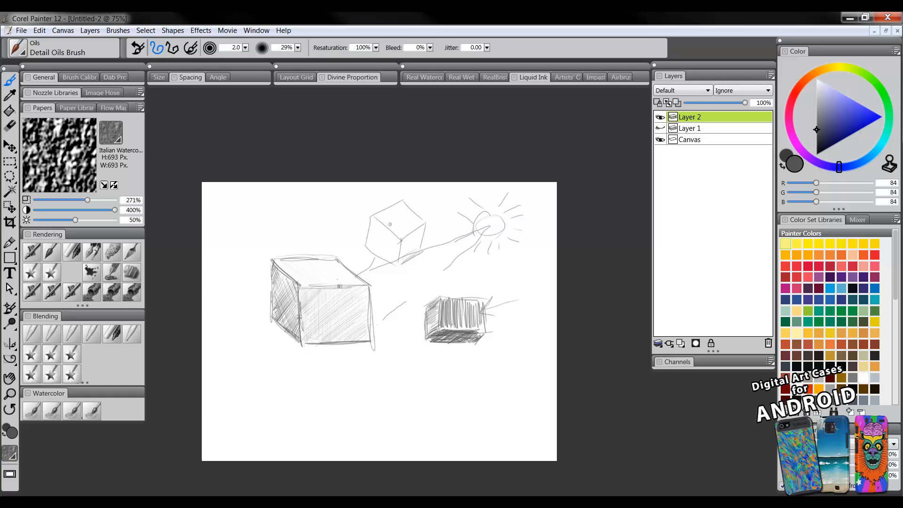
{"action": "left_click_drag", "start_coordinate": [376, 217], "coordinate": [399, 234]}
{"action": "mouse_move", "coordinate": [384, 216]}
{"action": "left_mouse_down"}
{"action": "mouse_move", "coordinate": [401, 226]}
{"action": "mouse_move", "coordinate": [369, 231]}
{"action": "mouse_move", "coordinate": [375, 220]}
{"action": "mouse_move", "coordinate": [364, 245]}
{"action": "left_mouse_up"}
{"action": "mouse_move", "coordinate": [377, 222]}
{"action": "left_mouse_down"}
{"action": "mouse_move", "coordinate": [371, 247]}
{"action": "mouse_move", "coordinate": [396, 265]}
{"action": "mouse_move", "coordinate": [366, 248]}
{"action": "left_mouse_up"}
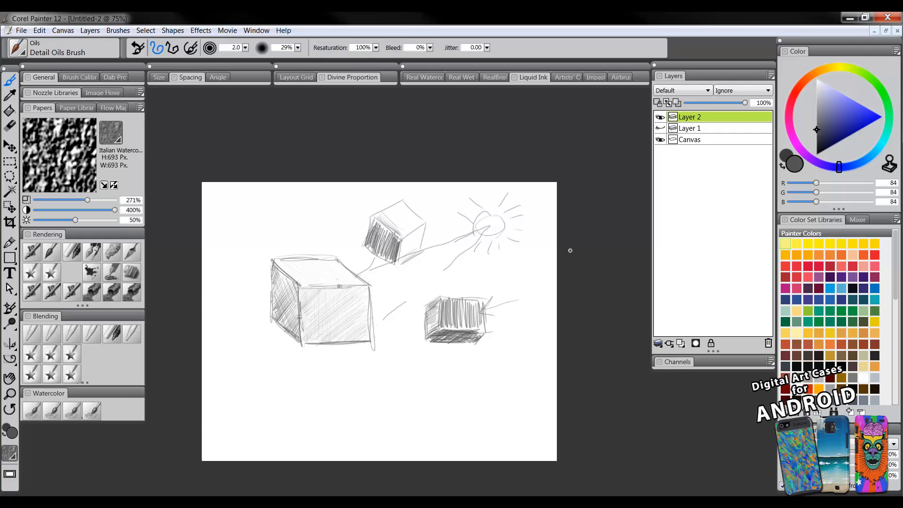
Sketch a box near the canvas's bottom centre and shade it according to a light ray drawn from the sun.
{"action": "mouse_move", "coordinate": [357, 386]}
{"action": "left_mouse_down"}
{"action": "mouse_move", "coordinate": [394, 391]}
{"action": "mouse_move", "coordinate": [396, 372]}
{"action": "mouse_move", "coordinate": [397, 391]}
{"action": "mouse_move", "coordinate": [355, 426]}
{"action": "left_mouse_up"}
{"action": "left_click_drag", "start_coordinate": [399, 391], "coordinate": [400, 424]}
{"action": "mouse_move", "coordinate": [401, 390]}
{"action": "left_mouse_down"}
{"action": "mouse_move", "coordinate": [417, 381]}
{"action": "mouse_move", "coordinate": [420, 407]}
{"action": "mouse_move", "coordinate": [399, 424]}
{"action": "left_mouse_up"}
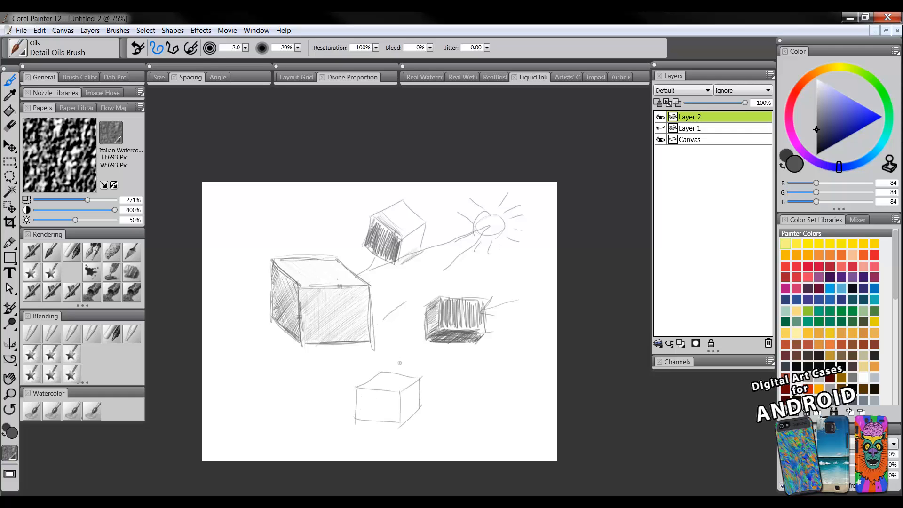
{"action": "mouse_move", "coordinate": [479, 230]}
{"action": "left_mouse_down"}
{"action": "mouse_move", "coordinate": [388, 382]}
{"action": "mouse_move", "coordinate": [399, 376]}
{"action": "left_mouse_up"}
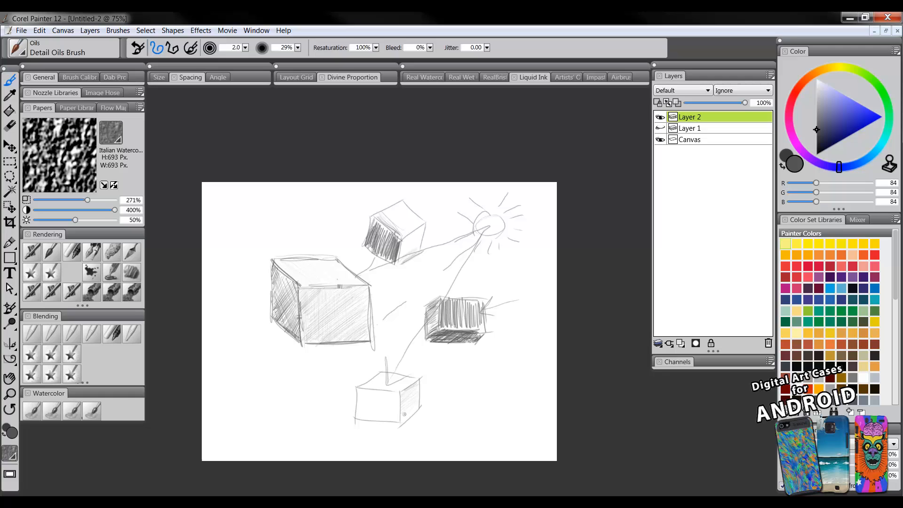
{"action": "mouse_move", "coordinate": [361, 390]}
{"action": "left_mouse_down"}
{"action": "mouse_move", "coordinate": [367, 410]}
{"action": "mouse_move", "coordinate": [374, 394]}
{"action": "mouse_move", "coordinate": [378, 417]}
{"action": "mouse_move", "coordinate": [381, 397]}
{"action": "mouse_move", "coordinate": [388, 418]}
{"action": "mouse_move", "coordinate": [391, 396]}
{"action": "mouse_move", "coordinate": [387, 416]}
{"action": "mouse_move", "coordinate": [372, 418]}
{"action": "mouse_move", "coordinate": [383, 423]}
{"action": "mouse_move", "coordinate": [405, 355]}
{"action": "mouse_move", "coordinate": [359, 377]}
{"action": "mouse_move", "coordinate": [367, 384]}
{"action": "mouse_move", "coordinate": [394, 372]}
{"action": "mouse_move", "coordinate": [379, 387]}
{"action": "mouse_move", "coordinate": [406, 385]}
{"action": "left_mouse_up"}
Clear all the box and sun sketches from Layer 2.
{"action": "left_click_drag", "start_coordinate": [510, 313], "coordinate": [479, 345]}
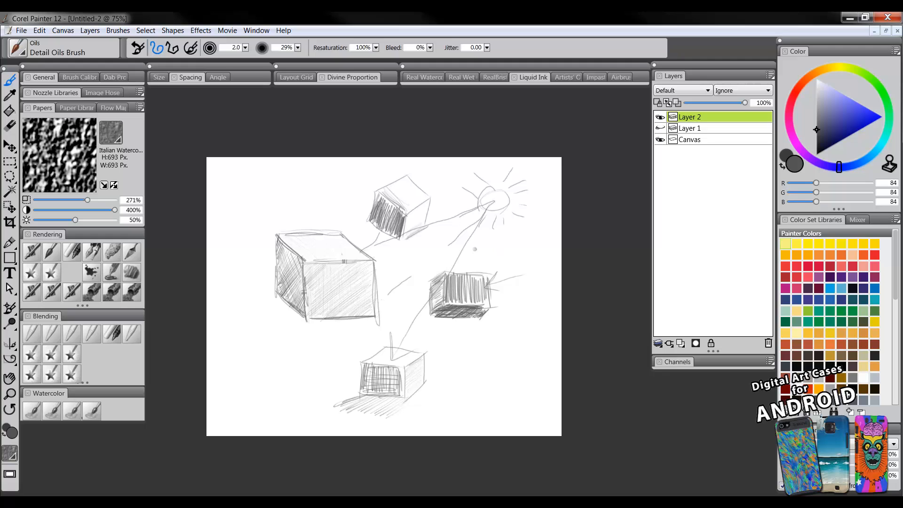
{"action": "key", "text": "Delete"}
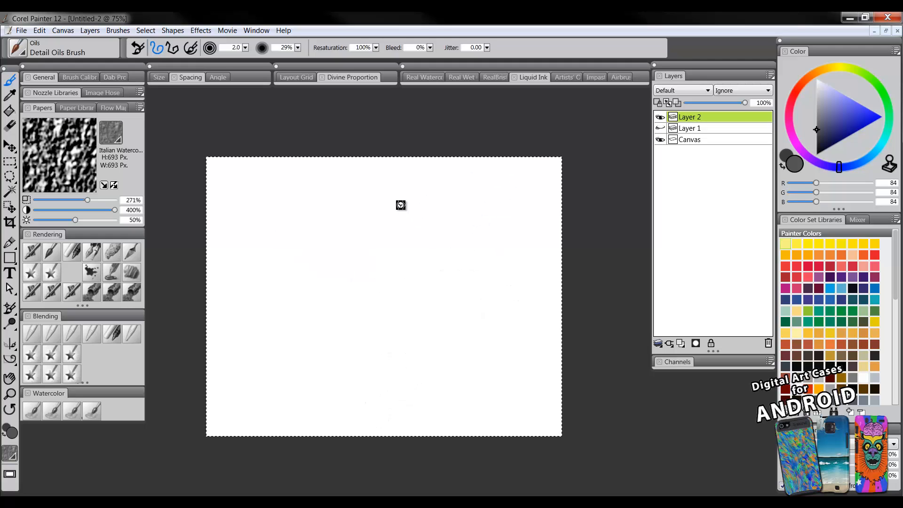
{"action": "left_click_drag", "start_coordinate": [355, 268], "coordinate": [377, 265]}
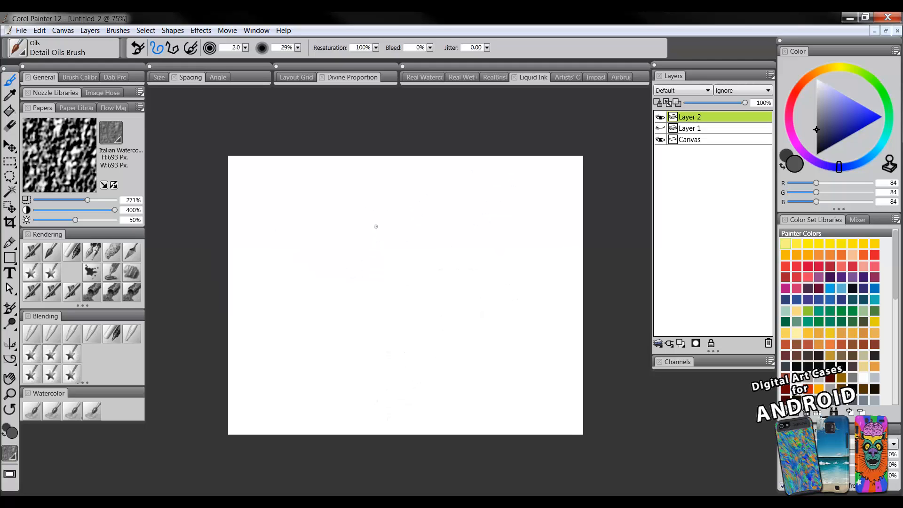
Sketch a flat horizontal ellipse in the canvas's upper left as a cylinder's top.
{"action": "mouse_move", "coordinate": [329, 235]}
{"action": "left_mouse_down"}
{"action": "mouse_move", "coordinate": [370, 231]}
{"action": "mouse_move", "coordinate": [321, 235]}
{"action": "mouse_move", "coordinate": [388, 229]}
{"action": "mouse_move", "coordinate": [327, 233]}
{"action": "mouse_move", "coordinate": [380, 242]}
{"action": "left_mouse_up"}
{"action": "left_click_drag", "start_coordinate": [346, 244], "coordinate": [396, 240]}
{"action": "mouse_move", "coordinate": [363, 227]}
{"action": "left_mouse_down"}
{"action": "mouse_move", "coordinate": [390, 233]}
{"action": "mouse_move", "coordinate": [350, 228]}
{"action": "mouse_move", "coordinate": [321, 240]}
{"action": "mouse_move", "coordinate": [352, 226]}
{"action": "mouse_move", "coordinate": [391, 234]}
{"action": "mouse_move", "coordinate": [323, 246]}
{"action": "mouse_move", "coordinate": [336, 231]}
{"action": "mouse_move", "coordinate": [367, 229]}
{"action": "mouse_move", "coordinate": [345, 231]}
{"action": "left_mouse_up"}
Sketch a tall cylinder in the canvas's right half with straight vertical sides, an elliptical top and a curved base.
{"action": "left_click_drag", "start_coordinate": [445, 229], "coordinate": [446, 354]}
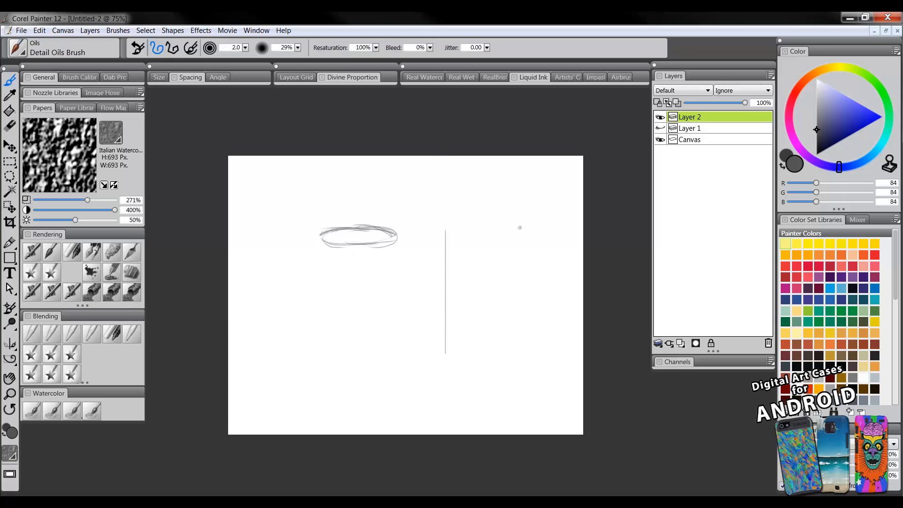
{"action": "left_click_drag", "start_coordinate": [520, 228], "coordinate": [527, 305]}
{"action": "key", "text": "ctrl+z"}
{"action": "mouse_move", "coordinate": [520, 230]}
{"action": "left_mouse_down"}
{"action": "mouse_move", "coordinate": [522, 359]}
{"action": "mouse_move", "coordinate": [523, 233]}
{"action": "left_mouse_up"}
{"action": "mouse_move", "coordinate": [450, 233]}
{"action": "left_mouse_down"}
{"action": "mouse_move", "coordinate": [521, 231]}
{"action": "mouse_move", "coordinate": [447, 235]}
{"action": "mouse_move", "coordinate": [494, 240]}
{"action": "mouse_move", "coordinate": [519, 228]}
{"action": "left_mouse_up"}
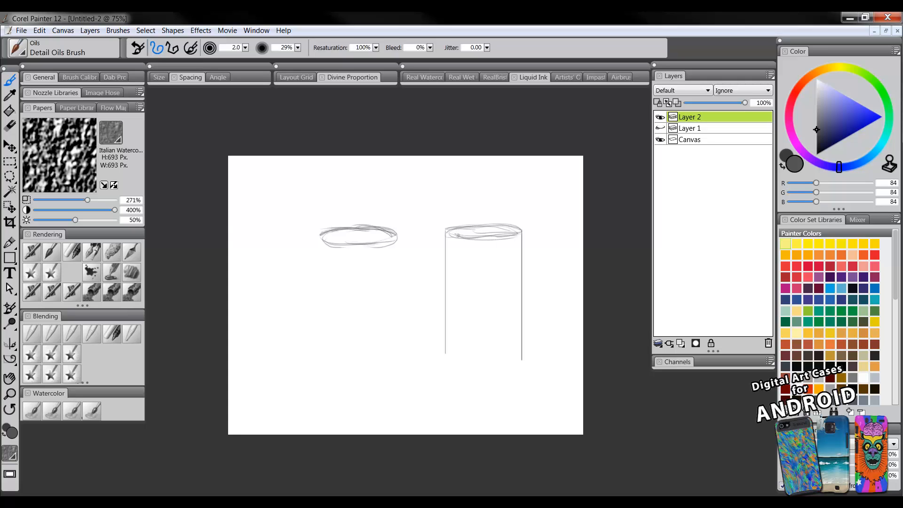
{"action": "mouse_move", "coordinate": [447, 354]}
{"action": "left_mouse_down"}
{"action": "mouse_move", "coordinate": [521, 352]}
{"action": "mouse_move", "coordinate": [449, 353]}
{"action": "mouse_move", "coordinate": [517, 355]}
{"action": "mouse_move", "coordinate": [449, 353]}
{"action": "mouse_move", "coordinate": [512, 356]}
{"action": "mouse_move", "coordinate": [503, 360]}
{"action": "mouse_move", "coordinate": [446, 353]}
{"action": "mouse_move", "coordinate": [522, 359]}
{"action": "left_mouse_up"}
Complete the left ellipse into a short upright cylinder with vertical sides, a curved base and a reinforced rim.
{"action": "left_click_drag", "start_coordinate": [320, 231], "coordinate": [324, 295]}
{"action": "left_click_drag", "start_coordinate": [397, 230], "coordinate": [397, 307]}
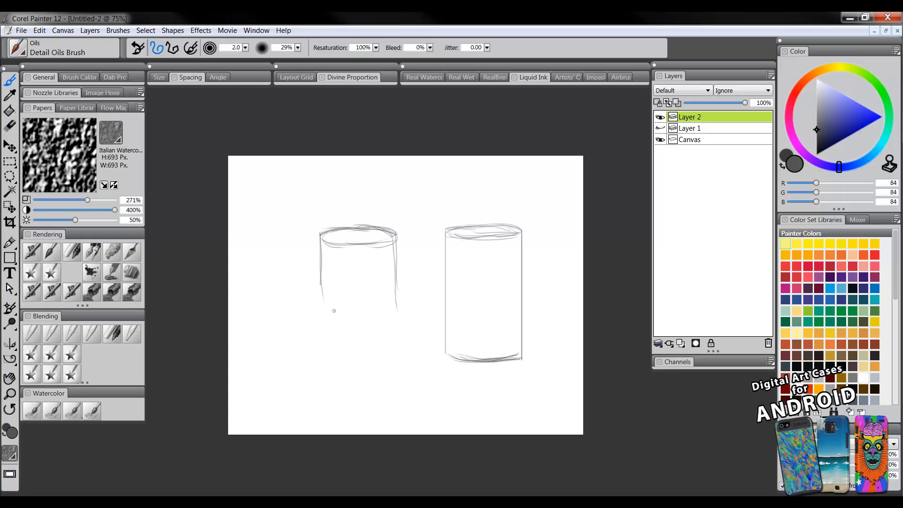
{"action": "mouse_move", "coordinate": [326, 289]}
{"action": "left_mouse_down"}
{"action": "mouse_move", "coordinate": [327, 312]}
{"action": "mouse_move", "coordinate": [338, 320]}
{"action": "mouse_move", "coordinate": [398, 314]}
{"action": "left_mouse_up"}
{"action": "mouse_move", "coordinate": [334, 313]}
{"action": "left_mouse_down"}
{"action": "mouse_move", "coordinate": [398, 312]}
{"action": "mouse_move", "coordinate": [374, 319]}
{"action": "mouse_move", "coordinate": [397, 312]}
{"action": "left_mouse_up"}
{"action": "mouse_move", "coordinate": [321, 273]}
{"action": "left_mouse_down"}
{"action": "mouse_move", "coordinate": [326, 316]}
{"action": "mouse_move", "coordinate": [364, 322]}
{"action": "mouse_move", "coordinate": [398, 317]}
{"action": "mouse_move", "coordinate": [398, 288]}
{"action": "left_mouse_up"}
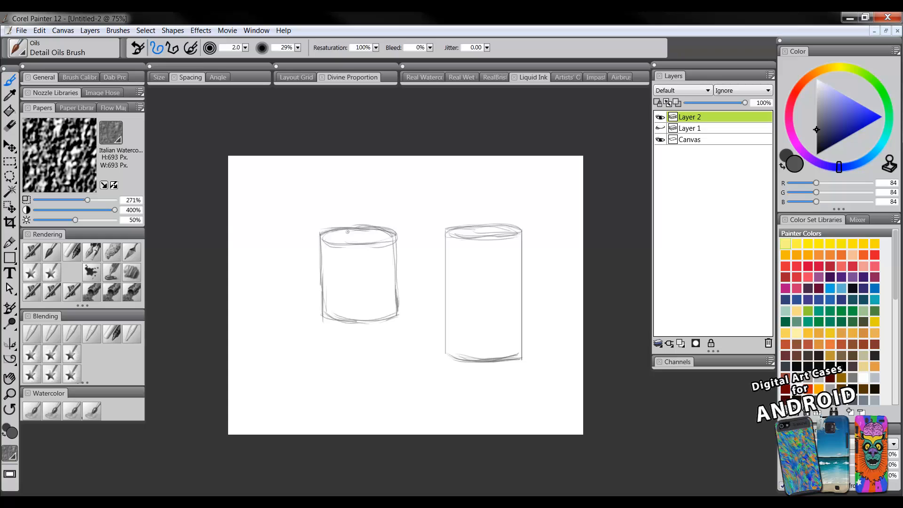
{"action": "left_click_drag", "start_coordinate": [329, 248], "coordinate": [386, 244]}
Sketch a small tilted cylinder above the left cylinder and a long thin upright one beside it.
{"action": "left_click_drag", "start_coordinate": [383, 319], "coordinate": [359, 363]}
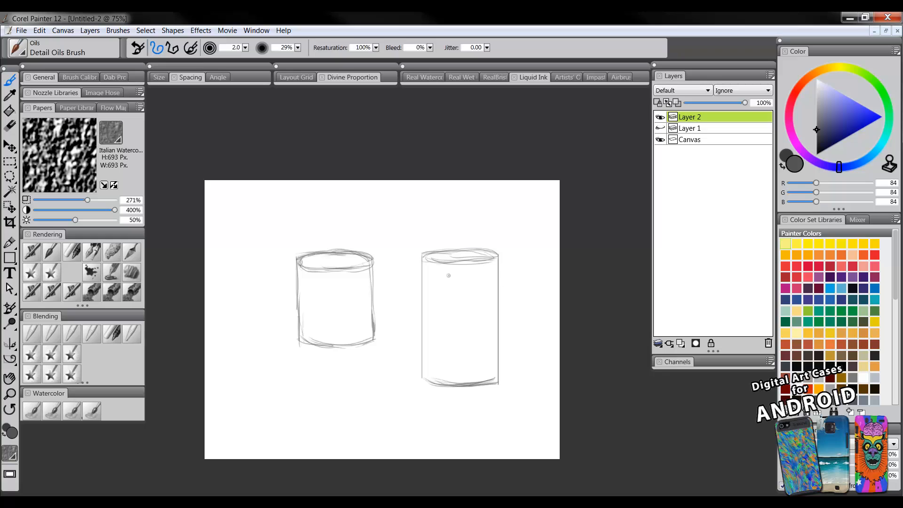
{"action": "mouse_move", "coordinate": [270, 202]}
{"action": "left_mouse_down"}
{"action": "mouse_move", "coordinate": [237, 225]}
{"action": "mouse_move", "coordinate": [257, 256]}
{"action": "mouse_move", "coordinate": [296, 231]}
{"action": "left_mouse_up"}
{"action": "mouse_move", "coordinate": [260, 258]}
{"action": "left_mouse_down"}
{"action": "mouse_move", "coordinate": [299, 231]}
{"action": "mouse_move", "coordinate": [266, 254]}
{"action": "mouse_move", "coordinate": [290, 232]}
{"action": "left_mouse_up"}
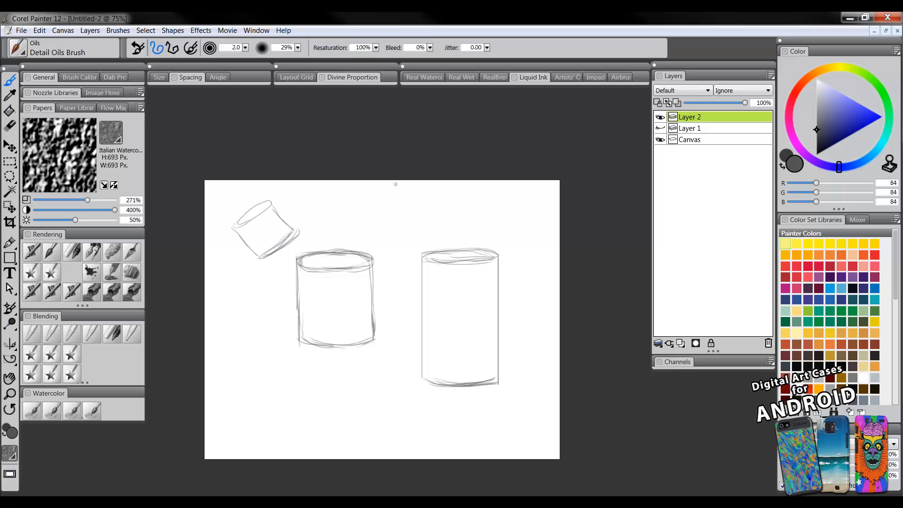
{"action": "mouse_move", "coordinate": [245, 310]}
{"action": "left_mouse_down"}
{"action": "mouse_move", "coordinate": [244, 412]}
{"action": "mouse_move", "coordinate": [253, 299]}
{"action": "mouse_move", "coordinate": [263, 303]}
{"action": "mouse_move", "coordinate": [267, 414]}
{"action": "left_mouse_up"}
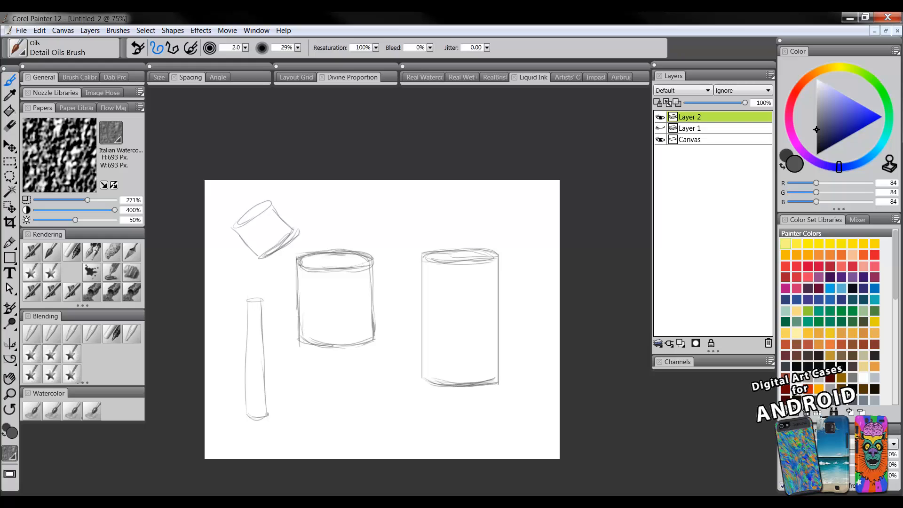
Sketch a small sun with short rays in the canvas's upper-right corner.
{"action": "left_click_drag", "start_coordinate": [484, 241], "coordinate": [466, 258]}
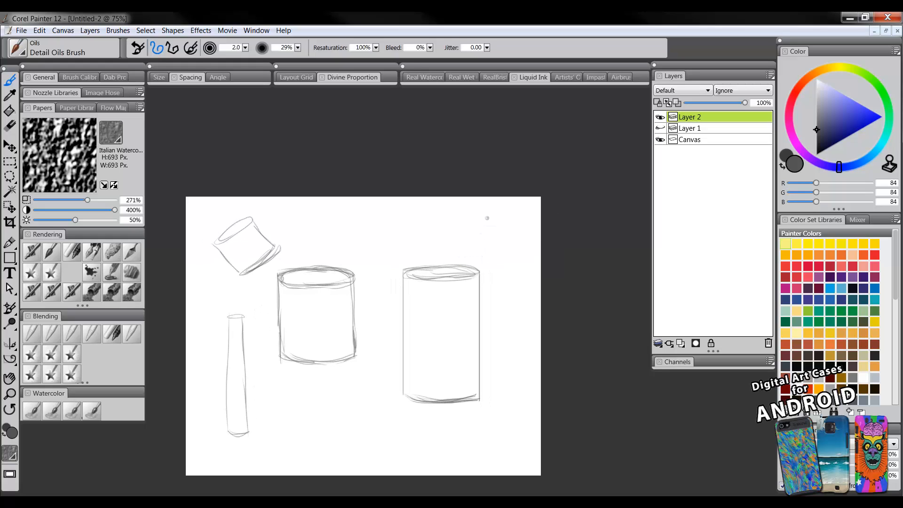
{"action": "mouse_move", "coordinate": [487, 218]}
{"action": "left_mouse_down"}
{"action": "mouse_move", "coordinate": [458, 211]}
{"action": "mouse_move", "coordinate": [482, 210]}
{"action": "left_mouse_up"}
{"action": "mouse_move", "coordinate": [471, 228]}
{"action": "left_mouse_down"}
{"action": "mouse_move", "coordinate": [458, 239]}
{"action": "mouse_move", "coordinate": [497, 245]}
{"action": "left_mouse_up"}
Hatch the short cylinder's body with vertical strokes, dark at the left edge and fading towards the sun.
{"action": "left_click_drag", "start_coordinate": [279, 299], "coordinate": [280, 338]}
{"action": "mouse_move", "coordinate": [282, 279]}
{"action": "left_mouse_down"}
{"action": "mouse_move", "coordinate": [284, 352]}
{"action": "mouse_move", "coordinate": [294, 359]}
{"action": "left_mouse_up"}
{"action": "left_click_drag", "start_coordinate": [293, 286], "coordinate": [296, 348]}
{"action": "left_click_drag", "start_coordinate": [297, 288], "coordinate": [299, 337]}
{"action": "left_click_drag", "start_coordinate": [302, 305], "coordinate": [302, 357]}
{"action": "mouse_move", "coordinate": [302, 304]}
{"action": "left_mouse_down"}
{"action": "mouse_move", "coordinate": [303, 350]}
{"action": "mouse_move", "coordinate": [305, 328]}
{"action": "left_mouse_up"}
{"action": "left_click_drag", "start_coordinate": [307, 302], "coordinate": [308, 330]}
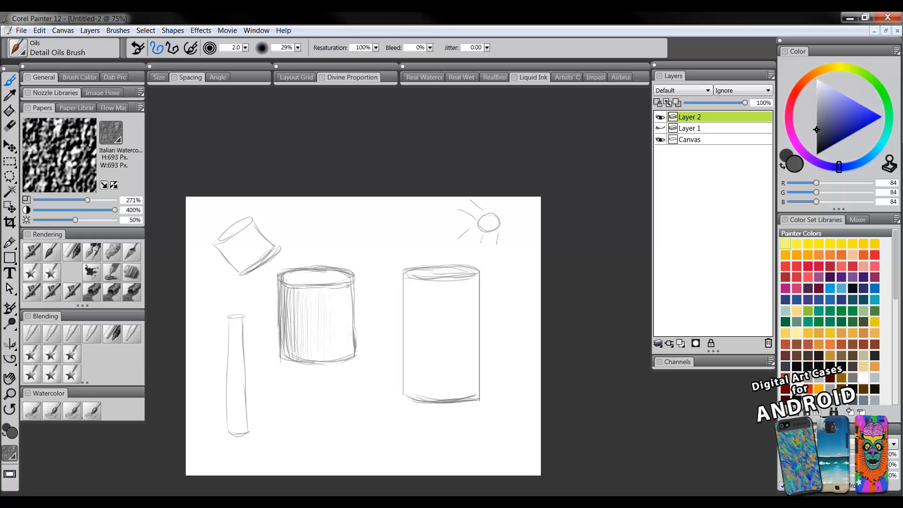
{"action": "mouse_move", "coordinate": [349, 292]}
{"action": "left_mouse_down"}
{"action": "mouse_move", "coordinate": [350, 351]}
{"action": "mouse_move", "coordinate": [369, 342]}
{"action": "left_mouse_up"}
{"action": "mouse_move", "coordinate": [379, 272]}
{"action": "left_mouse_down"}
{"action": "mouse_move", "coordinate": [341, 301]}
{"action": "mouse_move", "coordinate": [351, 305]}
{"action": "left_mouse_up"}
{"action": "key", "text": "ctrl+z"}
{"action": "key", "text": "ctrl+z"}
Hatch the top openings of both large cylinders and lightly shade the right cylinder's left edge.
{"action": "mouse_move", "coordinate": [280, 277]}
{"action": "left_mouse_down"}
{"action": "mouse_move", "coordinate": [352, 278]}
{"action": "mouse_move", "coordinate": [320, 282]}
{"action": "left_mouse_up"}
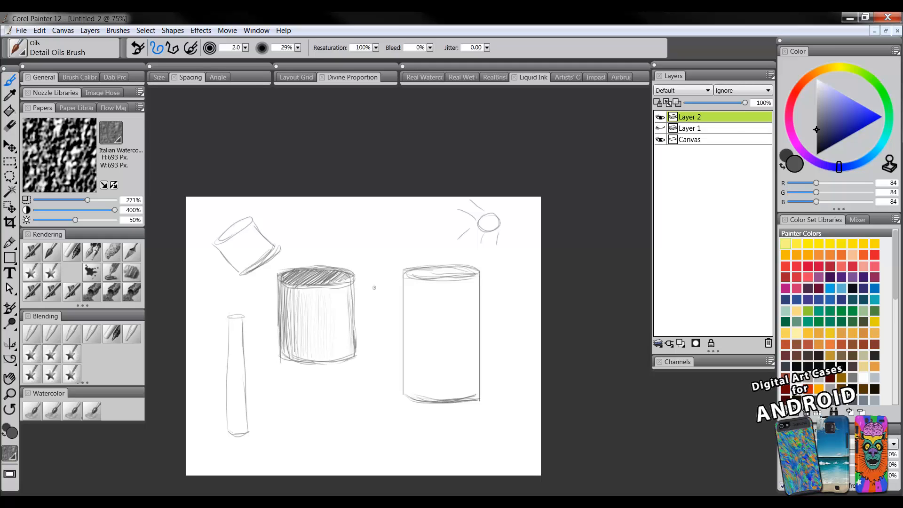
{"action": "left_click_drag", "start_coordinate": [406, 274], "coordinate": [475, 269]}
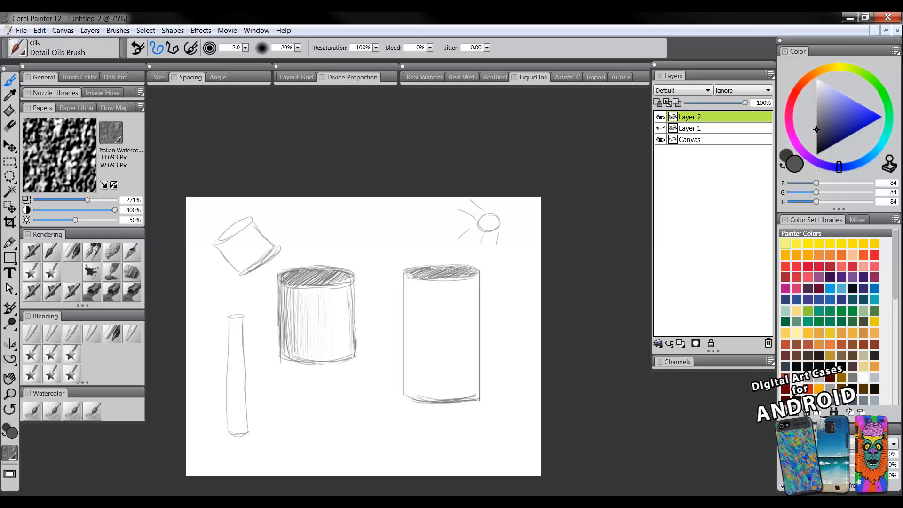
{"action": "left_click_drag", "start_coordinate": [404, 295], "coordinate": [406, 368]}
Draw vertical dashed guidelines down the right cylinder's body in red (RGB 217, 1, 22).
{"action": "left_click", "coordinate": [794, 97]}
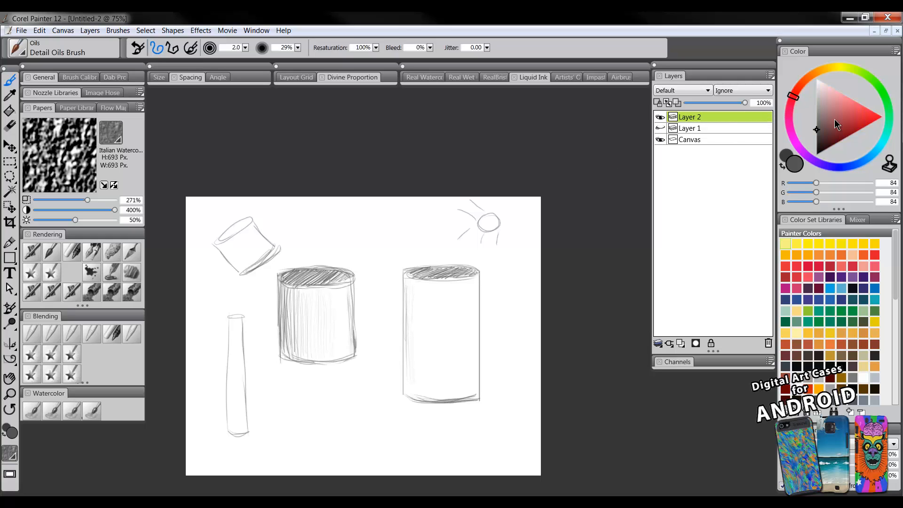
{"action": "left_click", "coordinate": [874, 122]}
{"action": "left_click_drag", "start_coordinate": [409, 279], "coordinate": [408, 295]}
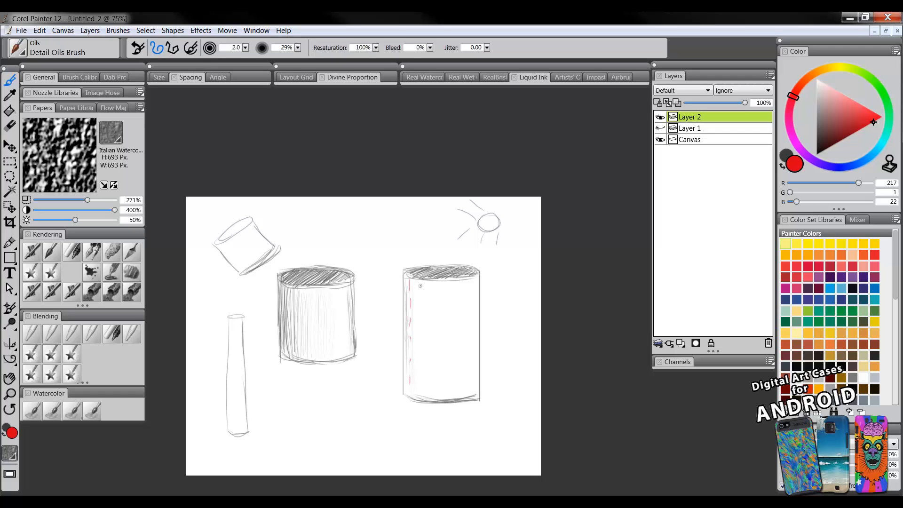
{"action": "left_click_drag", "start_coordinate": [422, 308], "coordinate": [423, 358]}
{"action": "left_click_drag", "start_coordinate": [435, 282], "coordinate": [439, 372]}
{"action": "left_click_drag", "start_coordinate": [455, 282], "coordinate": [454, 306]}
Draw dashed guidelines across the right cylinder's body in blue (RGB 1, 52, 217).
{"action": "left_click", "coordinate": [851, 166]}
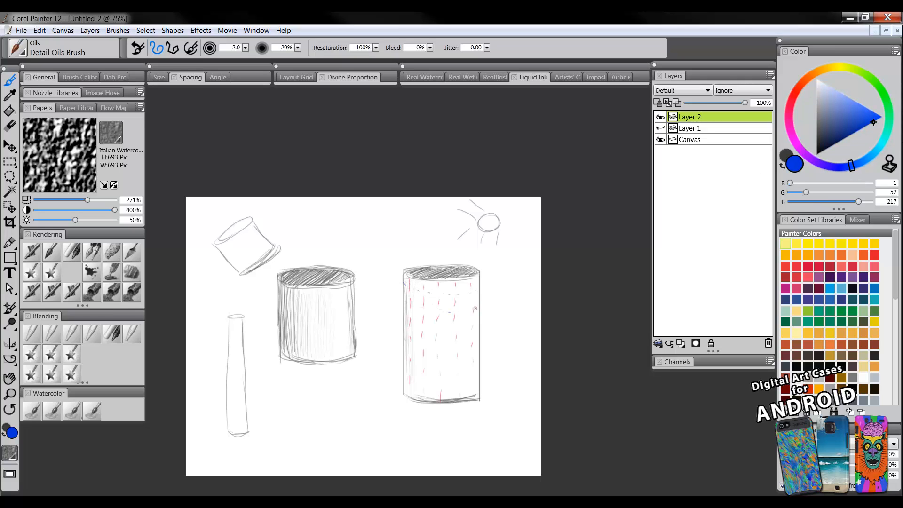
{"action": "left_click_drag", "start_coordinate": [415, 330], "coordinate": [422, 328]}
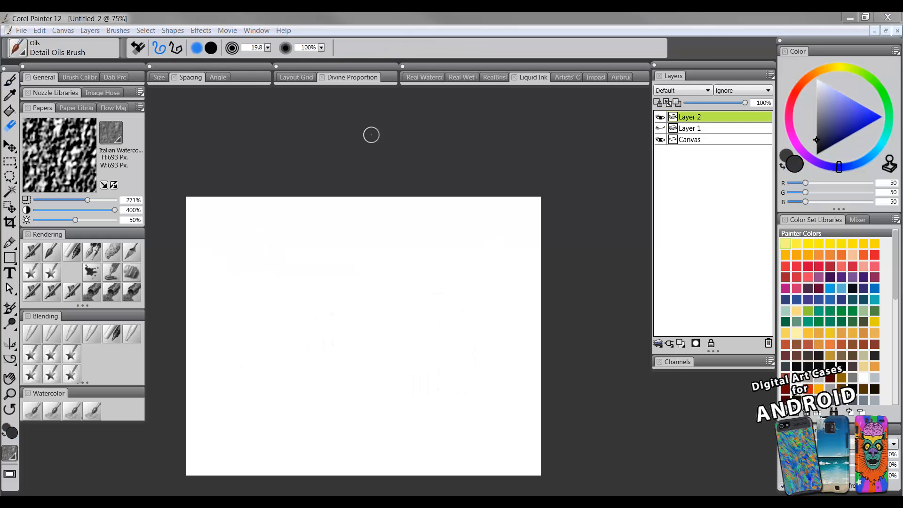
Outline a tilted ring with two nested grey ellipses and sketch a small sun with short rays in the canvas's upper-right corner.
{"action": "left_click", "coordinate": [816, 118]}
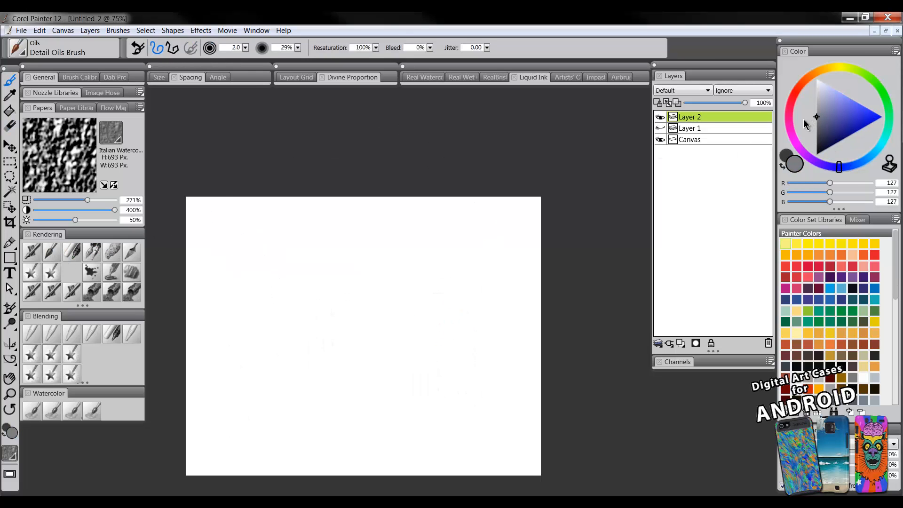
{"action": "mouse_move", "coordinate": [384, 235]}
{"action": "left_mouse_down"}
{"action": "mouse_move", "coordinate": [252, 323]}
{"action": "mouse_move", "coordinate": [356, 232]}
{"action": "mouse_move", "coordinate": [322, 383]}
{"action": "mouse_move", "coordinate": [415, 235]}
{"action": "left_mouse_up"}
{"action": "key", "text": "ctrl+z"}
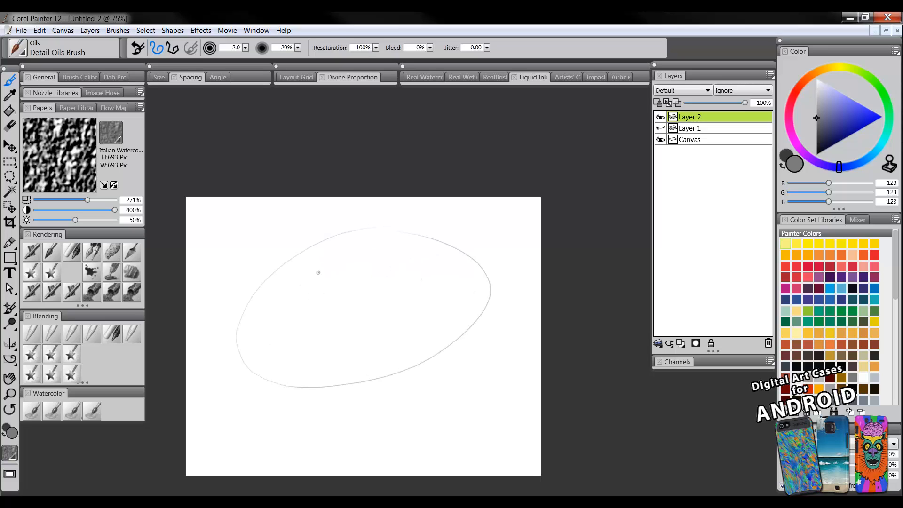
{"action": "mouse_move", "coordinate": [368, 272]}
{"action": "left_mouse_down"}
{"action": "mouse_move", "coordinate": [307, 335]}
{"action": "mouse_move", "coordinate": [409, 288]}
{"action": "mouse_move", "coordinate": [365, 349]}
{"action": "mouse_move", "coordinate": [372, 269]}
{"action": "mouse_move", "coordinate": [443, 282]}
{"action": "mouse_move", "coordinate": [372, 268]}
{"action": "left_mouse_up"}
{"action": "key", "text": "ctrl+z"}
{"action": "key", "text": "ctrl+z"}
{"action": "left_click_drag", "start_coordinate": [306, 286], "coordinate": [362, 266]}
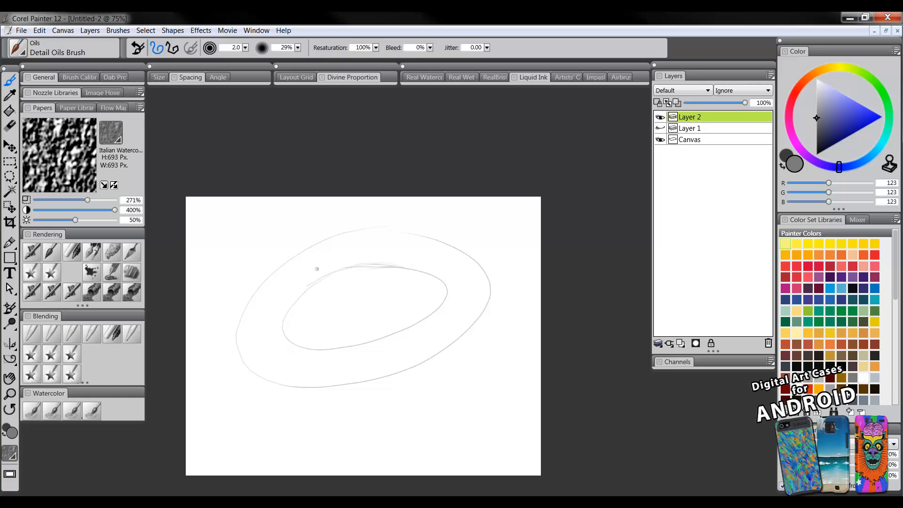
{"action": "mouse_move", "coordinate": [474, 220]}
{"action": "left_mouse_down"}
{"action": "mouse_move", "coordinate": [487, 235]}
{"action": "mouse_move", "coordinate": [473, 217]}
{"action": "left_mouse_up"}
{"action": "mouse_move", "coordinate": [337, 239]}
{"action": "left_mouse_down"}
{"action": "mouse_move", "coordinate": [346, 264]}
{"action": "mouse_move", "coordinate": [336, 237]}
{"action": "mouse_move", "coordinate": [360, 228]}
{"action": "mouse_move", "coordinate": [350, 264]}
{"action": "mouse_move", "coordinate": [314, 243]}
{"action": "mouse_move", "coordinate": [331, 266]}
{"action": "mouse_move", "coordinate": [320, 250]}
{"action": "mouse_move", "coordinate": [330, 273]}
{"action": "left_mouse_up"}
{"action": "key", "text": "ctrl+z"}
{"action": "key", "text": "ctrl+z"}
{"action": "key", "text": "ctrl+z"}
{"action": "key", "text": "ctrl+z"}
{"action": "key", "text": "ctrl+z"}
{"action": "key", "text": "ctrl+z"}
Add a new layer and draw curved cross-contour lines around the ring's band in red (RGB 220, 50, 56).
{"action": "left_click", "coordinate": [680, 344]}
{"action": "left_click", "coordinate": [785, 266]}
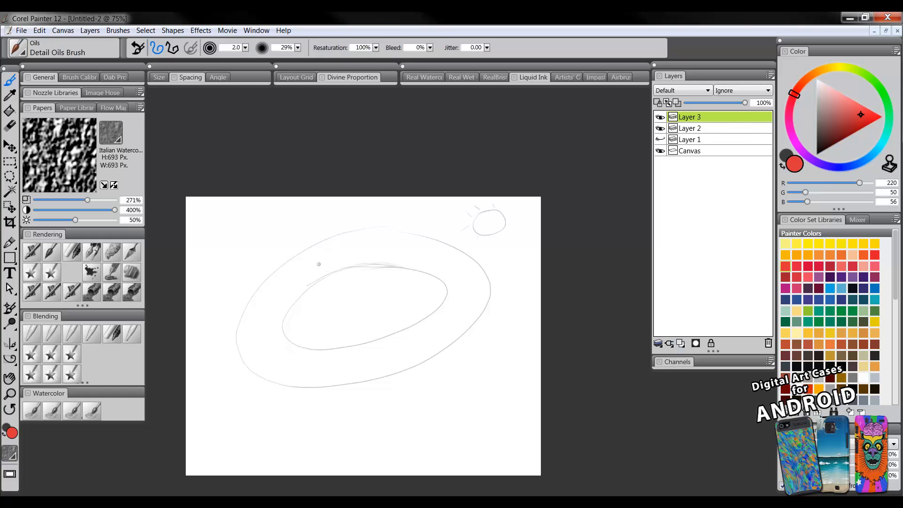
{"action": "left_click_drag", "start_coordinate": [358, 231], "coordinate": [360, 264]}
{"action": "key", "text": "ctrl+z"}
{"action": "left_click_drag", "start_coordinate": [387, 235], "coordinate": [379, 268]}
{"action": "mouse_move", "coordinate": [416, 237]}
{"action": "left_mouse_down"}
{"action": "mouse_move", "coordinate": [402, 269]}
{"action": "mouse_move", "coordinate": [484, 271]}
{"action": "mouse_move", "coordinate": [483, 295]}
{"action": "mouse_move", "coordinate": [469, 324]}
{"action": "mouse_move", "coordinate": [428, 357]}
{"action": "mouse_move", "coordinate": [377, 374]}
{"action": "left_mouse_up"}
{"action": "mouse_move", "coordinate": [344, 350]}
{"action": "left_mouse_down"}
{"action": "mouse_move", "coordinate": [349, 379]}
{"action": "mouse_move", "coordinate": [331, 382]}
{"action": "left_mouse_up"}
{"action": "mouse_move", "coordinate": [299, 348]}
{"action": "left_mouse_down"}
{"action": "mouse_move", "coordinate": [299, 387]}
{"action": "mouse_move", "coordinate": [265, 374]}
{"action": "left_mouse_up"}
{"action": "left_click_drag", "start_coordinate": [249, 310], "coordinate": [288, 318]}
{"action": "left_click_drag", "start_coordinate": [269, 286], "coordinate": [298, 300]}
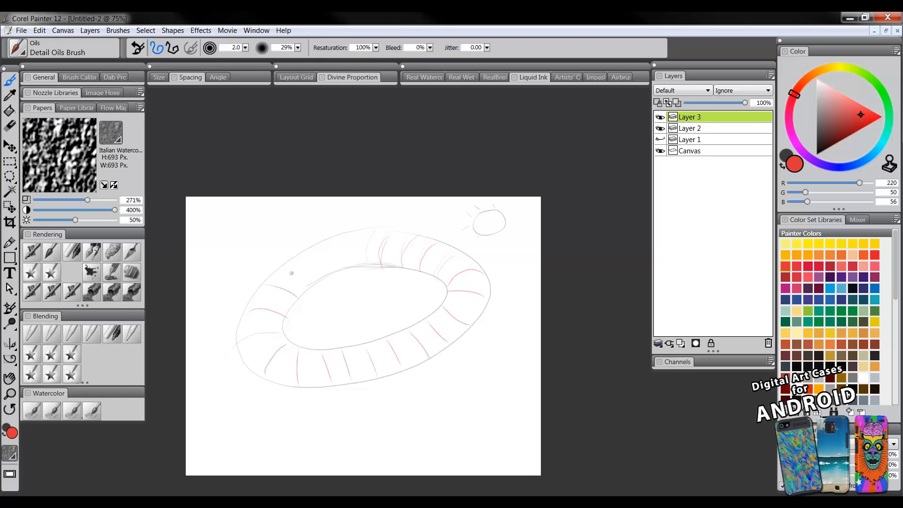
{"action": "left_click_drag", "start_coordinate": [283, 264], "coordinate": [311, 281]}
{"action": "mouse_move", "coordinate": [312, 249]}
{"action": "left_mouse_down"}
{"action": "mouse_move", "coordinate": [331, 270]}
{"action": "mouse_move", "coordinate": [333, 246]}
{"action": "mouse_move", "coordinate": [347, 267]}
{"action": "left_mouse_up"}
Trace a lengthwise contour around the ring's band in blue (RGB 49, 66, 221), and delete the guideline layer.
{"action": "left_click", "coordinate": [844, 167]}
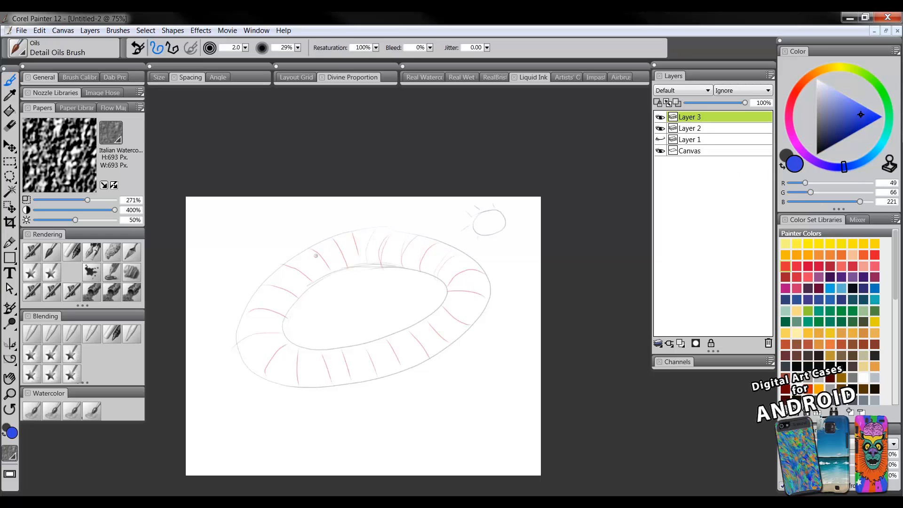
{"action": "mouse_move", "coordinate": [291, 267]}
{"action": "left_mouse_down"}
{"action": "mouse_move", "coordinate": [383, 236]}
{"action": "mouse_move", "coordinate": [449, 253]}
{"action": "mouse_move", "coordinate": [469, 268]}
{"action": "mouse_move", "coordinate": [477, 294]}
{"action": "mouse_move", "coordinate": [462, 327]}
{"action": "mouse_move", "coordinate": [434, 350]}
{"action": "mouse_move", "coordinate": [385, 369]}
{"action": "mouse_move", "coordinate": [280, 377]}
{"action": "mouse_move", "coordinate": [248, 349]}
{"action": "mouse_move", "coordinate": [251, 310]}
{"action": "mouse_move", "coordinate": [289, 289]}
{"action": "left_mouse_up"}
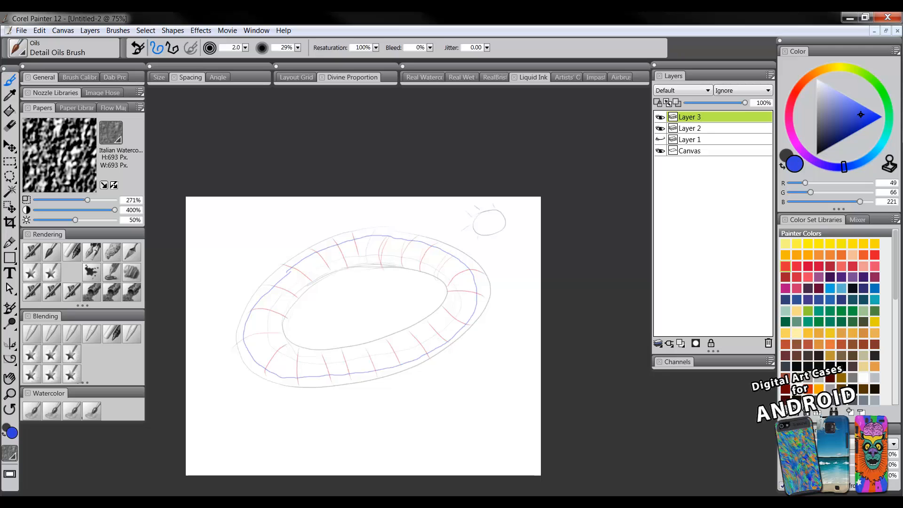
{"action": "left_click", "coordinate": [770, 344]}
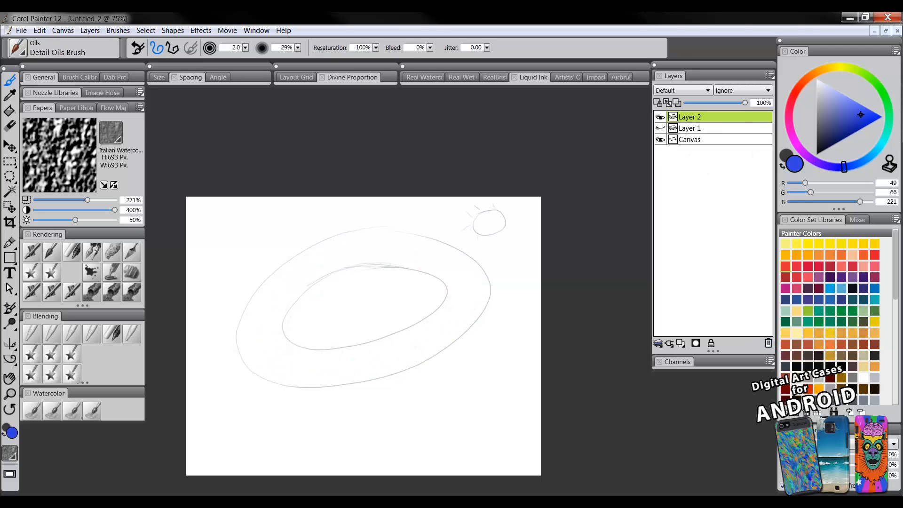
Hatch the ring's upper inner edge and its lower-left outer side in grey (RGB 111, 111, 111), fading into the band.
{"action": "left_click", "coordinate": [810, 121]}
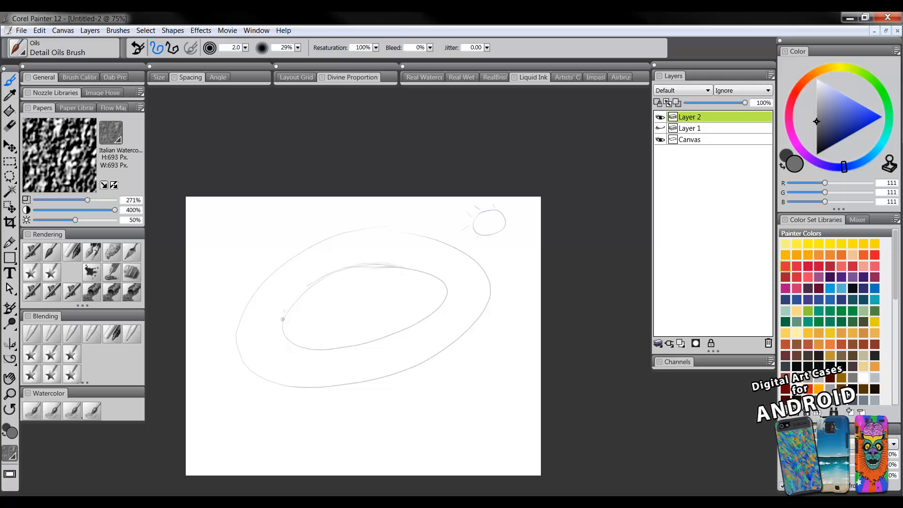
{"action": "mouse_move", "coordinate": [282, 319]}
{"action": "left_mouse_down"}
{"action": "mouse_move", "coordinate": [342, 263]}
{"action": "mouse_move", "coordinate": [331, 271]}
{"action": "mouse_move", "coordinate": [351, 261]}
{"action": "mouse_move", "coordinate": [431, 274]}
{"action": "left_mouse_up"}
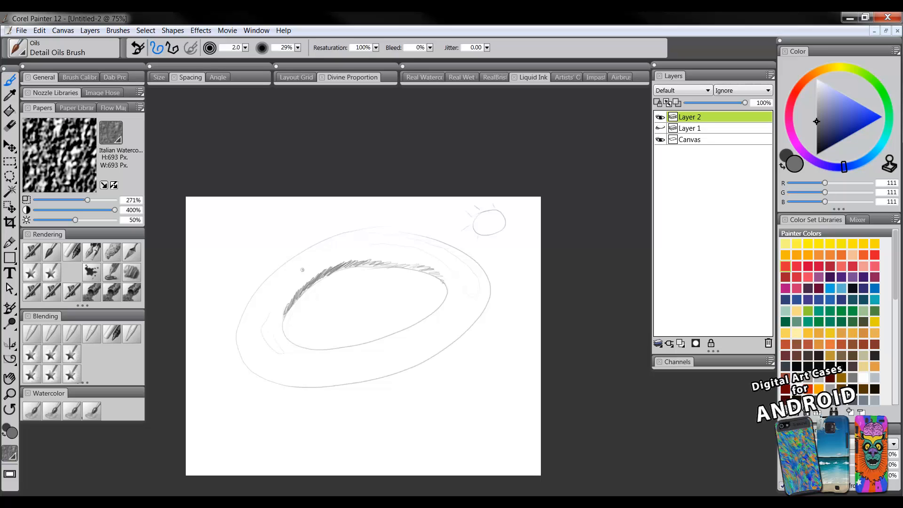
{"action": "mouse_move", "coordinate": [240, 332]}
{"action": "left_mouse_down"}
{"action": "mouse_move", "coordinate": [254, 371]}
{"action": "mouse_move", "coordinate": [291, 384]}
{"action": "mouse_move", "coordinate": [358, 383]}
{"action": "mouse_move", "coordinate": [423, 362]}
{"action": "left_mouse_up"}
{"action": "mouse_move", "coordinate": [262, 290]}
{"action": "left_mouse_down"}
{"action": "mouse_move", "coordinate": [242, 327]}
{"action": "mouse_move", "coordinate": [266, 366]}
{"action": "mouse_move", "coordinate": [308, 364]}
{"action": "mouse_move", "coordinate": [300, 377]}
{"action": "mouse_move", "coordinate": [348, 370]}
{"action": "mouse_move", "coordinate": [360, 379]}
{"action": "mouse_move", "coordinate": [425, 361]}
{"action": "left_mouse_up"}
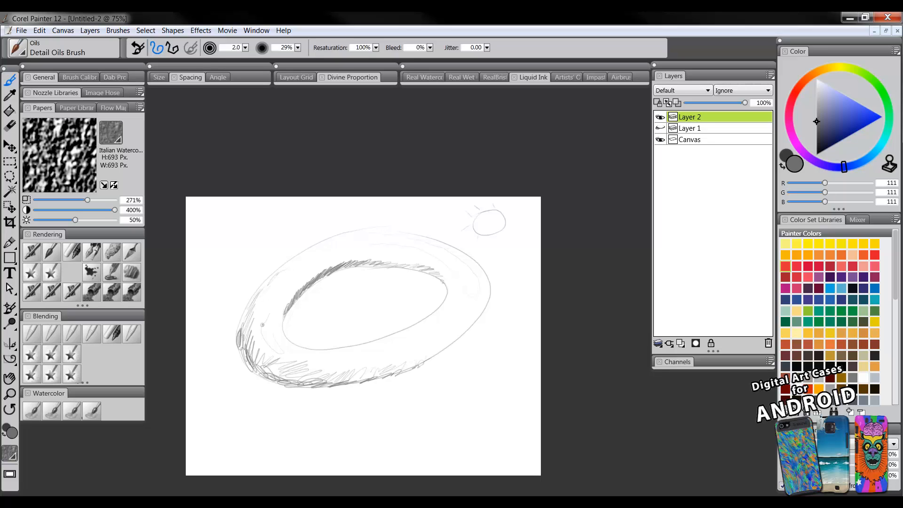
{"action": "left_click_drag", "start_coordinate": [260, 333], "coordinate": [268, 354]}
{"action": "mouse_move", "coordinate": [283, 311]}
{"action": "left_mouse_down"}
{"action": "mouse_move", "coordinate": [321, 265]}
{"action": "mouse_move", "coordinate": [353, 253]}
{"action": "mouse_move", "coordinate": [443, 272]}
{"action": "mouse_move", "coordinate": [447, 292]}
{"action": "left_mouse_up"}
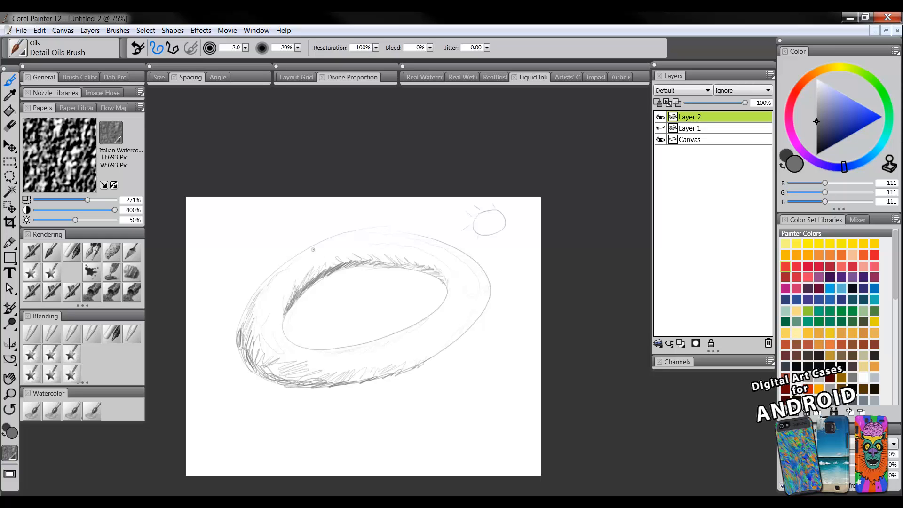
Shade the ring's outer edge and upper inner arc softly with the Digital Airbrush at size 41.5.
{"action": "left_click", "coordinate": [32, 254]}
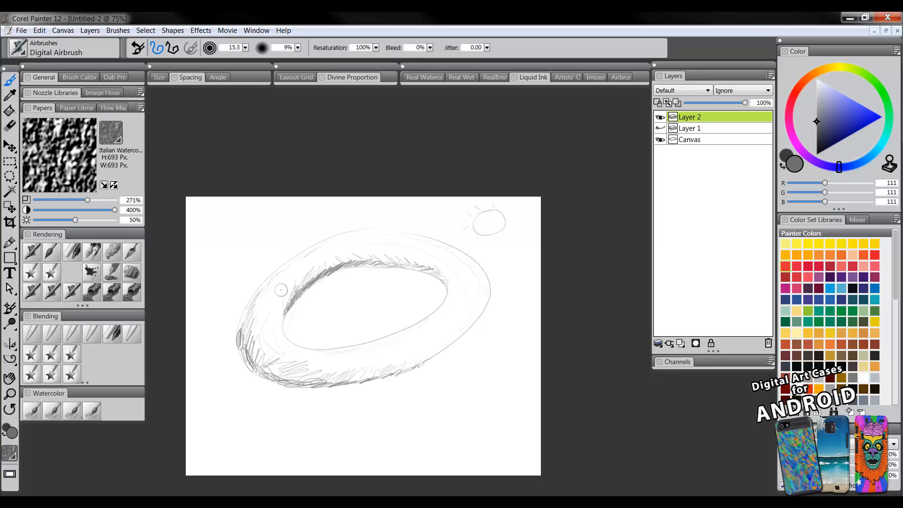
{"action": "left_click_drag", "start_coordinate": [250, 345], "coordinate": [290, 275]}
{"action": "key", "text": "ctrl+z"}
{"action": "left_click_drag", "start_coordinate": [256, 337], "coordinate": [291, 276]}
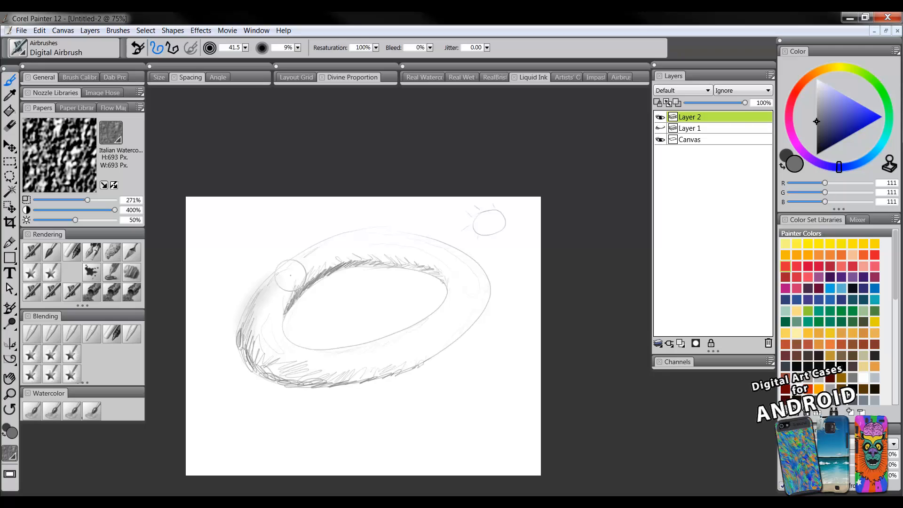
{"action": "mouse_move", "coordinate": [252, 343]}
{"action": "left_mouse_down"}
{"action": "mouse_move", "coordinate": [303, 352]}
{"action": "mouse_move", "coordinate": [352, 382]}
{"action": "mouse_move", "coordinate": [272, 369]}
{"action": "mouse_move", "coordinate": [428, 347]}
{"action": "mouse_move", "coordinate": [376, 370]}
{"action": "mouse_move", "coordinate": [408, 356]}
{"action": "mouse_move", "coordinate": [471, 293]}
{"action": "mouse_move", "coordinate": [470, 267]}
{"action": "left_mouse_up"}
{"action": "mouse_move", "coordinate": [283, 295]}
{"action": "left_mouse_down"}
{"action": "mouse_move", "coordinate": [333, 269]}
{"action": "mouse_move", "coordinate": [421, 262]}
{"action": "left_mouse_up"}
{"action": "left_click_drag", "start_coordinate": [369, 250], "coordinate": [440, 276]}
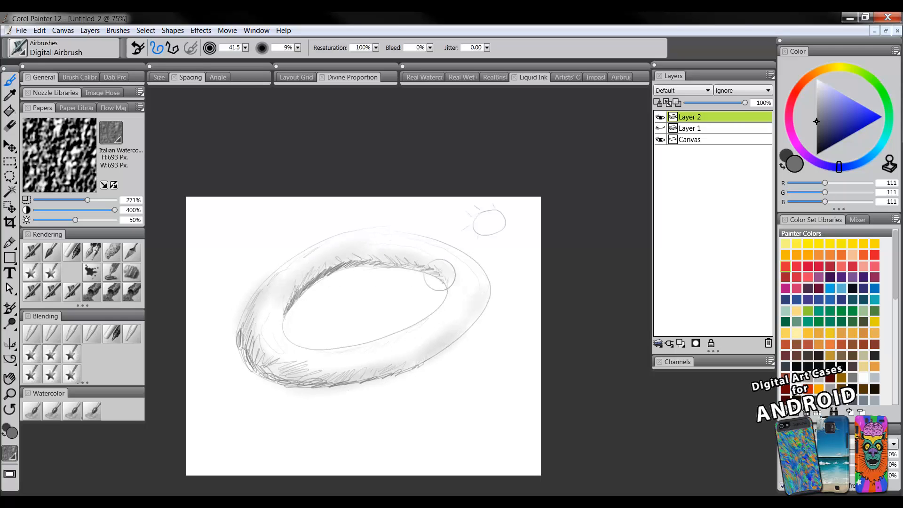
Build up the airbrush shading along the ring's lower band, upper arc and right-hand side.
{"action": "mouse_move", "coordinate": [290, 353]}
{"action": "left_mouse_down"}
{"action": "mouse_move", "coordinate": [270, 363]}
{"action": "mouse_move", "coordinate": [284, 379]}
{"action": "mouse_move", "coordinate": [244, 345]}
{"action": "mouse_move", "coordinate": [410, 355]}
{"action": "mouse_move", "coordinate": [275, 348]}
{"action": "mouse_move", "coordinate": [443, 343]}
{"action": "mouse_move", "coordinate": [390, 364]}
{"action": "mouse_move", "coordinate": [490, 268]}
{"action": "left_mouse_up"}
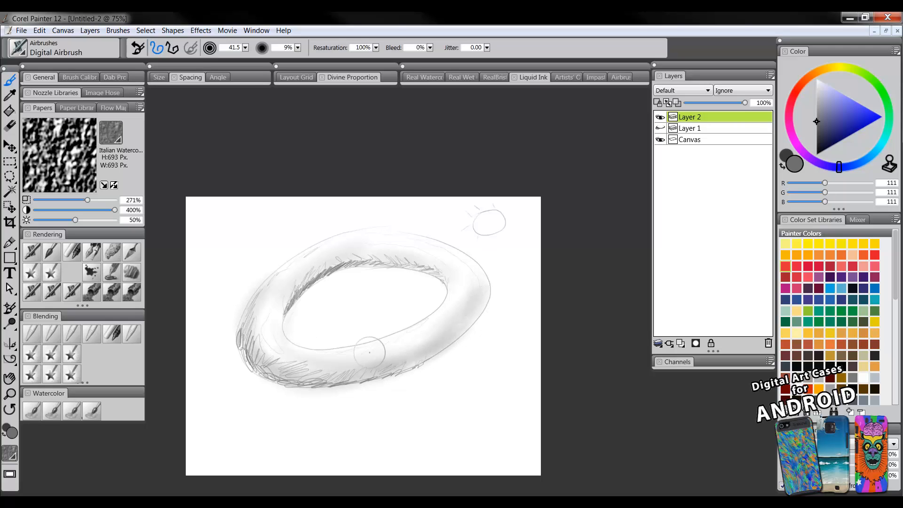
{"action": "mouse_move", "coordinate": [369, 250]}
{"action": "left_mouse_down"}
{"action": "mouse_move", "coordinate": [359, 252]}
{"action": "mouse_move", "coordinate": [410, 255]}
{"action": "mouse_move", "coordinate": [395, 241]}
{"action": "left_mouse_up"}
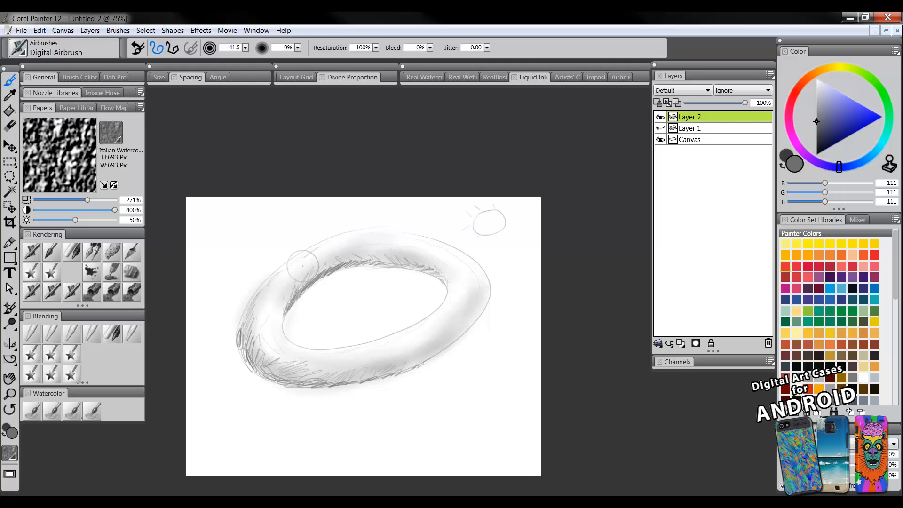
{"action": "left_click_drag", "start_coordinate": [348, 363], "coordinate": [426, 344]}
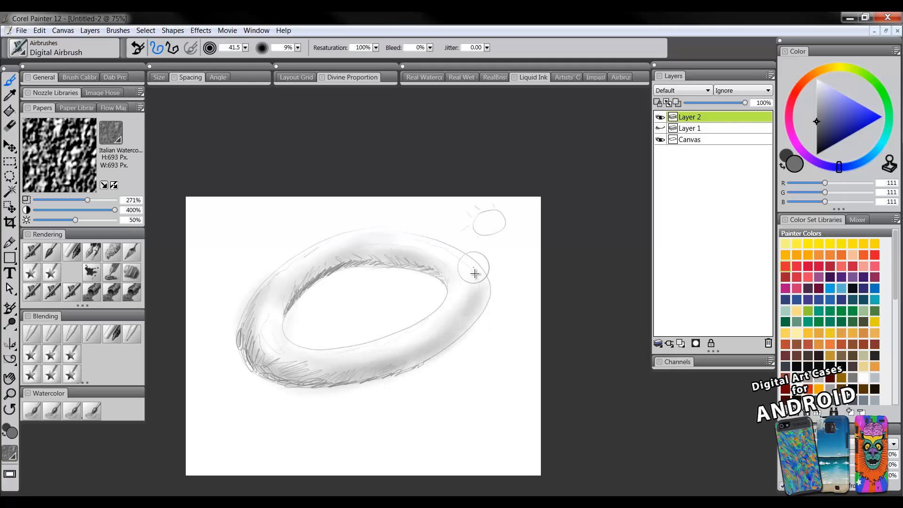
{"action": "mouse_move", "coordinate": [476, 274]}
{"action": "left_mouse_down"}
{"action": "mouse_move", "coordinate": [470, 329]}
{"action": "mouse_move", "coordinate": [489, 296]}
{"action": "mouse_move", "coordinate": [416, 363]}
{"action": "mouse_move", "coordinate": [441, 333]}
{"action": "mouse_move", "coordinate": [430, 355]}
{"action": "mouse_move", "coordinate": [300, 376]}
{"action": "mouse_move", "coordinate": [348, 379]}
{"action": "left_mouse_up"}
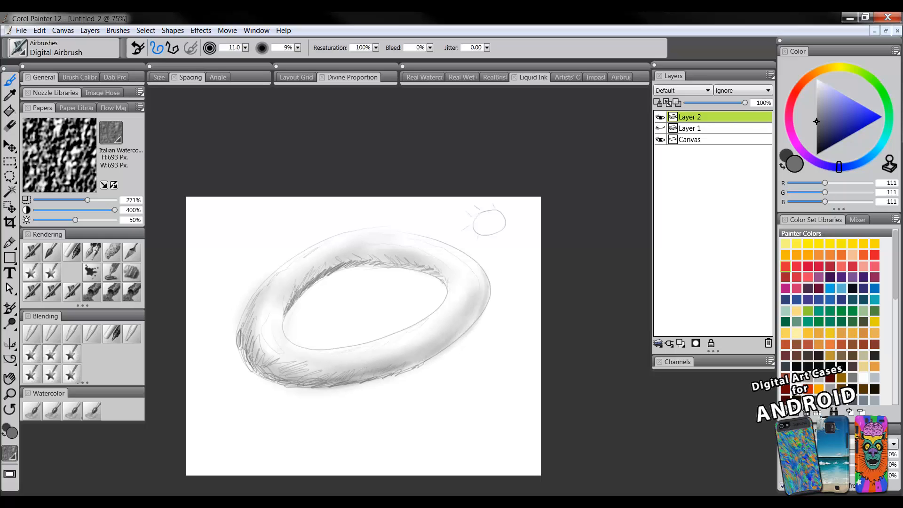
Darken the ring's inner upper edge and outer lower edge with the Digital Airbrush at size 11.
{"action": "mouse_move", "coordinate": [294, 378]}
{"action": "left_mouse_down"}
{"action": "mouse_move", "coordinate": [258, 372]}
{"action": "mouse_move", "coordinate": [246, 332]}
{"action": "mouse_move", "coordinate": [243, 349]}
{"action": "left_mouse_up"}
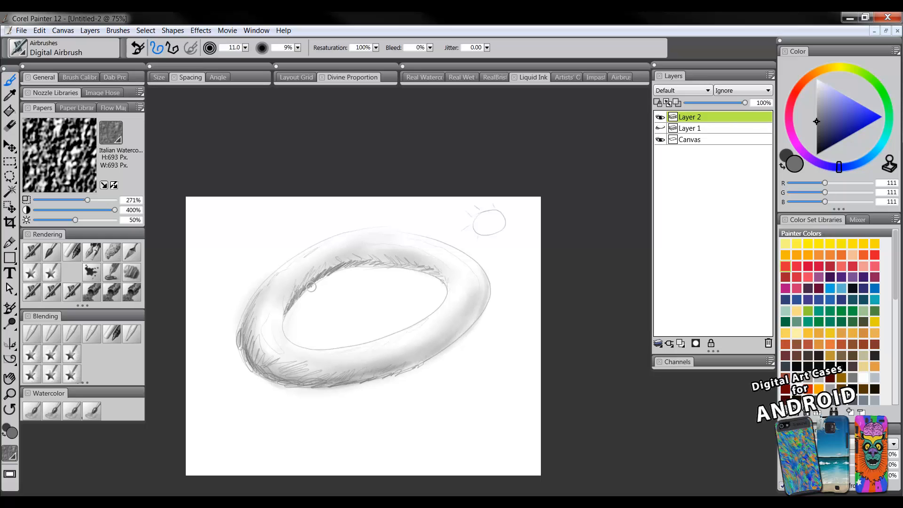
{"action": "mouse_move", "coordinate": [311, 287]}
{"action": "left_mouse_down"}
{"action": "mouse_move", "coordinate": [390, 261]}
{"action": "mouse_move", "coordinate": [347, 262]}
{"action": "mouse_move", "coordinate": [438, 278]}
{"action": "mouse_move", "coordinate": [407, 260]}
{"action": "mouse_move", "coordinate": [439, 264]}
{"action": "mouse_move", "coordinate": [416, 259]}
{"action": "left_mouse_up"}
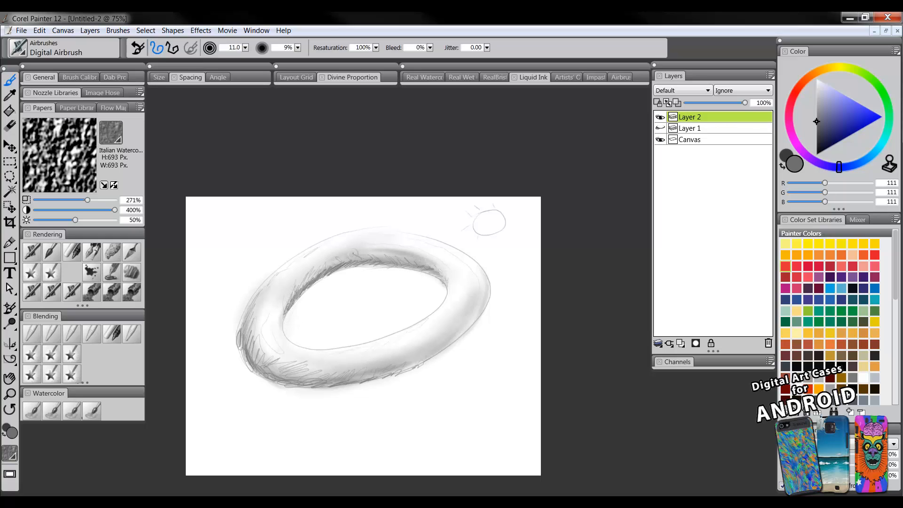
{"action": "mouse_move", "coordinate": [257, 325]}
{"action": "left_mouse_down"}
{"action": "mouse_move", "coordinate": [247, 326]}
{"action": "mouse_move", "coordinate": [246, 356]}
{"action": "mouse_move", "coordinate": [262, 294]}
{"action": "left_mouse_up"}
{"action": "mouse_move", "coordinate": [267, 380]}
{"action": "left_mouse_down"}
{"action": "mouse_move", "coordinate": [353, 379]}
{"action": "mouse_move", "coordinate": [426, 359]}
{"action": "mouse_move", "coordinate": [470, 325]}
{"action": "left_mouse_up"}
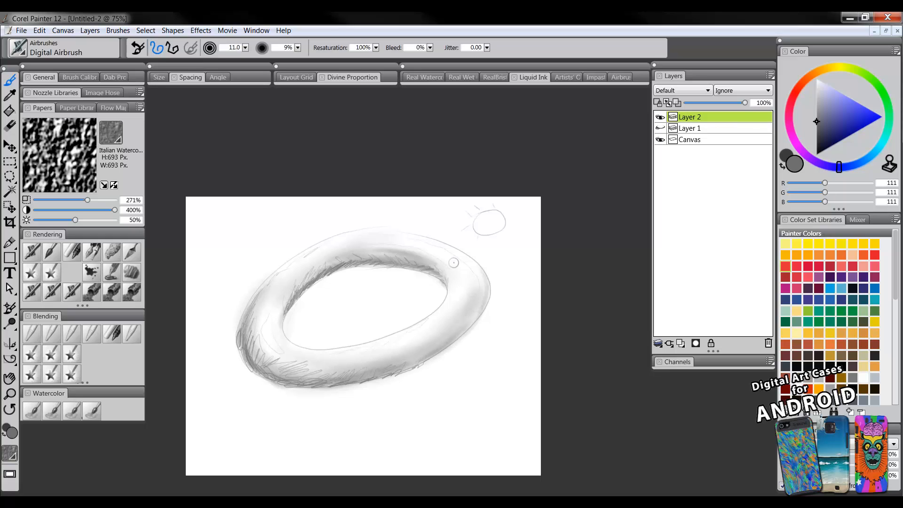
{"action": "mouse_move", "coordinate": [414, 272]}
{"action": "left_mouse_down"}
{"action": "mouse_move", "coordinate": [350, 266]}
{"action": "mouse_move", "coordinate": [443, 269]}
{"action": "mouse_move", "coordinate": [403, 265]}
{"action": "mouse_move", "coordinate": [446, 291]}
{"action": "mouse_move", "coordinate": [322, 273]}
{"action": "mouse_move", "coordinate": [381, 252]}
{"action": "mouse_move", "coordinate": [444, 244]}
{"action": "mouse_move", "coordinate": [323, 261]}
{"action": "mouse_move", "coordinate": [353, 258]}
{"action": "mouse_move", "coordinate": [291, 290]}
{"action": "mouse_move", "coordinate": [292, 260]}
{"action": "mouse_move", "coordinate": [311, 254]}
{"action": "mouse_move", "coordinate": [380, 235]}
{"action": "mouse_move", "coordinate": [444, 245]}
{"action": "left_mouse_up"}
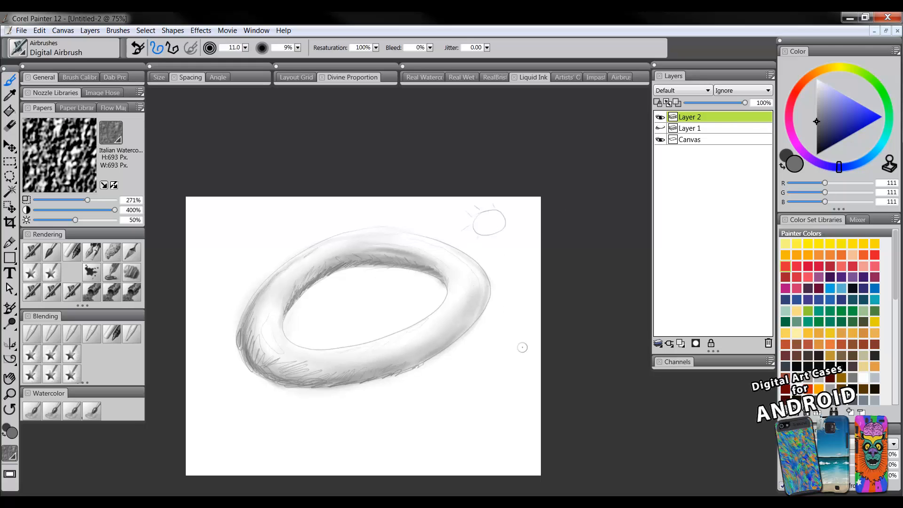
Smooth the ring's hatching into the shading with the Diffuse Blur blender.
{"action": "left_click", "coordinate": [32, 335]}
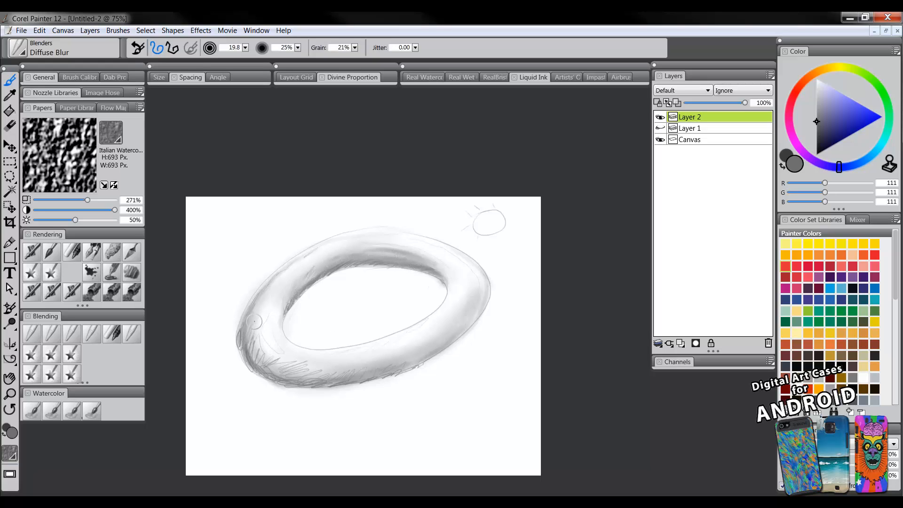
{"action": "mouse_move", "coordinate": [280, 370]}
{"action": "left_mouse_down"}
{"action": "mouse_move", "coordinate": [317, 370]}
{"action": "mouse_move", "coordinate": [315, 361]}
{"action": "left_mouse_up"}
Examine the shaded ring as a whole at several zoom levels.
{"action": "left_click", "coordinate": [9, 393]}
{"action": "left_click", "coordinate": [411, 341], "text": "alt"}
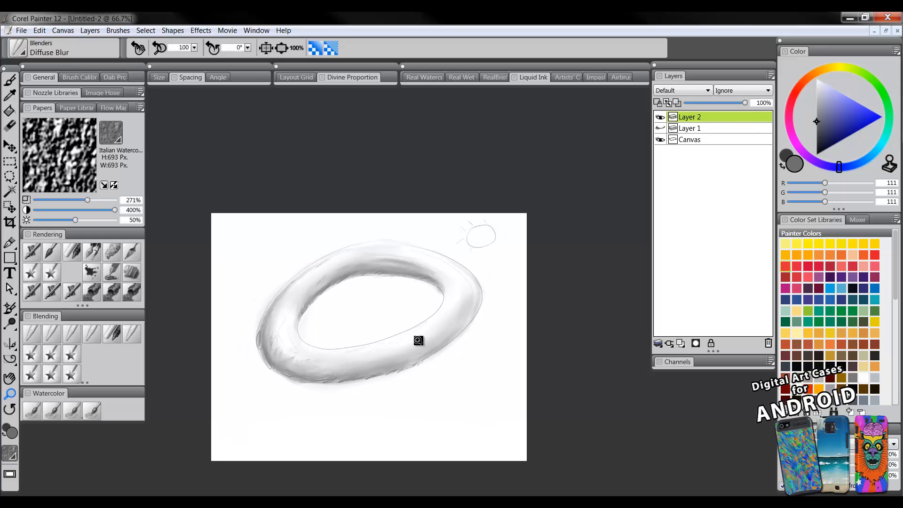
{"action": "left_click_drag", "start_coordinate": [444, 310], "coordinate": [443, 341]}
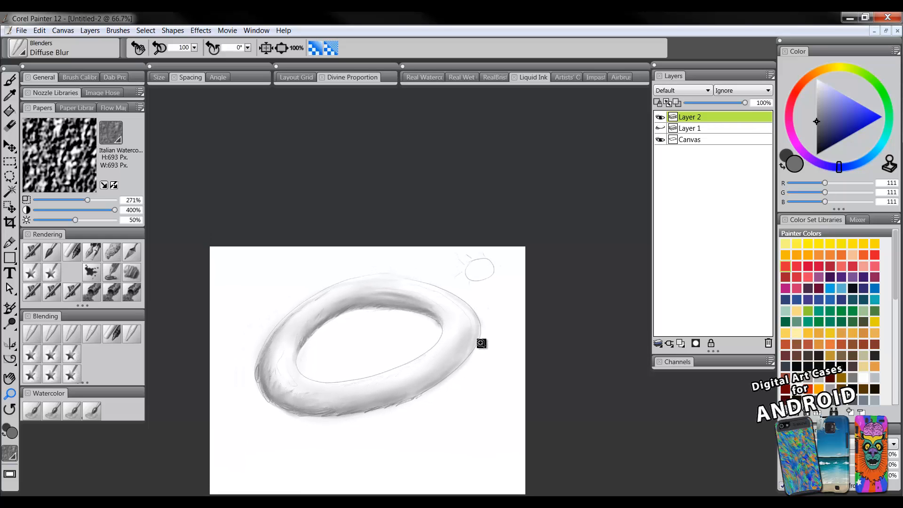
{"action": "mouse_move", "coordinate": [448, 387]}
{"action": "left_mouse_down"}
{"action": "mouse_move", "coordinate": [446, 406]}
{"action": "mouse_move", "coordinate": [458, 365]}
{"action": "left_mouse_up"}
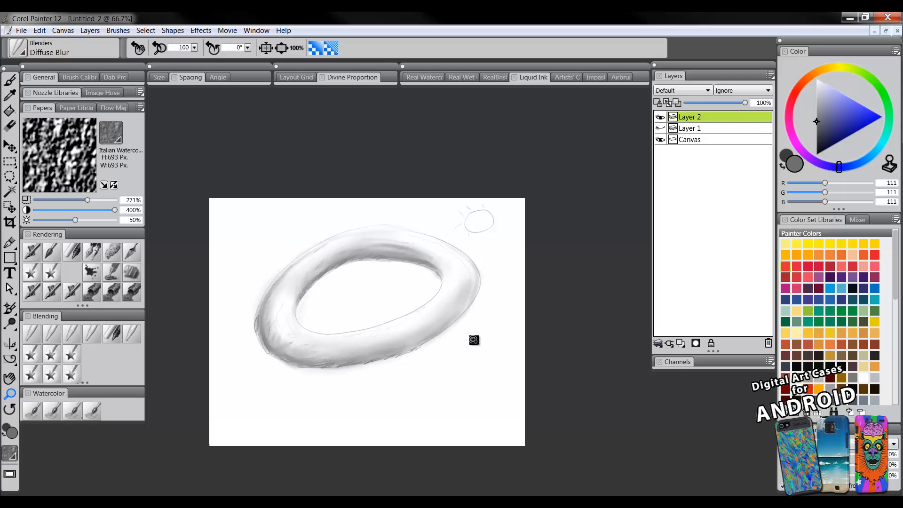
{"action": "left_click", "coordinate": [440, 356], "text": "alt"}
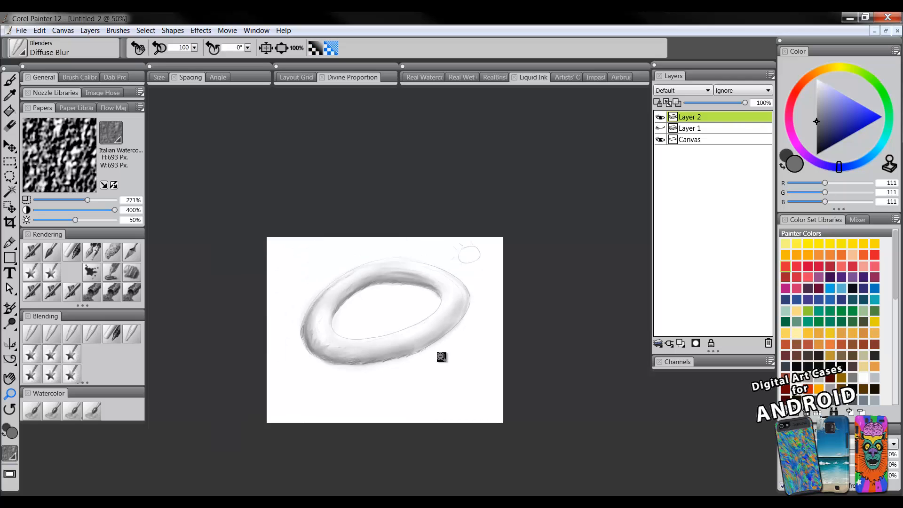
{"action": "left_click", "coordinate": [449, 355], "text": "alt"}
{"action": "left_click", "coordinate": [450, 355], "text": "alt"}
{"action": "left_click", "coordinate": [456, 358], "text": "alt"}
{"action": "left_click", "coordinate": [455, 360]}
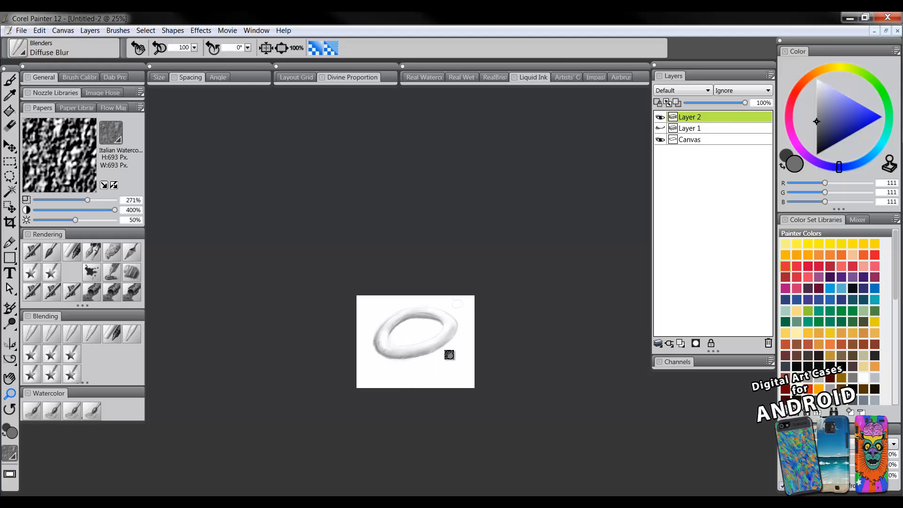
{"action": "left_click", "coordinate": [430, 366]}
{"action": "left_click", "coordinate": [433, 371]}
{"action": "left_click", "coordinate": [433, 371]}
{"action": "left_click_drag", "start_coordinate": [432, 365], "coordinate": [468, 331]}
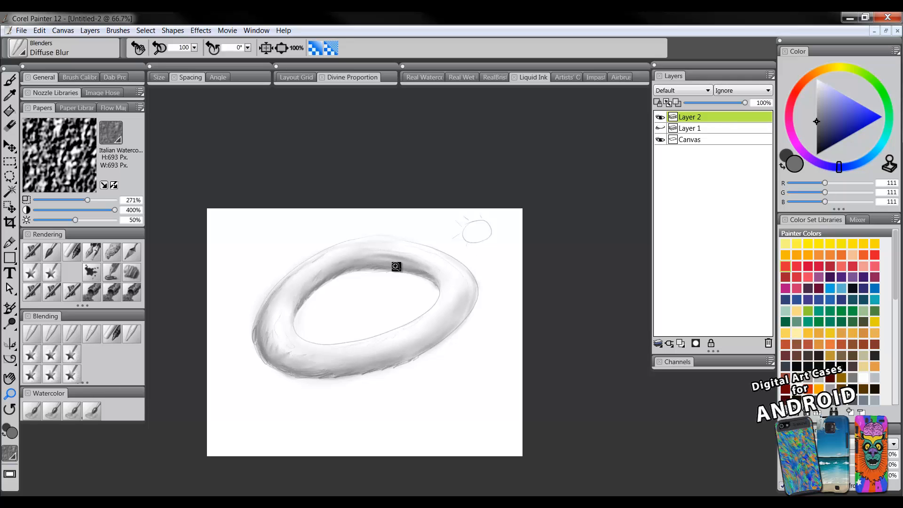
Sketch red cross-contour lines around the ring on a new layer with the Detail Oils Brush, and delete that layer.
{"action": "left_click", "coordinate": [836, 109]}
{"action": "left_click", "coordinate": [795, 93]}
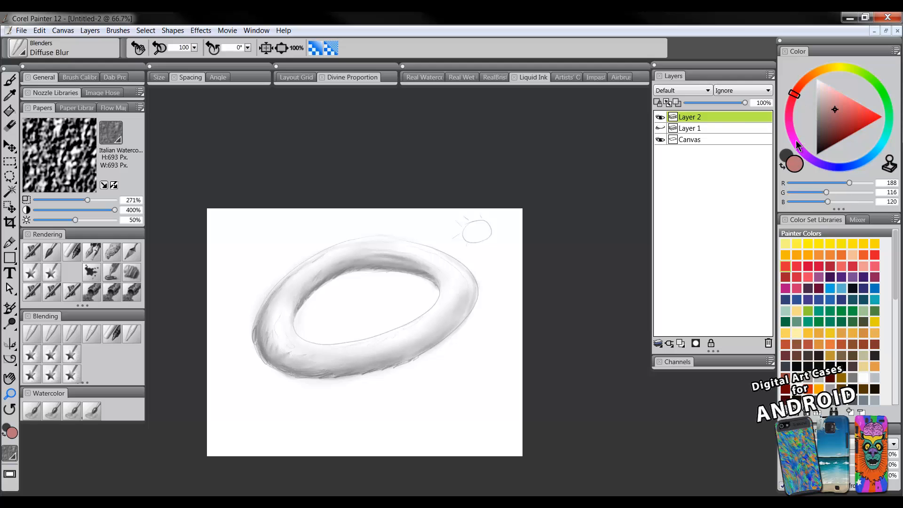
{"action": "left_click", "coordinate": [681, 343]}
{"action": "key", "text": "b"}
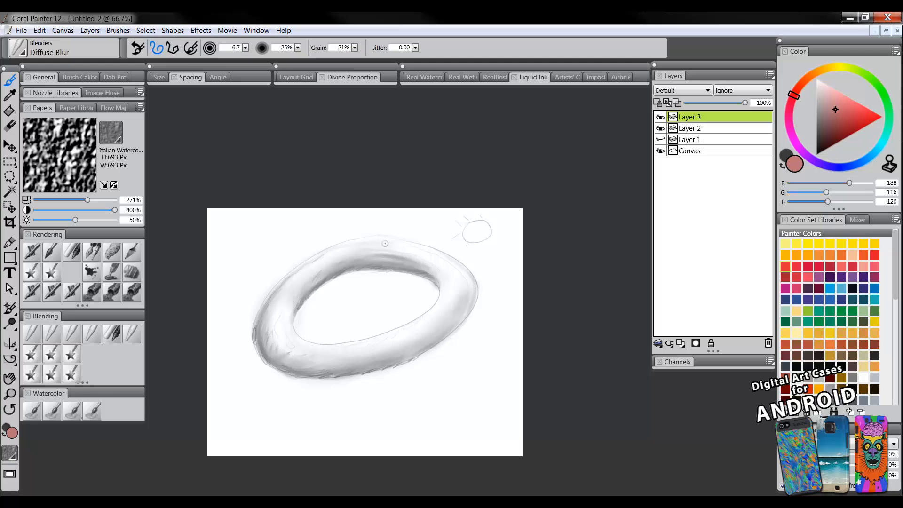
{"action": "left_click", "coordinate": [870, 123]}
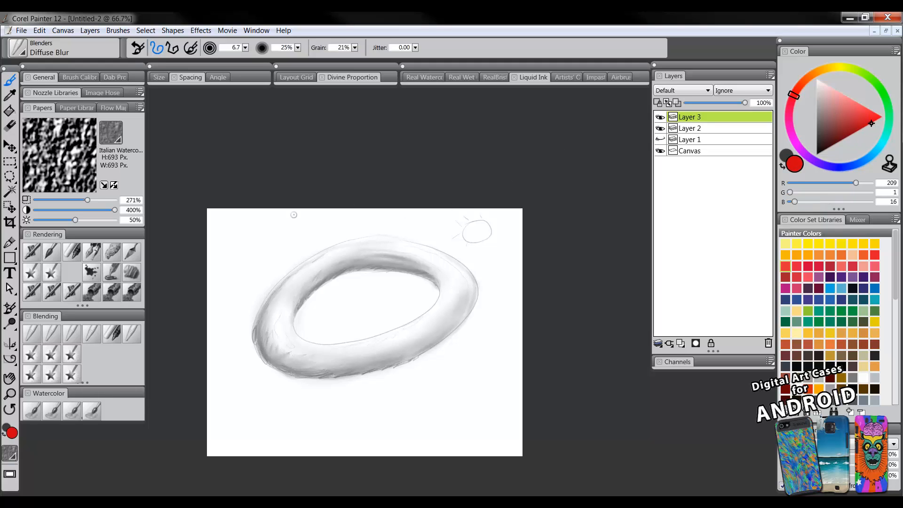
{"action": "left_click", "coordinate": [52, 254]}
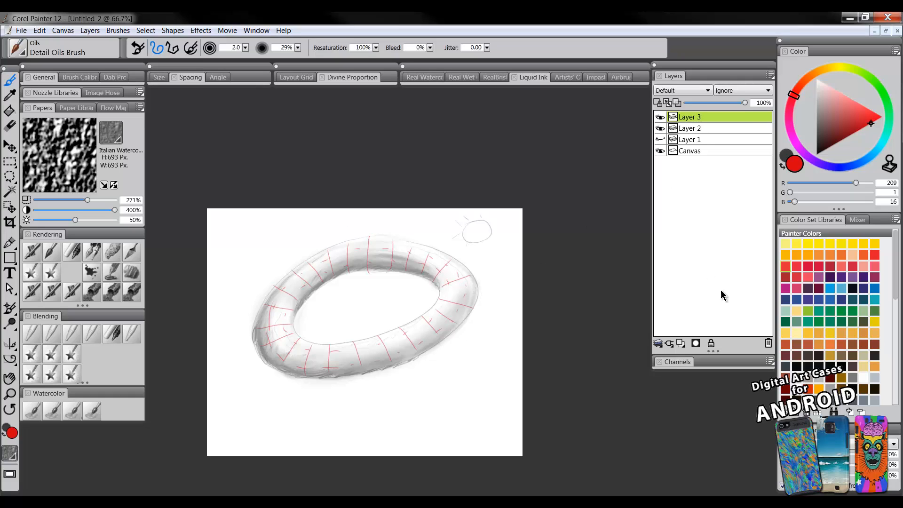
{"action": "left_click", "coordinate": [768, 343]}
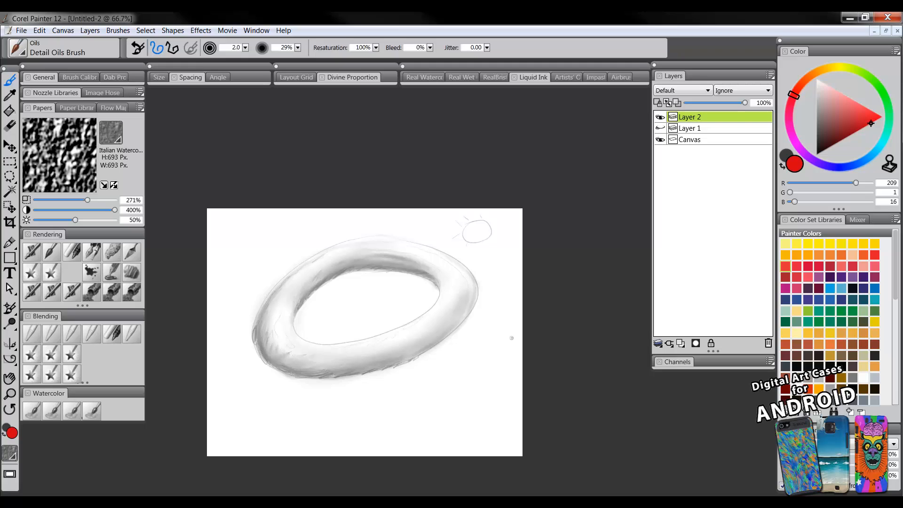
Clear the entire ring drawing from Layer 2 to leave a blank page.
{"action": "key", "text": "ctrl+a"}
{"action": "key", "text": "Delete"}
{"action": "key", "text": "ctrl+d"}
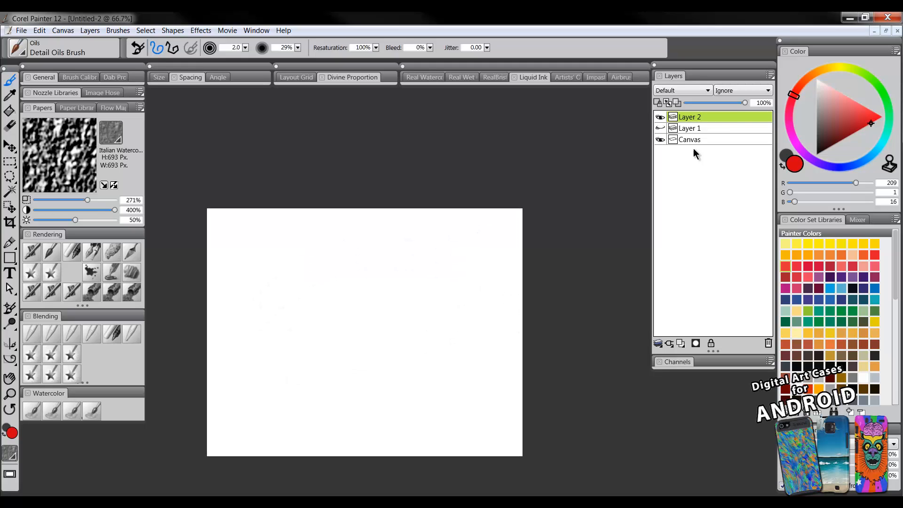
Sketch a standing figure in grey (RGB 111) from primitives: round head, box torso, shoulder spheres, raised cylindrical arm and bent legs.
{"action": "left_click", "coordinate": [817, 122]}
{"action": "left_click_drag", "start_coordinate": [379, 344], "coordinate": [410, 285]}
{"action": "left_click", "coordinate": [9, 377]}
{"action": "scroll", "coordinate": [373, 295], "scroll_direction": "up", "scroll_amount": 1}
{"action": "key", "text": "b"}
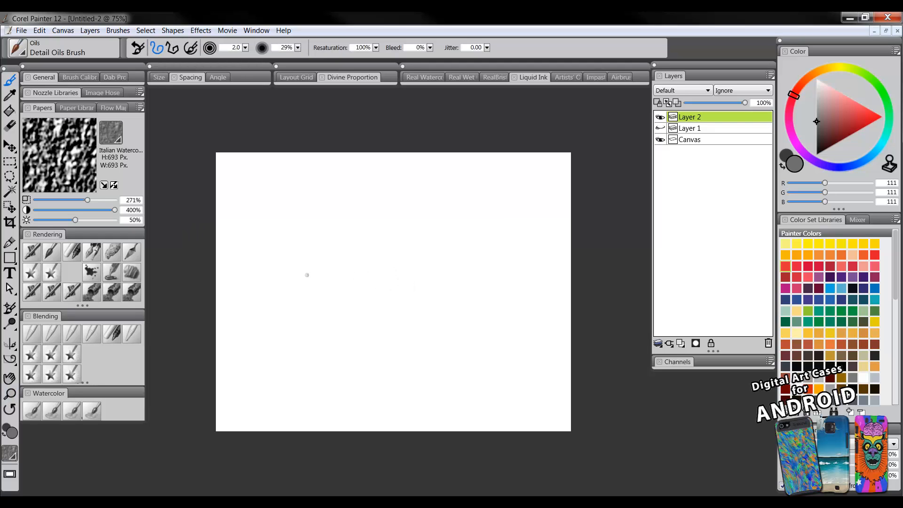
{"action": "mouse_move", "coordinate": [294, 216]}
{"action": "left_mouse_down"}
{"action": "mouse_move", "coordinate": [312, 253]}
{"action": "mouse_move", "coordinate": [293, 257]}
{"action": "mouse_move", "coordinate": [321, 250]}
{"action": "left_mouse_up"}
{"action": "left_click_drag", "start_coordinate": [287, 255], "coordinate": [287, 316]}
{"action": "left_click_drag", "start_coordinate": [326, 249], "coordinate": [325, 301]}
{"action": "mouse_move", "coordinate": [281, 261]}
{"action": "left_mouse_down"}
{"action": "mouse_move", "coordinate": [325, 253]}
{"action": "mouse_move", "coordinate": [320, 264]}
{"action": "mouse_move", "coordinate": [288, 258]}
{"action": "mouse_move", "coordinate": [264, 272]}
{"action": "mouse_move", "coordinate": [266, 281]}
{"action": "mouse_move", "coordinate": [273, 275]}
{"action": "mouse_move", "coordinate": [257, 275]}
{"action": "mouse_move", "coordinate": [243, 234]}
{"action": "left_mouse_up"}
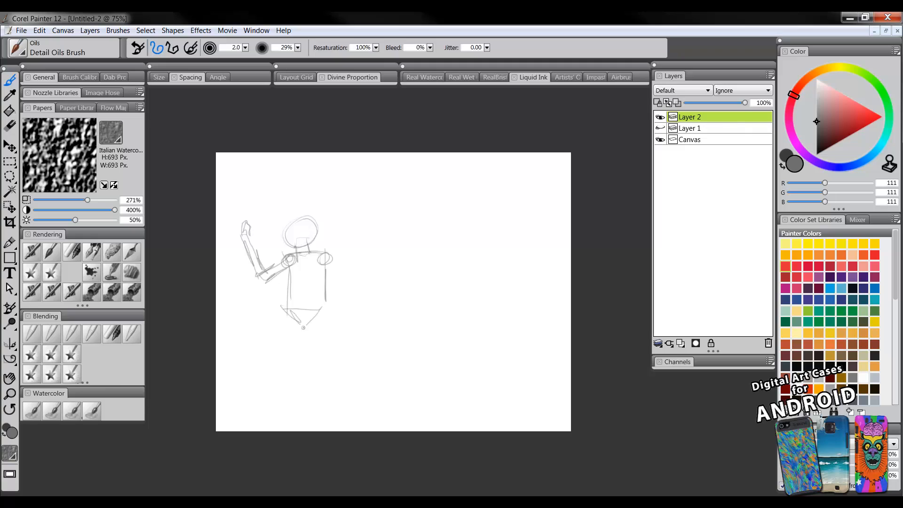
{"action": "mouse_move", "coordinate": [304, 328]}
{"action": "left_mouse_down"}
{"action": "mouse_move", "coordinate": [278, 345]}
{"action": "mouse_move", "coordinate": [289, 364]}
{"action": "mouse_move", "coordinate": [275, 352]}
{"action": "mouse_move", "coordinate": [270, 395]}
{"action": "left_mouse_up"}
{"action": "mouse_move", "coordinate": [289, 362]}
{"action": "left_mouse_down"}
{"action": "mouse_move", "coordinate": [284, 401]}
{"action": "mouse_move", "coordinate": [263, 412]}
{"action": "mouse_move", "coordinate": [271, 402]}
{"action": "left_mouse_up"}
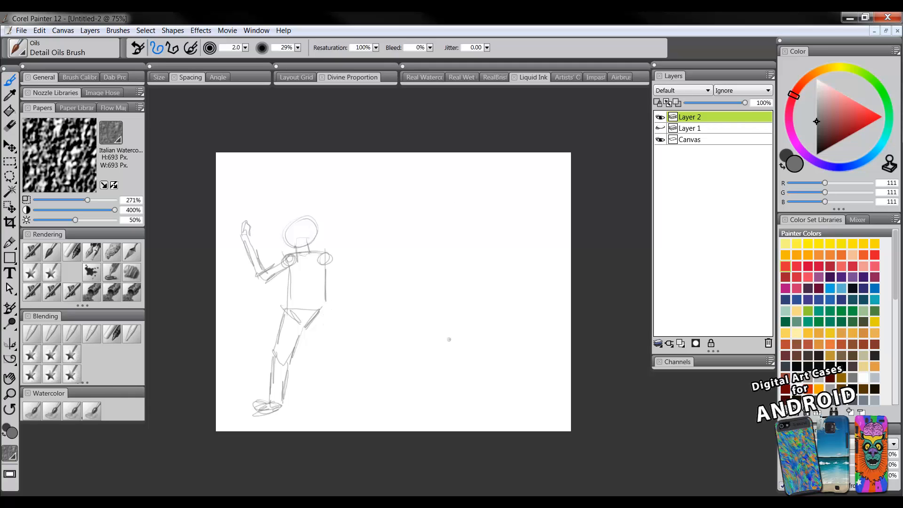
Sketch the car's body beside the figure as a flat box in perspective, with two elliptical wheels on its side.
{"action": "mouse_move", "coordinate": [449, 304]}
{"action": "left_mouse_down"}
{"action": "mouse_move", "coordinate": [427, 315]}
{"action": "mouse_move", "coordinate": [456, 338]}
{"action": "left_mouse_up"}
{"action": "left_click_drag", "start_coordinate": [401, 336], "coordinate": [467, 340]}
{"action": "mouse_move", "coordinate": [451, 302]}
{"action": "left_mouse_down"}
{"action": "mouse_move", "coordinate": [525, 307]}
{"action": "mouse_move", "coordinate": [466, 342]}
{"action": "left_mouse_up"}
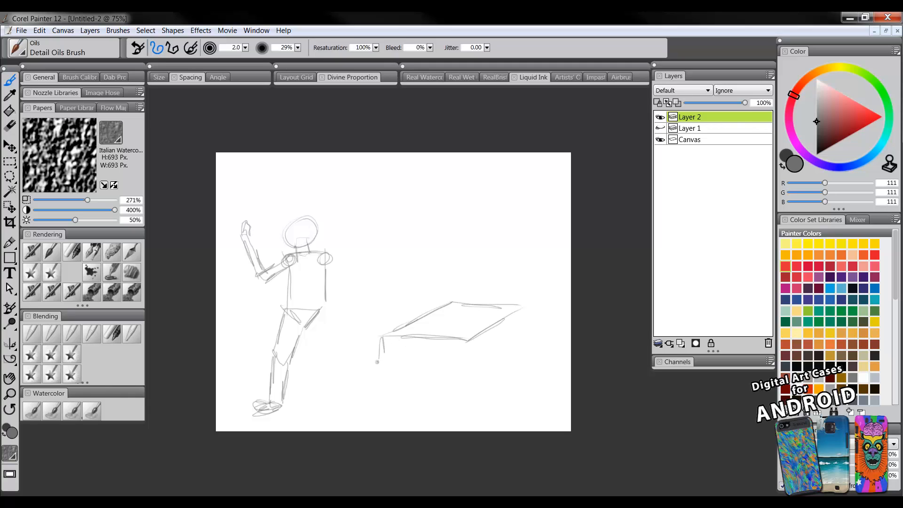
{"action": "left_click_drag", "start_coordinate": [377, 362], "coordinate": [472, 359]}
{"action": "mouse_move", "coordinate": [523, 322]}
{"action": "left_mouse_down"}
{"action": "mouse_move", "coordinate": [468, 362]}
{"action": "mouse_move", "coordinate": [479, 380]}
{"action": "mouse_move", "coordinate": [507, 333]}
{"action": "mouse_move", "coordinate": [512, 362]}
{"action": "mouse_move", "coordinate": [503, 322]}
{"action": "mouse_move", "coordinate": [512, 357]}
{"action": "left_mouse_up"}
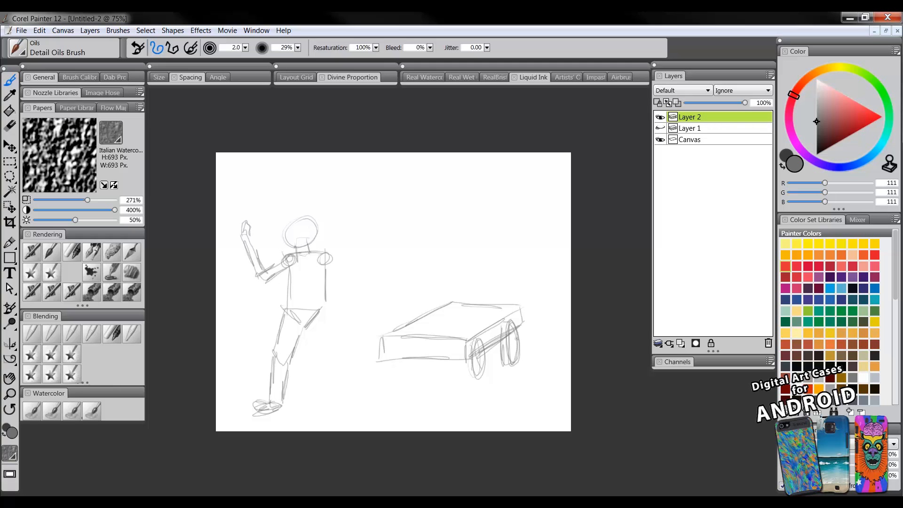
Add the box-shaped cabin, windshield, headlights, far front wheel, steering wheel and wheel hub to the rough car.
{"action": "mouse_move", "coordinate": [400, 346]}
{"action": "left_mouse_down"}
{"action": "mouse_move", "coordinate": [454, 346]}
{"action": "mouse_move", "coordinate": [444, 326]}
{"action": "mouse_move", "coordinate": [464, 330]}
{"action": "left_mouse_up"}
{"action": "mouse_move", "coordinate": [422, 298]}
{"action": "left_mouse_down"}
{"action": "mouse_move", "coordinate": [461, 303]}
{"action": "mouse_move", "coordinate": [470, 327]}
{"action": "mouse_move", "coordinate": [475, 275]}
{"action": "mouse_move", "coordinate": [498, 291]}
{"action": "mouse_move", "coordinate": [470, 276]}
{"action": "mouse_move", "coordinate": [516, 283]}
{"action": "mouse_move", "coordinate": [498, 290]}
{"action": "mouse_move", "coordinate": [517, 281]}
{"action": "mouse_move", "coordinate": [483, 330]}
{"action": "mouse_move", "coordinate": [511, 292]}
{"action": "left_mouse_up"}
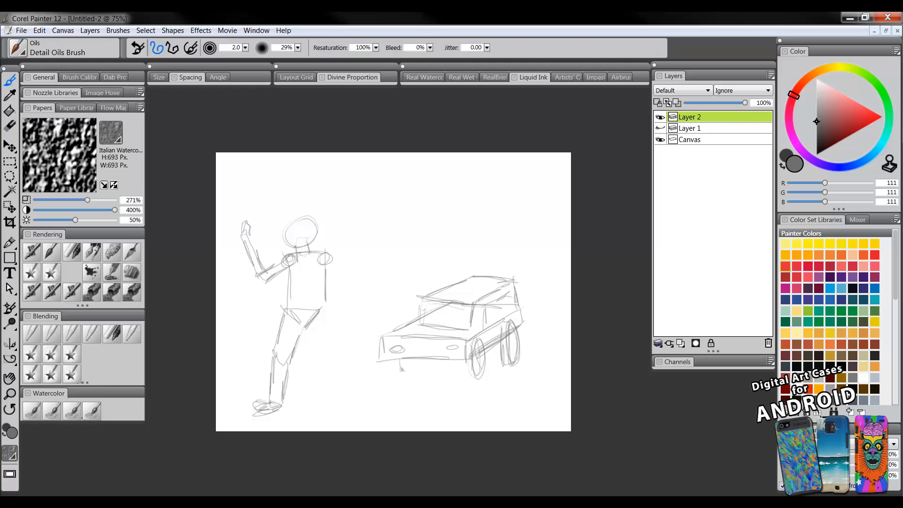
{"action": "left_click_drag", "start_coordinate": [420, 353], "coordinate": [409, 368]}
{"action": "left_click_drag", "start_coordinate": [436, 329], "coordinate": [458, 327]}
{"action": "left_click_drag", "start_coordinate": [531, 280], "coordinate": [487, 242]}
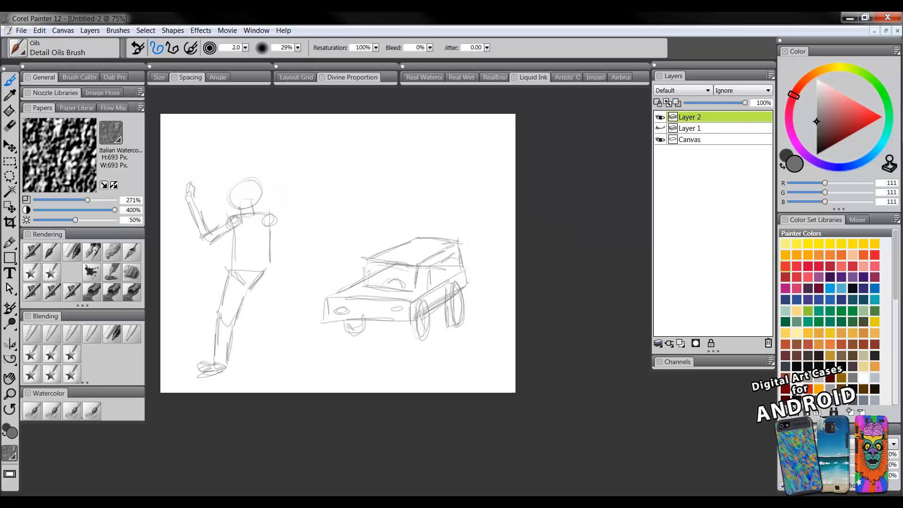
{"action": "left_click_drag", "start_coordinate": [457, 296], "coordinate": [457, 306]}
{"action": "left_click_drag", "start_coordinate": [394, 310], "coordinate": [460, 342]}
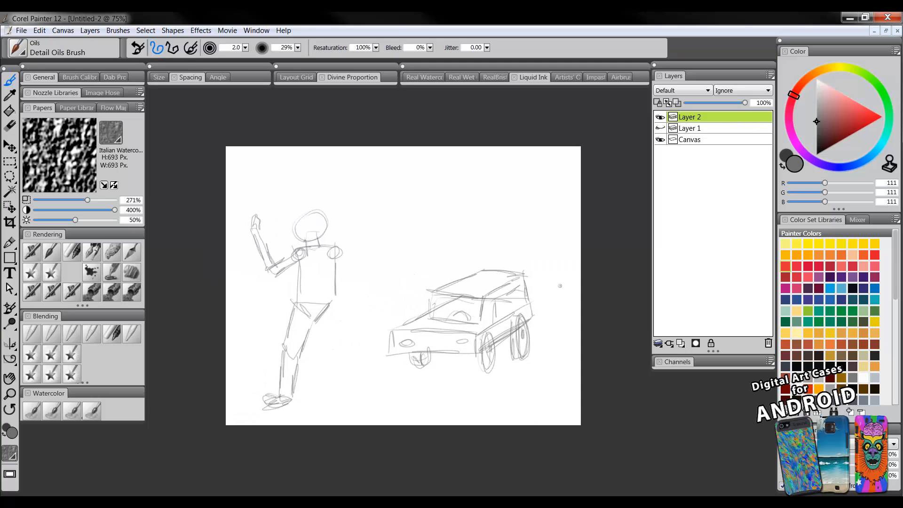
Add a new layer and fade the rough sketch on Layer 2 to 21% opacity.
{"action": "left_click", "coordinate": [680, 344]}
{"action": "left_click", "coordinate": [708, 131]}
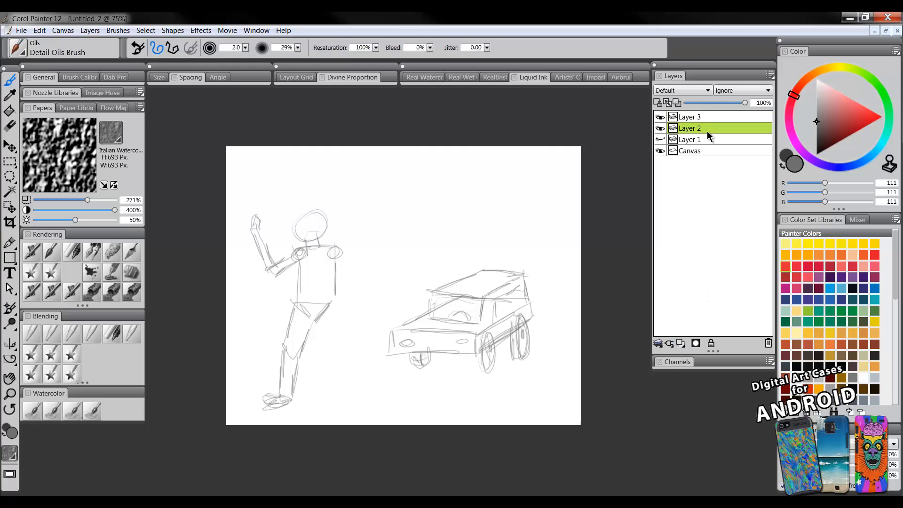
{"action": "left_click_drag", "start_coordinate": [705, 104], "coordinate": [699, 103]}
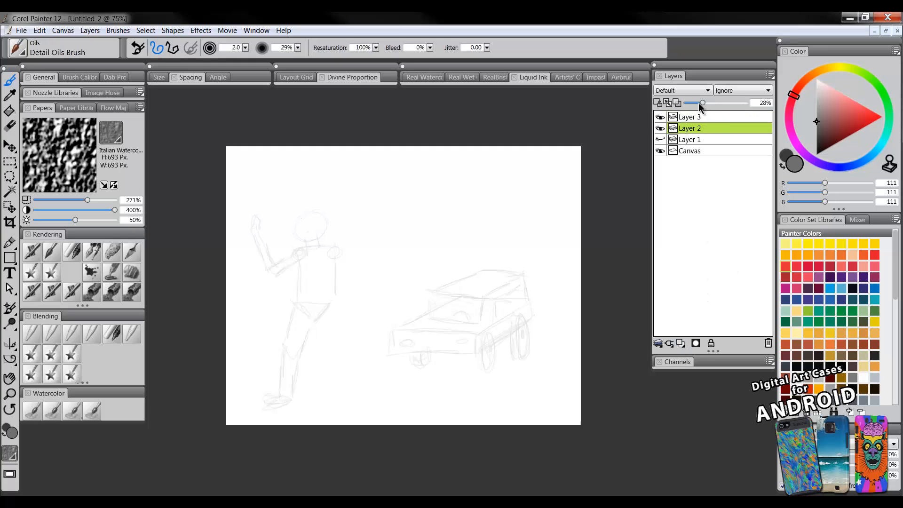
Trace the car's roof, cabin, hood, front and rear edges with cleaner, rounded lines on Layer 3.
{"action": "key", "text": "ctrl+space"}
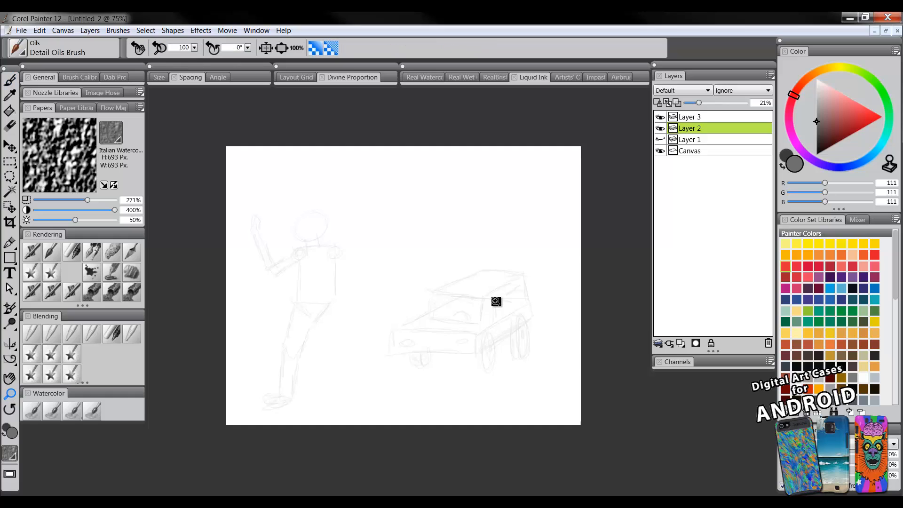
{"action": "left_click", "coordinate": [493, 304]}
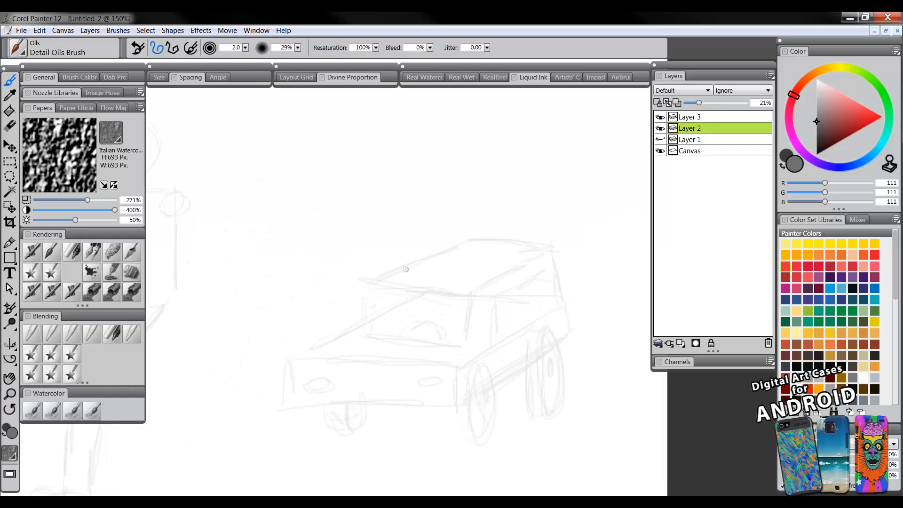
{"action": "left_click", "coordinate": [725, 115]}
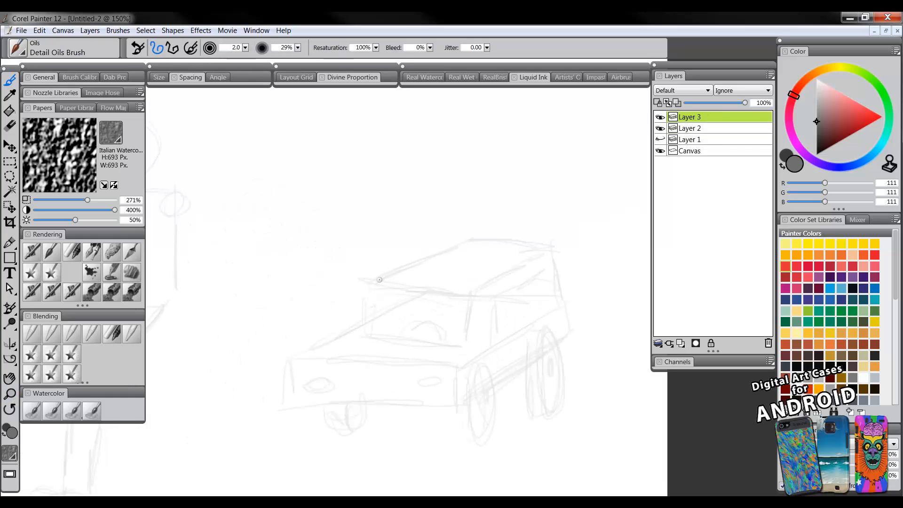
{"action": "mouse_move", "coordinate": [379, 279]}
{"action": "left_mouse_down"}
{"action": "mouse_move", "coordinate": [468, 240]}
{"action": "mouse_move", "coordinate": [446, 248]}
{"action": "mouse_move", "coordinate": [515, 240]}
{"action": "left_mouse_up"}
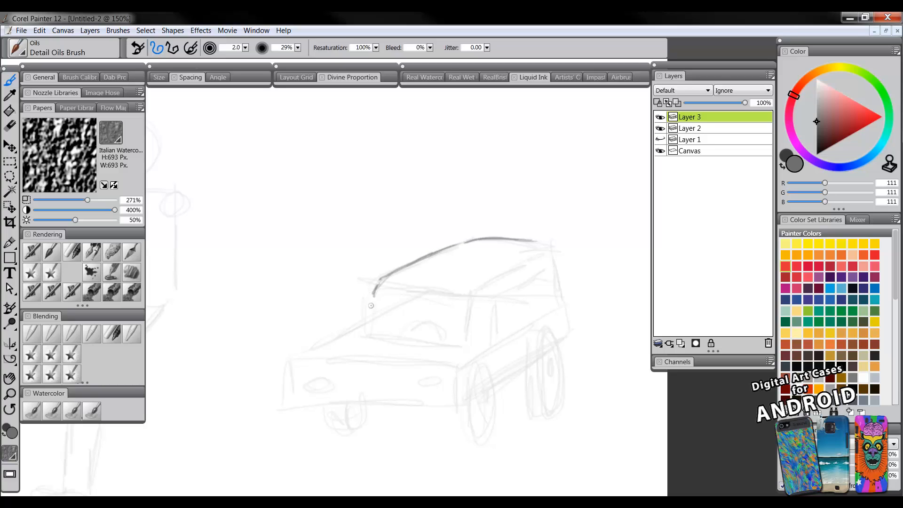
{"action": "mouse_move", "coordinate": [371, 306]}
{"action": "left_mouse_down"}
{"action": "mouse_move", "coordinate": [372, 326]}
{"action": "mouse_move", "coordinate": [370, 314]}
{"action": "mouse_move", "coordinate": [369, 328]}
{"action": "mouse_move", "coordinate": [305, 361]}
{"action": "mouse_move", "coordinate": [303, 396]}
{"action": "mouse_move", "coordinate": [460, 409]}
{"action": "left_mouse_up"}
{"action": "mouse_move", "coordinate": [313, 357]}
{"action": "left_mouse_down"}
{"action": "mouse_move", "coordinate": [442, 365]}
{"action": "mouse_move", "coordinate": [454, 374]}
{"action": "mouse_move", "coordinate": [458, 411]}
{"action": "left_mouse_up"}
{"action": "mouse_move", "coordinate": [459, 370]}
{"action": "left_mouse_down"}
{"action": "mouse_move", "coordinate": [486, 359]}
{"action": "mouse_move", "coordinate": [476, 345]}
{"action": "left_mouse_up"}
{"action": "mouse_move", "coordinate": [380, 331]}
{"action": "left_mouse_down"}
{"action": "mouse_move", "coordinate": [476, 341]}
{"action": "mouse_move", "coordinate": [477, 302]}
{"action": "mouse_move", "coordinate": [547, 253]}
{"action": "mouse_move", "coordinate": [544, 243]}
{"action": "mouse_move", "coordinate": [553, 246]}
{"action": "mouse_move", "coordinate": [563, 334]}
{"action": "left_mouse_up"}
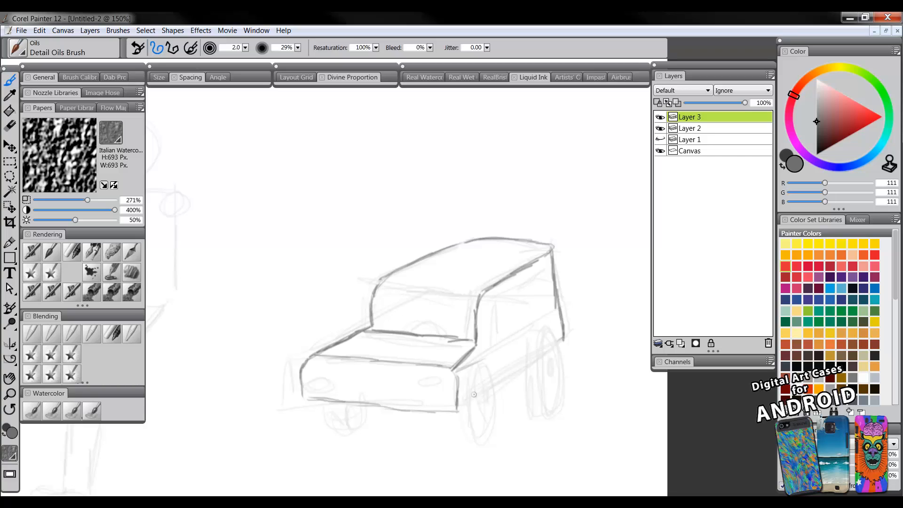
Draw the car's two side wheels with hubs, a front fender line and the lower body edge.
{"action": "mouse_move", "coordinate": [476, 366]}
{"action": "left_mouse_down"}
{"action": "mouse_move", "coordinate": [471, 386]}
{"action": "mouse_move", "coordinate": [475, 420]}
{"action": "mouse_move", "coordinate": [484, 422]}
{"action": "mouse_move", "coordinate": [490, 380]}
{"action": "mouse_move", "coordinate": [481, 369]}
{"action": "mouse_move", "coordinate": [498, 402]}
{"action": "left_mouse_up"}
{"action": "mouse_move", "coordinate": [546, 335]}
{"action": "left_mouse_down"}
{"action": "mouse_move", "coordinate": [536, 356]}
{"action": "mouse_move", "coordinate": [546, 332]}
{"action": "mouse_move", "coordinate": [558, 342]}
{"action": "mouse_move", "coordinate": [547, 382]}
{"action": "mouse_move", "coordinate": [558, 349]}
{"action": "mouse_move", "coordinate": [549, 336]}
{"action": "mouse_move", "coordinate": [538, 370]}
{"action": "mouse_move", "coordinate": [537, 361]}
{"action": "mouse_move", "coordinate": [548, 384]}
{"action": "left_mouse_up"}
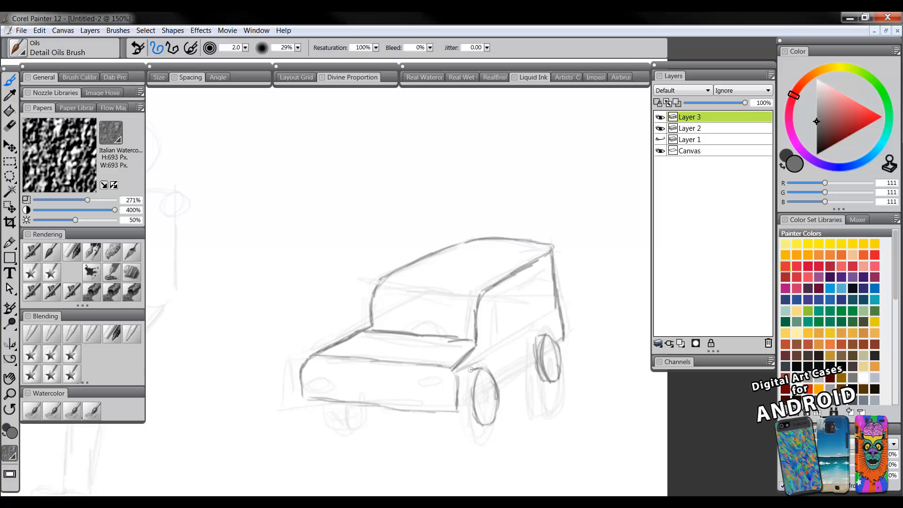
{"action": "mouse_move", "coordinate": [470, 370]}
{"action": "left_mouse_down"}
{"action": "mouse_move", "coordinate": [475, 421]}
{"action": "mouse_move", "coordinate": [489, 391]}
{"action": "left_mouse_up"}
{"action": "left_click_drag", "start_coordinate": [545, 360], "coordinate": [553, 350]}
{"action": "left_click_drag", "start_coordinate": [458, 410], "coordinate": [531, 366]}
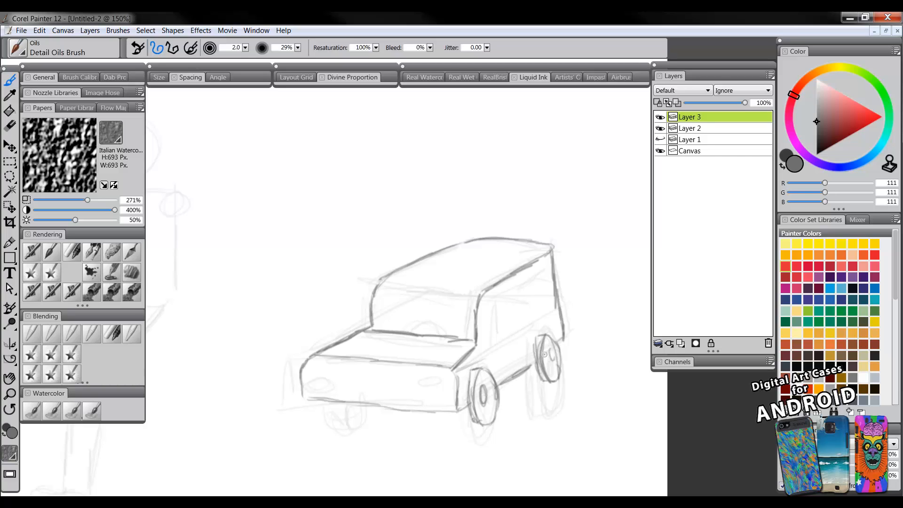
Draw the car's side windows and windshield frame, with a smiling driver behind the steering wheel.
{"action": "mouse_move", "coordinate": [493, 306]}
{"action": "left_mouse_down"}
{"action": "mouse_move", "coordinate": [507, 288]}
{"action": "mouse_move", "coordinate": [492, 299]}
{"action": "mouse_move", "coordinate": [493, 312]}
{"action": "mouse_move", "coordinate": [487, 306]}
{"action": "mouse_move", "coordinate": [483, 340]}
{"action": "mouse_move", "coordinate": [509, 319]}
{"action": "mouse_move", "coordinate": [501, 329]}
{"action": "mouse_move", "coordinate": [539, 271]}
{"action": "mouse_move", "coordinate": [546, 296]}
{"action": "mouse_move", "coordinate": [545, 271]}
{"action": "left_mouse_up"}
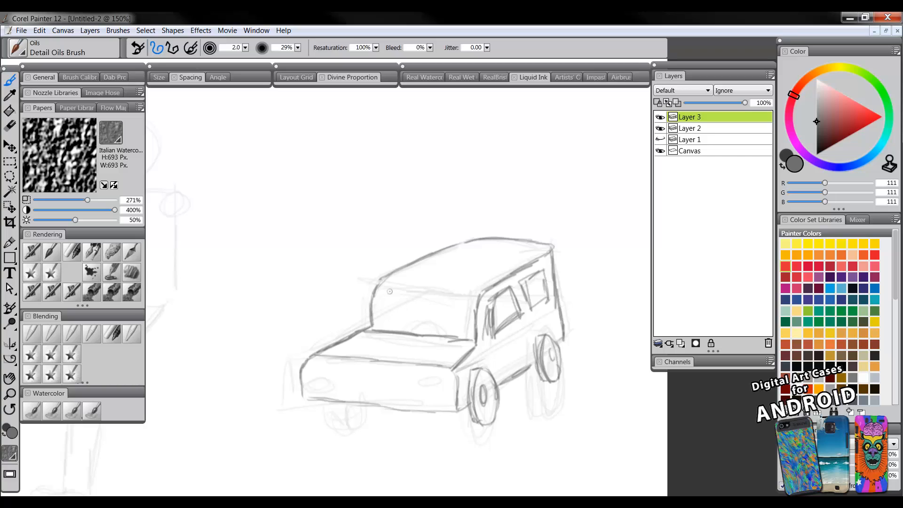
{"action": "mouse_move", "coordinate": [391, 289]}
{"action": "left_mouse_down"}
{"action": "mouse_move", "coordinate": [461, 294]}
{"action": "mouse_move", "coordinate": [379, 320]}
{"action": "mouse_move", "coordinate": [379, 328]}
{"action": "left_mouse_up"}
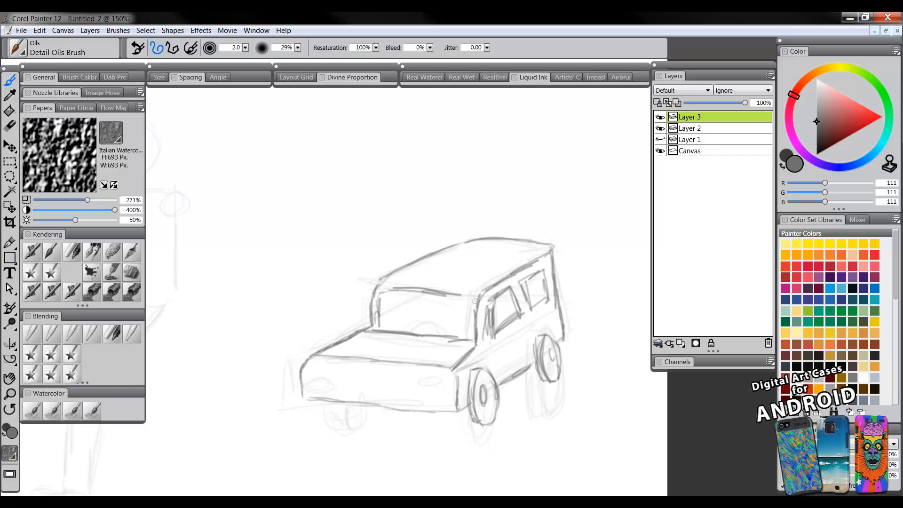
{"action": "left_click_drag", "start_coordinate": [472, 302], "coordinate": [474, 338]}
{"action": "mouse_move", "coordinate": [390, 329]}
{"action": "left_mouse_down"}
{"action": "mouse_move", "coordinate": [435, 319]}
{"action": "mouse_move", "coordinate": [459, 332]}
{"action": "left_mouse_up"}
{"action": "mouse_move", "coordinate": [440, 300]}
{"action": "left_mouse_down"}
{"action": "mouse_move", "coordinate": [430, 321]}
{"action": "mouse_move", "coordinate": [463, 310]}
{"action": "mouse_move", "coordinate": [434, 321]}
{"action": "mouse_move", "coordinate": [445, 333]}
{"action": "mouse_move", "coordinate": [443, 306]}
{"action": "left_mouse_up"}
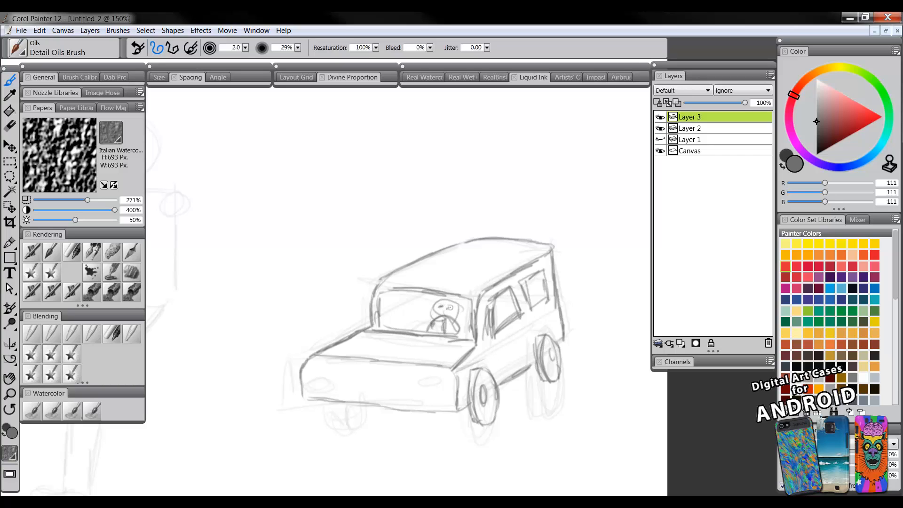
Draw two round headlights and the far front wheel beneath the car's bumper.
{"action": "mouse_move", "coordinate": [324, 389]}
{"action": "left_mouse_down"}
{"action": "mouse_move", "coordinate": [315, 376]}
{"action": "mouse_move", "coordinate": [337, 382]}
{"action": "mouse_move", "coordinate": [322, 389]}
{"action": "left_mouse_up"}
{"action": "mouse_move", "coordinate": [428, 375]}
{"action": "left_mouse_down"}
{"action": "mouse_move", "coordinate": [416, 380]}
{"action": "mouse_move", "coordinate": [427, 394]}
{"action": "mouse_move", "coordinate": [438, 376]}
{"action": "mouse_move", "coordinate": [416, 380]}
{"action": "left_mouse_up"}
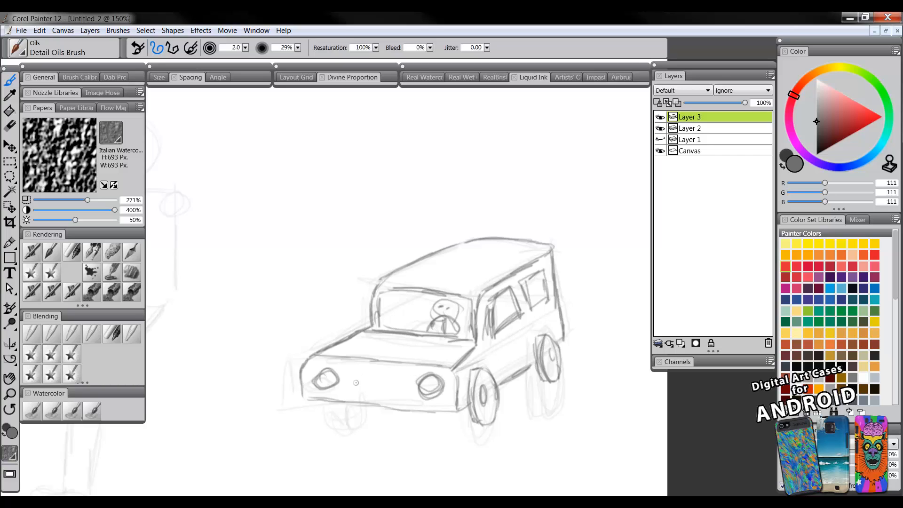
{"action": "mouse_move", "coordinate": [325, 402]}
{"action": "left_mouse_down"}
{"action": "mouse_move", "coordinate": [351, 427]}
{"action": "mouse_move", "coordinate": [346, 413]}
{"action": "mouse_move", "coordinate": [347, 424]}
{"action": "mouse_move", "coordinate": [359, 405]}
{"action": "mouse_move", "coordinate": [359, 414]}
{"action": "mouse_move", "coordinate": [326, 409]}
{"action": "left_mouse_up"}
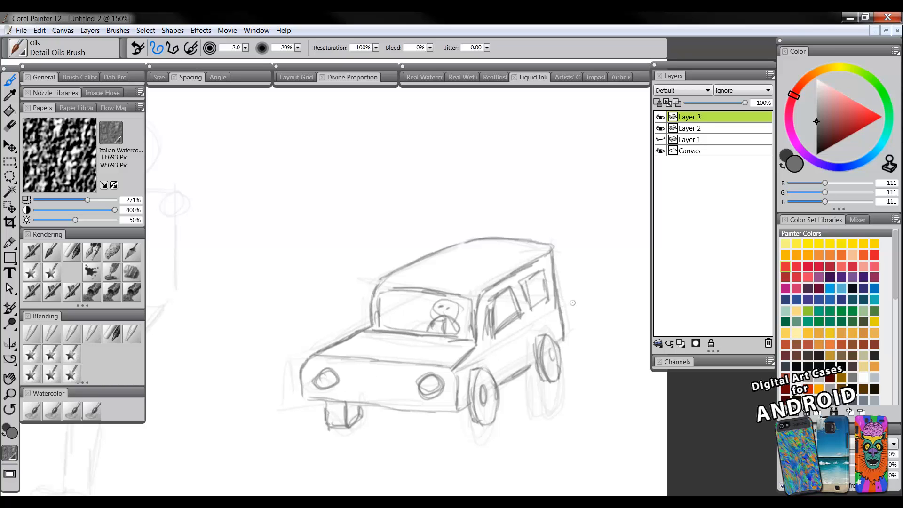
Trace the figure's head, neck, shoulders, raised arm with fist and torso sides on Layer 3.
{"action": "mouse_move", "coordinate": [277, 315]}
{"action": "left_mouse_down"}
{"action": "mouse_move", "coordinate": [441, 324]}
{"action": "mouse_move", "coordinate": [503, 355]}
{"action": "left_mouse_up"}
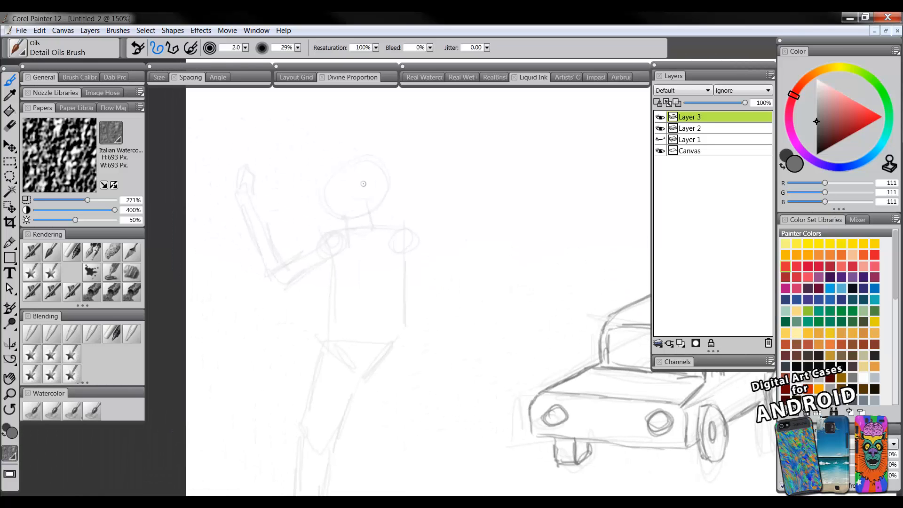
{"action": "mouse_move", "coordinate": [333, 174]}
{"action": "left_mouse_down"}
{"action": "mouse_move", "coordinate": [328, 192]}
{"action": "mouse_move", "coordinate": [340, 215]}
{"action": "mouse_move", "coordinate": [351, 220]}
{"action": "mouse_move", "coordinate": [349, 159]}
{"action": "mouse_move", "coordinate": [380, 165]}
{"action": "mouse_move", "coordinate": [384, 185]}
{"action": "left_mouse_up"}
{"action": "left_click_drag", "start_coordinate": [386, 181], "coordinate": [369, 216]}
{"action": "mouse_move", "coordinate": [367, 217]}
{"action": "left_mouse_down"}
{"action": "mouse_move", "coordinate": [284, 265]}
{"action": "mouse_move", "coordinate": [250, 193]}
{"action": "mouse_move", "coordinate": [259, 177]}
{"action": "mouse_move", "coordinate": [245, 166]}
{"action": "mouse_move", "coordinate": [233, 187]}
{"action": "mouse_move", "coordinate": [248, 226]}
{"action": "mouse_move", "coordinate": [300, 277]}
{"action": "mouse_move", "coordinate": [329, 262]}
{"action": "mouse_move", "coordinate": [331, 340]}
{"action": "mouse_move", "coordinate": [372, 229]}
{"action": "mouse_move", "coordinate": [409, 227]}
{"action": "mouse_move", "coordinate": [416, 238]}
{"action": "mouse_move", "coordinate": [402, 273]}
{"action": "mouse_move", "coordinate": [403, 337]}
{"action": "left_mouse_up"}
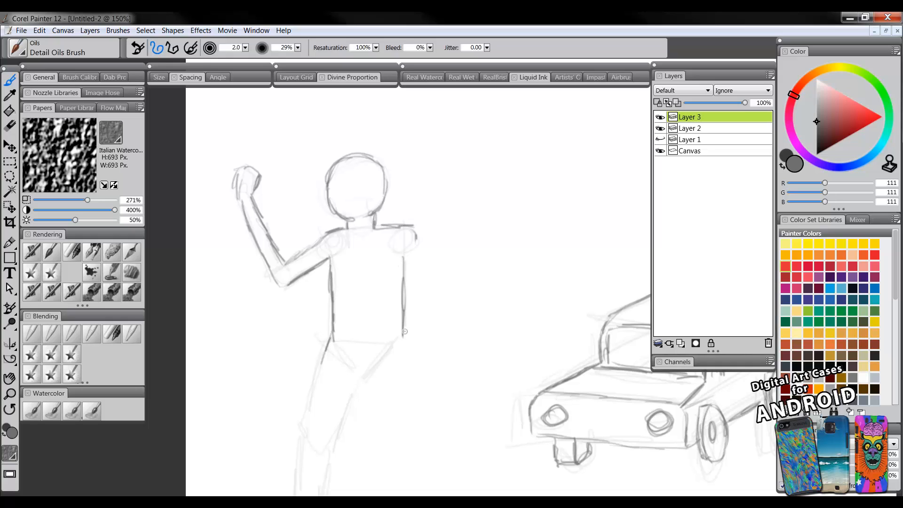
Trace the figure's legs and foot over the rough sketch, and undo the last two strokes.
{"action": "mouse_move", "coordinate": [331, 353]}
{"action": "left_mouse_down"}
{"action": "mouse_move", "coordinate": [347, 238]}
{"action": "mouse_move", "coordinate": [319, 316]}
{"action": "mouse_move", "coordinate": [309, 414]}
{"action": "mouse_move", "coordinate": [289, 411]}
{"action": "mouse_move", "coordinate": [281, 426]}
{"action": "mouse_move", "coordinate": [320, 428]}
{"action": "mouse_move", "coordinate": [335, 416]}
{"action": "mouse_move", "coordinate": [362, 302]}
{"action": "mouse_move", "coordinate": [395, 246]}
{"action": "left_mouse_up"}
{"action": "mouse_move", "coordinate": [430, 196]}
{"action": "left_mouse_down"}
{"action": "mouse_move", "coordinate": [377, 323]}
{"action": "mouse_move", "coordinate": [356, 312]}
{"action": "left_mouse_up"}
{"action": "mouse_move", "coordinate": [453, 180]}
{"action": "left_mouse_down"}
{"action": "mouse_move", "coordinate": [414, 225]}
{"action": "mouse_move", "coordinate": [429, 242]}
{"action": "mouse_move", "coordinate": [404, 254]}
{"action": "mouse_move", "coordinate": [375, 364]}
{"action": "mouse_move", "coordinate": [418, 329]}
{"action": "mouse_move", "coordinate": [434, 301]}
{"action": "mouse_move", "coordinate": [435, 399]}
{"action": "mouse_move", "coordinate": [416, 431]}
{"action": "mouse_move", "coordinate": [473, 318]}
{"action": "mouse_move", "coordinate": [537, 379]}
{"action": "mouse_move", "coordinate": [559, 321]}
{"action": "left_mouse_up"}
{"action": "key", "text": "ctrl+z"}
{"action": "key", "text": "ctrl+z"}
{"action": "left_click_drag", "start_coordinate": [200, 288], "coordinate": [316, 250]}
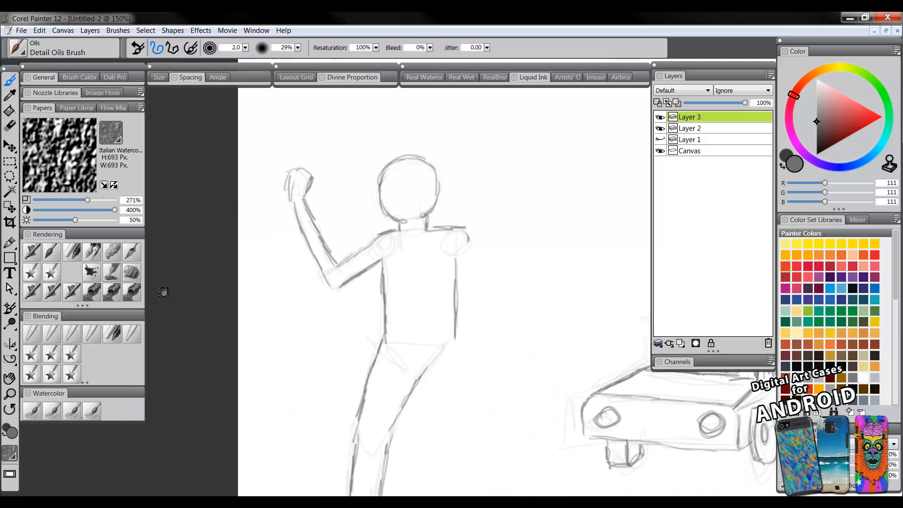
Draw a small round sun with short rays in the sky above the car.
{"action": "left_click", "coordinate": [10, 393]}
{"action": "left_click", "coordinate": [499, 298], "text": "alt"}
{"action": "left_click", "coordinate": [500, 300], "text": "alt"}
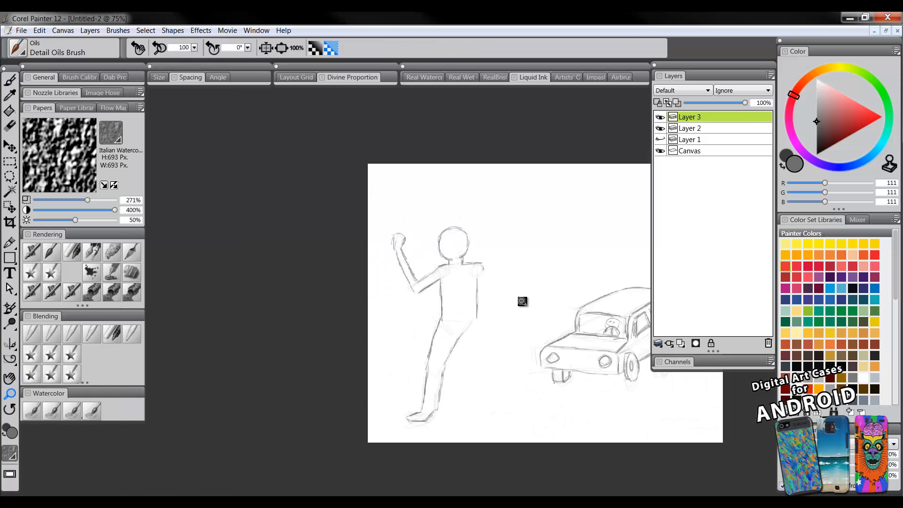
{"action": "left_click", "coordinate": [523, 302], "text": "alt"}
{"action": "mouse_move", "coordinate": [418, 320]}
{"action": "left_mouse_down"}
{"action": "mouse_move", "coordinate": [395, 324]}
{"action": "mouse_move", "coordinate": [403, 318]}
{"action": "left_mouse_up"}
{"action": "left_click", "coordinate": [466, 327]}
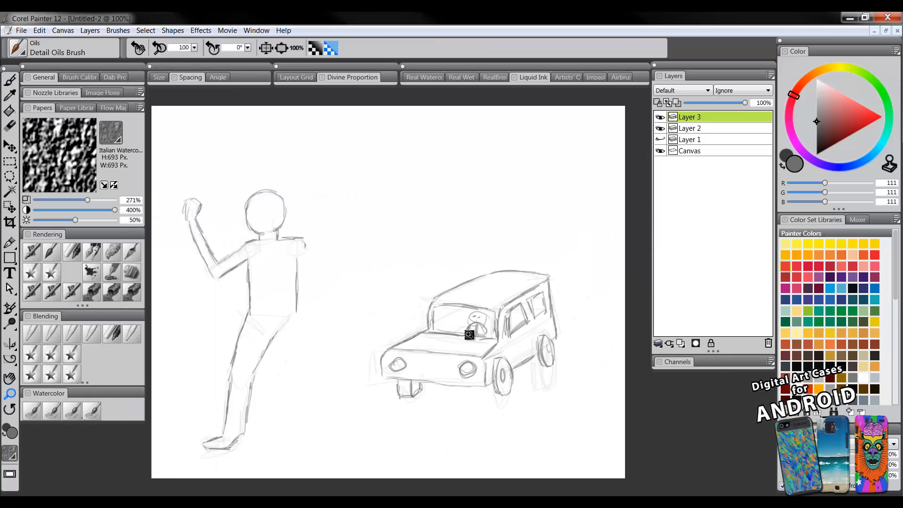
{"action": "left_click_drag", "start_coordinate": [510, 318], "coordinate": [517, 308]}
{"action": "key", "text": "b"}
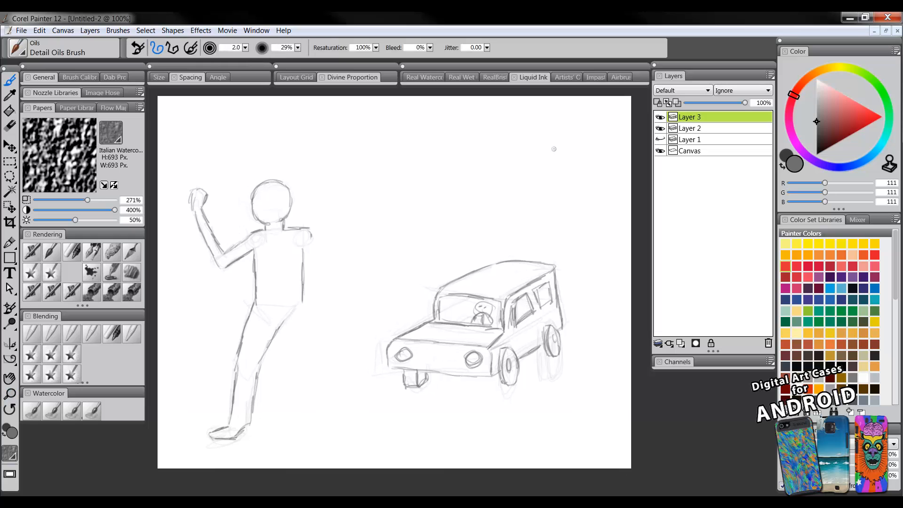
{"action": "left_click_drag", "start_coordinate": [555, 152], "coordinate": [530, 139]}
{"action": "left_click_drag", "start_coordinate": [564, 140], "coordinate": [553, 126]}
{"action": "mouse_move", "coordinate": [576, 177]}
{"action": "left_mouse_down"}
{"action": "mouse_move", "coordinate": [570, 192]}
{"action": "mouse_move", "coordinate": [563, 170]}
{"action": "left_mouse_up"}
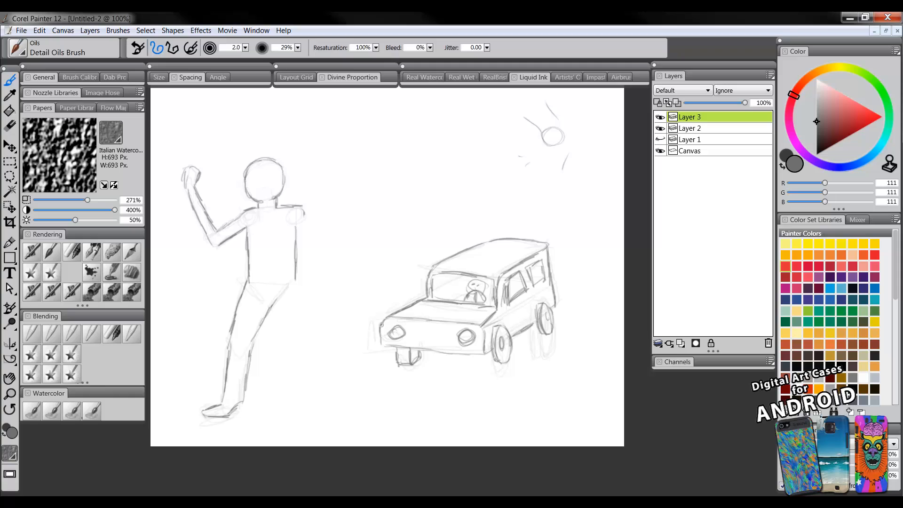
Hatch shading lines across the car's front grille, far front wheel, windshield and side.
{"action": "mouse_move", "coordinate": [379, 332]}
{"action": "left_mouse_down"}
{"action": "mouse_move", "coordinate": [410, 326]}
{"action": "mouse_move", "coordinate": [416, 342]}
{"action": "mouse_move", "coordinate": [426, 328]}
{"action": "mouse_move", "coordinate": [431, 347]}
{"action": "mouse_move", "coordinate": [442, 337]}
{"action": "mouse_move", "coordinate": [489, 335]}
{"action": "left_mouse_up"}
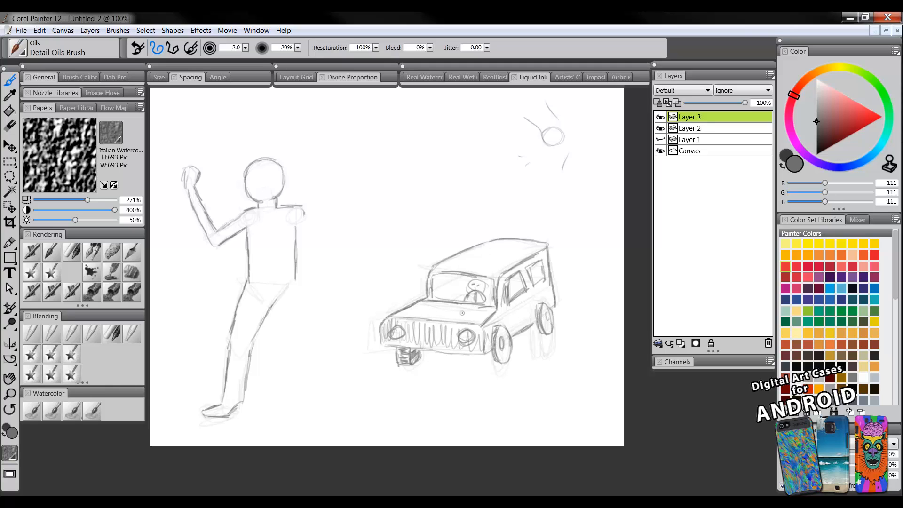
{"action": "mouse_move", "coordinate": [440, 278]}
{"action": "left_mouse_down"}
{"action": "mouse_move", "coordinate": [523, 285]}
{"action": "mouse_move", "coordinate": [524, 266]}
{"action": "mouse_move", "coordinate": [509, 275]}
{"action": "mouse_move", "coordinate": [534, 261]}
{"action": "mouse_move", "coordinate": [491, 290]}
{"action": "mouse_move", "coordinate": [532, 271]}
{"action": "mouse_move", "coordinate": [545, 281]}
{"action": "mouse_move", "coordinate": [510, 310]}
{"action": "mouse_move", "coordinate": [547, 296]}
{"action": "mouse_move", "coordinate": [533, 326]}
{"action": "left_mouse_up"}
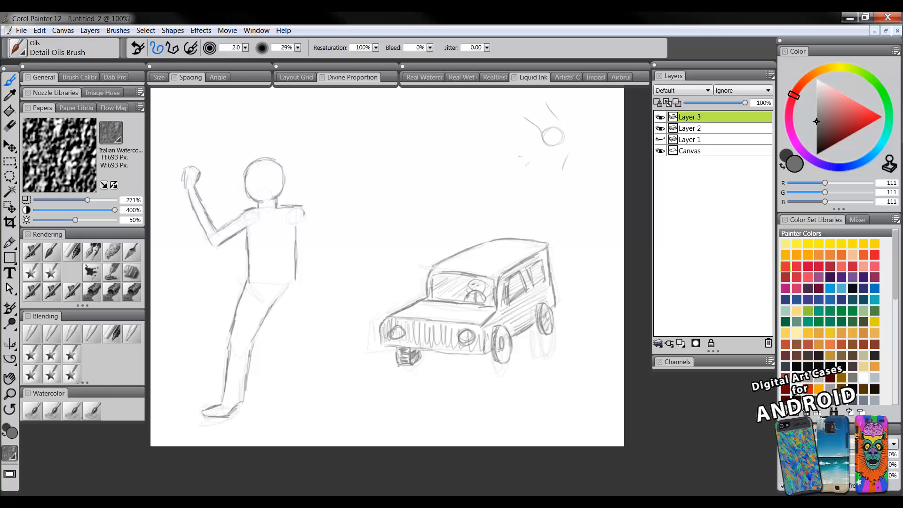
Shade the side of the figure's head and torso facing away from the sun with hatching strokes.
{"action": "key", "text": "space"}
{"action": "left_click_drag", "start_coordinate": [413, 285], "coordinate": [476, 285]}
{"action": "left_click_drag", "start_coordinate": [370, 235], "coordinate": [402, 253]}
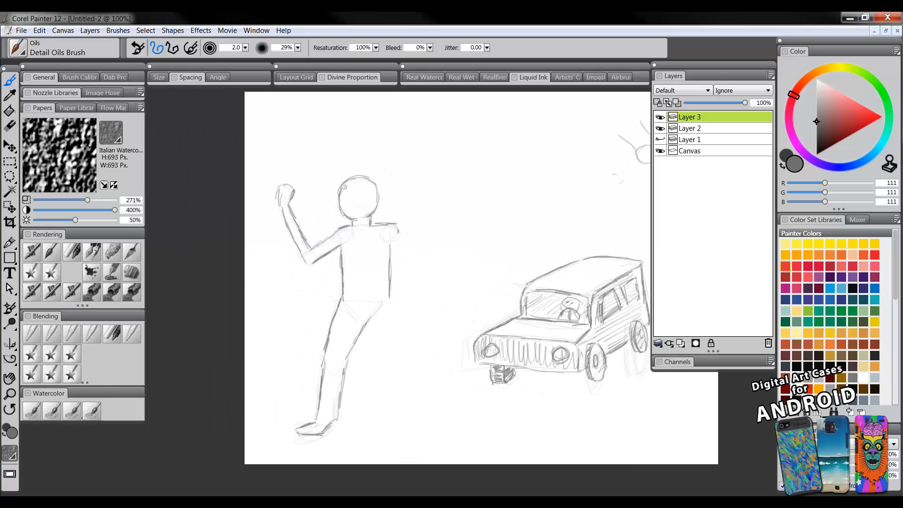
{"action": "mouse_move", "coordinate": [343, 191]}
{"action": "left_mouse_down"}
{"action": "mouse_move", "coordinate": [343, 207]}
{"action": "mouse_move", "coordinate": [360, 217]}
{"action": "left_mouse_up"}
{"action": "mouse_move", "coordinate": [284, 201]}
{"action": "left_mouse_down"}
{"action": "mouse_move", "coordinate": [303, 245]}
{"action": "mouse_move", "coordinate": [347, 244]}
{"action": "mouse_move", "coordinate": [344, 294]}
{"action": "left_mouse_up"}
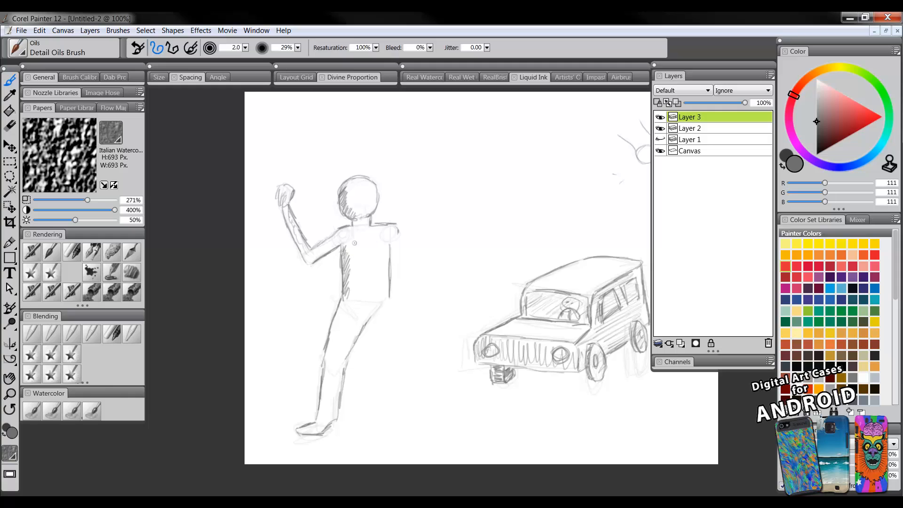
{"action": "left_click_drag", "start_coordinate": [355, 237], "coordinate": [348, 268]}
{"action": "left_click_drag", "start_coordinate": [350, 191], "coordinate": [357, 213]}
On a new layer, draw red cross-contour lines (RGB 169, 1, 13) over the figure's head and torso.
{"action": "left_click", "coordinate": [861, 129]}
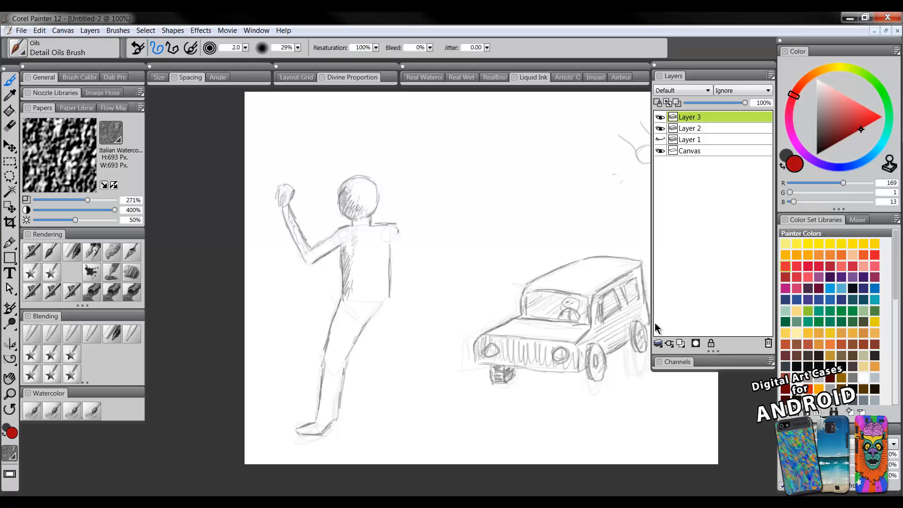
{"action": "left_click", "coordinate": [681, 343]}
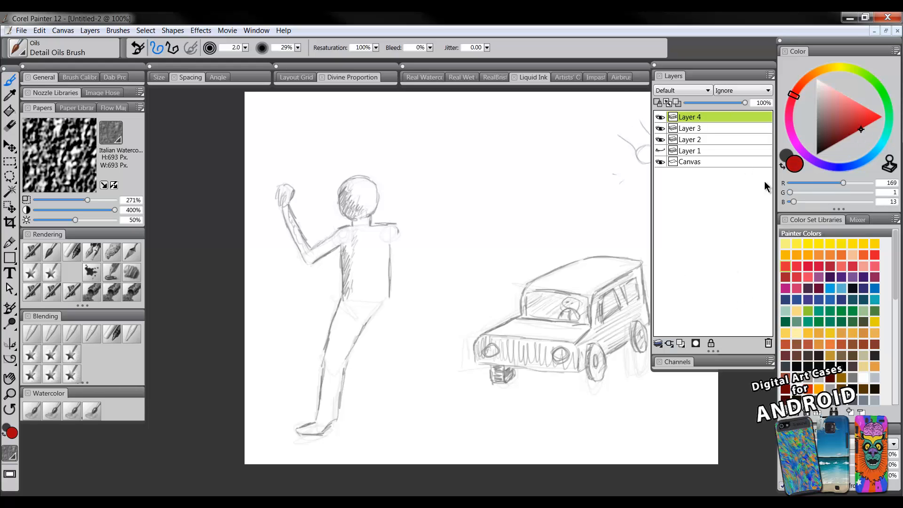
{"action": "mouse_move", "coordinate": [340, 199]}
{"action": "left_mouse_down"}
{"action": "mouse_move", "coordinate": [381, 197]}
{"action": "mouse_move", "coordinate": [358, 216]}
{"action": "mouse_move", "coordinate": [378, 188]}
{"action": "left_mouse_up"}
{"action": "left_click_drag", "start_coordinate": [361, 220], "coordinate": [361, 297]}
{"action": "left_click_drag", "start_coordinate": [350, 236], "coordinate": [348, 298]}
{"action": "mouse_move", "coordinate": [376, 238]}
{"action": "left_mouse_down"}
{"action": "mouse_move", "coordinate": [376, 292]}
{"action": "mouse_move", "coordinate": [393, 251]}
{"action": "left_mouse_up"}
{"action": "left_click_drag", "start_coordinate": [344, 236], "coordinate": [385, 234]}
{"action": "left_click_drag", "start_coordinate": [346, 285], "coordinate": [389, 284]}
Draw red cross-contour lines over the figure's legs, raised arm and fist, and delete the contour layer.
{"action": "mouse_move", "coordinate": [338, 305]}
{"action": "left_mouse_down"}
{"action": "mouse_move", "coordinate": [373, 314]}
{"action": "mouse_move", "coordinate": [363, 328]}
{"action": "left_mouse_up"}
{"action": "mouse_move", "coordinate": [332, 334]}
{"action": "left_mouse_down"}
{"action": "mouse_move", "coordinate": [364, 343]}
{"action": "mouse_move", "coordinate": [354, 350]}
{"action": "left_mouse_up"}
{"action": "mouse_move", "coordinate": [329, 353]}
{"action": "left_mouse_down"}
{"action": "mouse_move", "coordinate": [350, 361]}
{"action": "mouse_move", "coordinate": [345, 375]}
{"action": "left_mouse_up"}
{"action": "left_click_drag", "start_coordinate": [323, 388], "coordinate": [343, 389]}
{"action": "mouse_move", "coordinate": [354, 300]}
{"action": "left_mouse_down"}
{"action": "mouse_move", "coordinate": [326, 366]}
{"action": "mouse_move", "coordinate": [339, 367]}
{"action": "mouse_move", "coordinate": [323, 423]}
{"action": "left_mouse_up"}
{"action": "left_click_drag", "start_coordinate": [335, 365], "coordinate": [331, 411]}
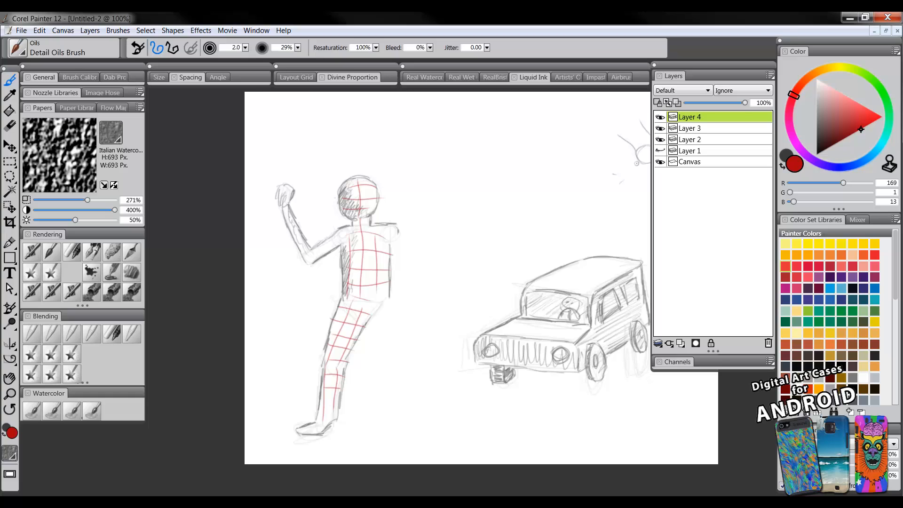
{"action": "left_click_drag", "start_coordinate": [329, 251], "coordinate": [336, 239]}
{"action": "left_click_drag", "start_coordinate": [276, 193], "coordinate": [297, 187]}
{"action": "left_click", "coordinate": [768, 343]}
Shade the shadow side of the figure's legs, foot, lower torso, raised arm and fist in grey (RGB 148) on Layer 3.
{"action": "left_click", "coordinate": [816, 110]}
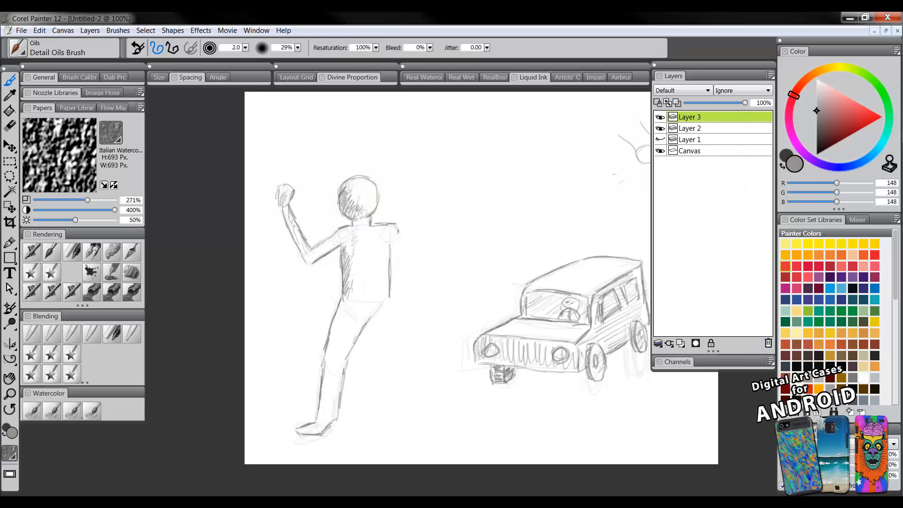
{"action": "mouse_move", "coordinate": [349, 299]}
{"action": "left_mouse_down"}
{"action": "mouse_move", "coordinate": [333, 315]}
{"action": "mouse_move", "coordinate": [321, 377]}
{"action": "left_mouse_up"}
{"action": "left_click_drag", "start_coordinate": [319, 410], "coordinate": [318, 417]}
{"action": "mouse_move", "coordinate": [346, 312]}
{"action": "left_mouse_down"}
{"action": "mouse_move", "coordinate": [329, 362]}
{"action": "mouse_move", "coordinate": [339, 337]}
{"action": "left_mouse_up"}
{"action": "left_click_drag", "start_coordinate": [355, 266], "coordinate": [348, 301]}
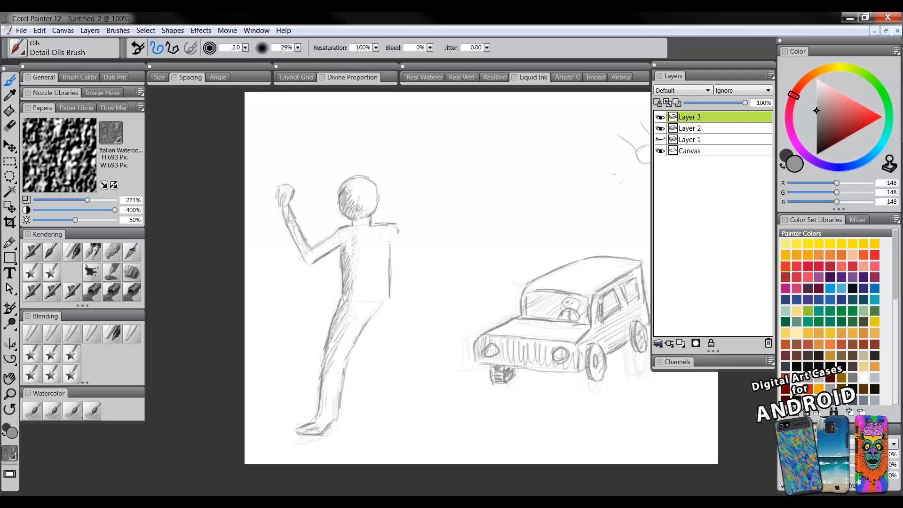
{"action": "left_click_drag", "start_coordinate": [316, 253], "coordinate": [357, 223]}
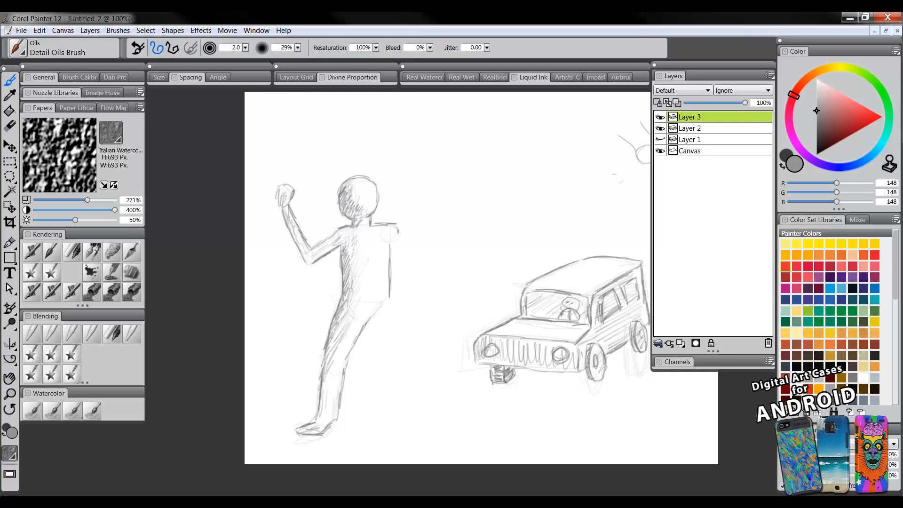
{"action": "mouse_move", "coordinate": [319, 395]}
{"action": "left_mouse_down"}
{"action": "mouse_move", "coordinate": [321, 414]}
{"action": "mouse_move", "coordinate": [304, 428]}
{"action": "mouse_move", "coordinate": [315, 430]}
{"action": "left_mouse_up"}
{"action": "left_click_drag", "start_coordinate": [281, 192], "coordinate": [283, 203]}
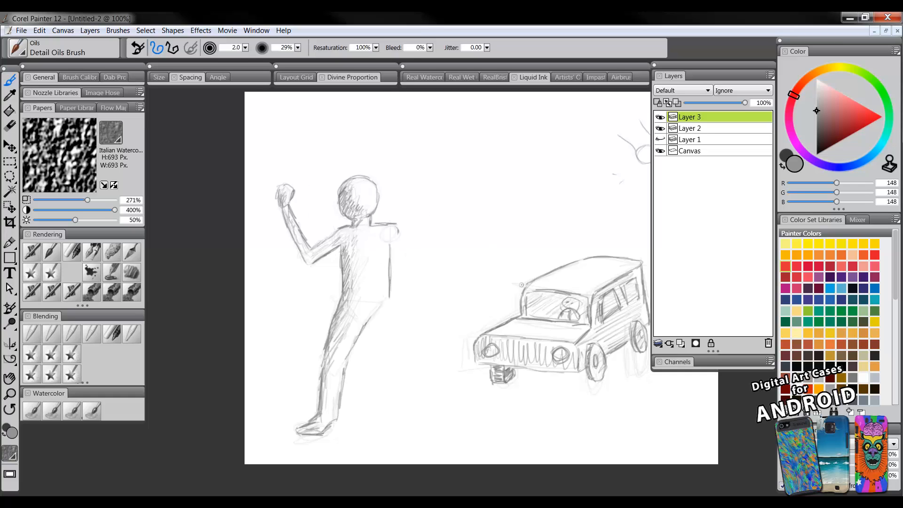
{"action": "key", "text": "space"}
{"action": "mouse_move", "coordinate": [479, 276]}
{"action": "left_mouse_down"}
{"action": "mouse_move", "coordinate": [446, 301]}
{"action": "mouse_move", "coordinate": [396, 301]}
{"action": "left_mouse_up"}
{"action": "left_click_drag", "start_coordinate": [464, 293], "coordinate": [444, 316]}
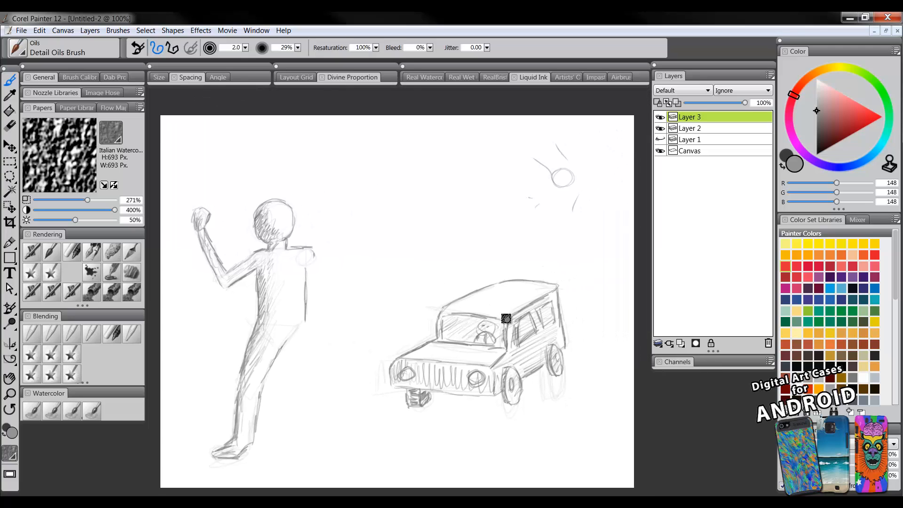
{"action": "left_click_drag", "start_coordinate": [506, 318], "coordinate": [518, 324]}
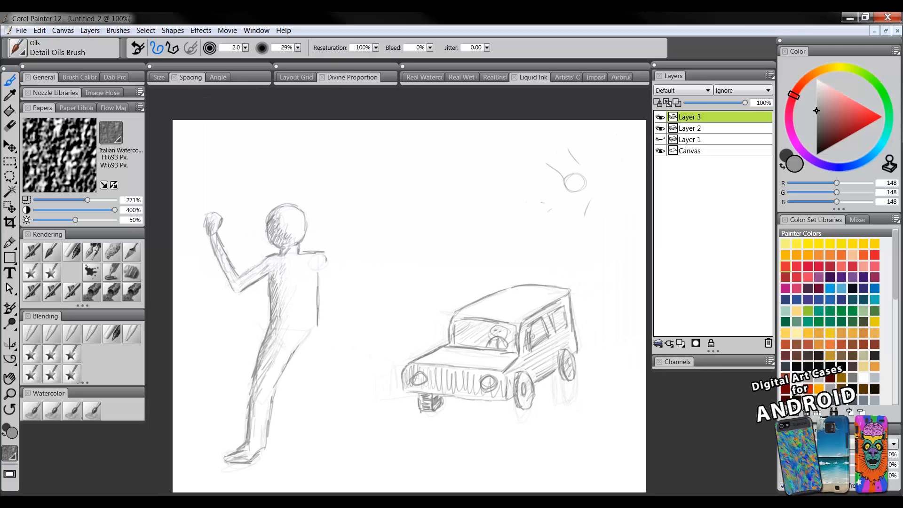